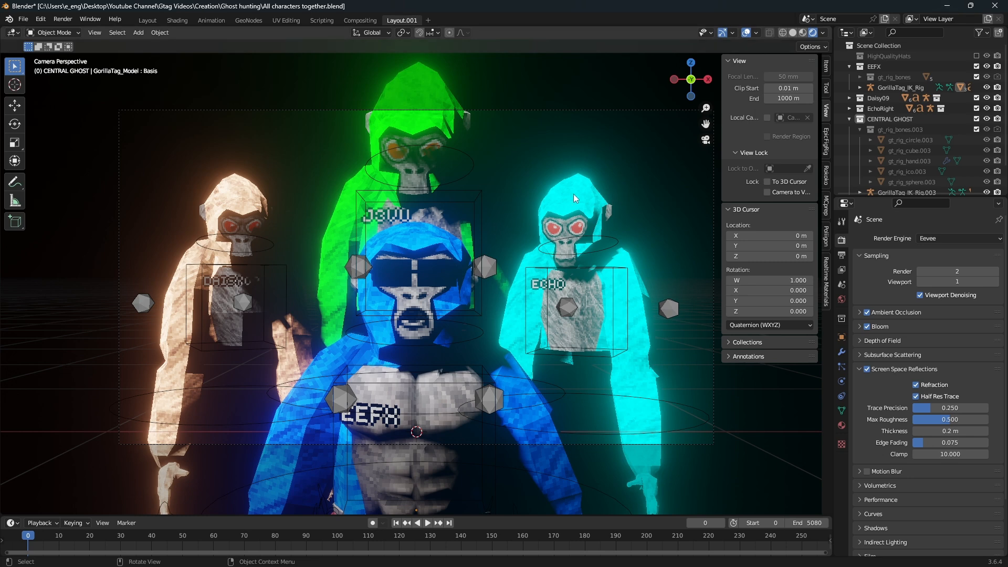
pyautogui.click(947, 6)
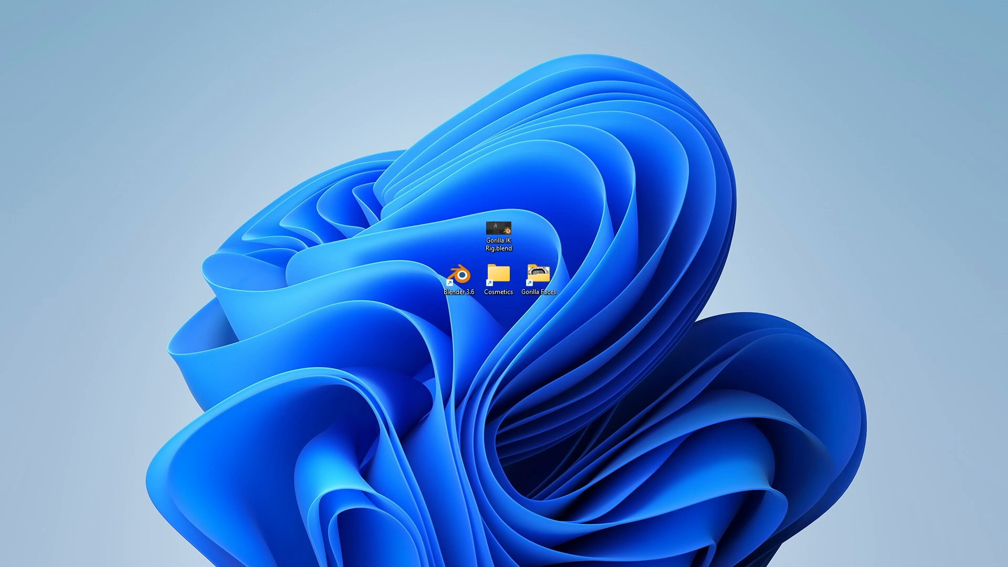
pyautogui.hotkey('alt', 'Tab')
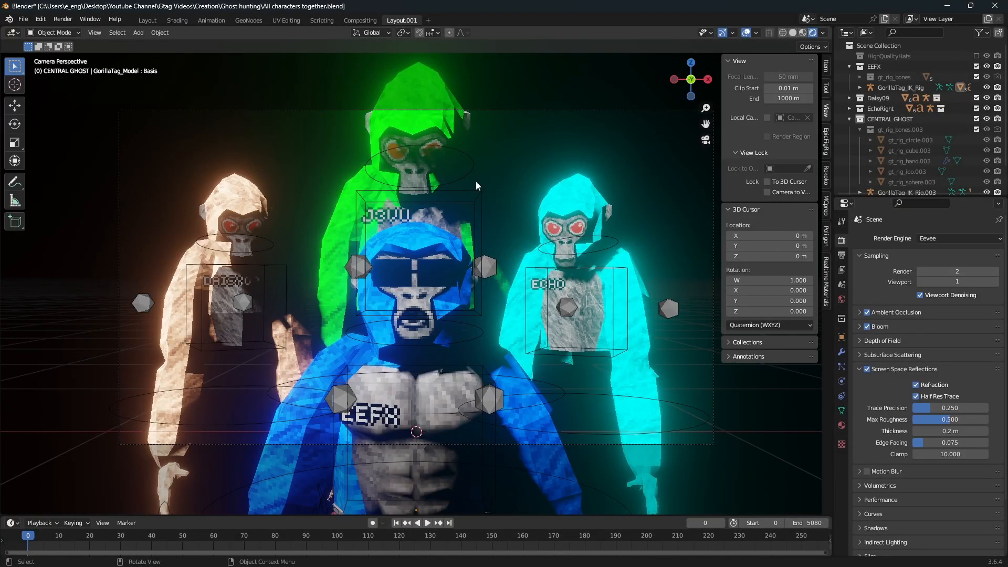
pyautogui.click(947, 6)
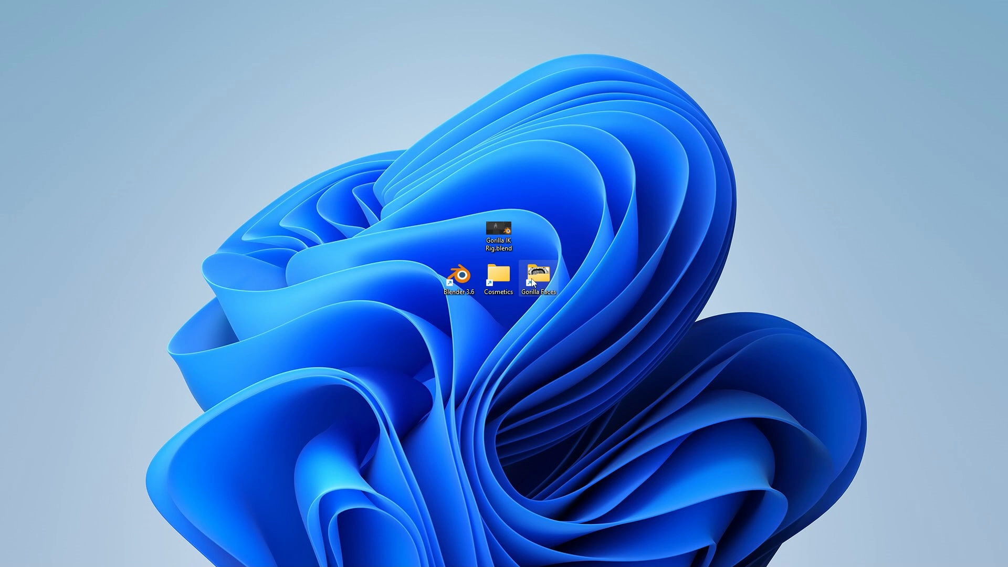
pyautogui.click(455, 272)
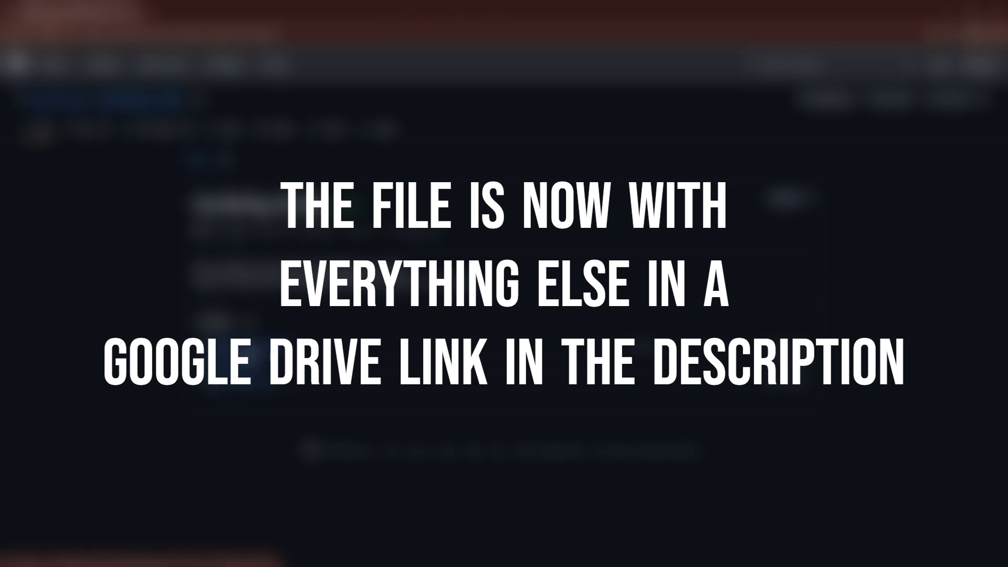
pyautogui.click(112, 100)
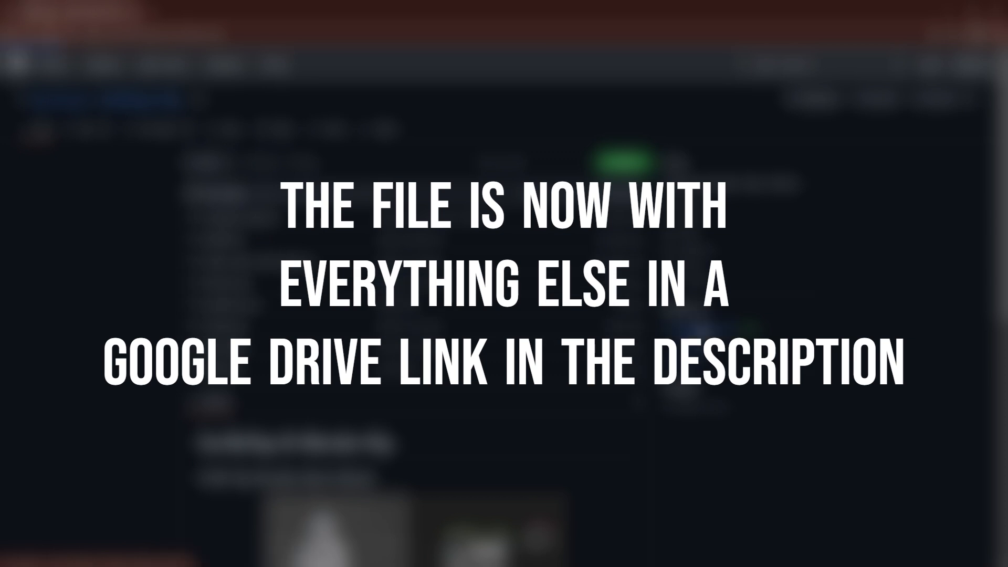
pyautogui.click(700, 329)
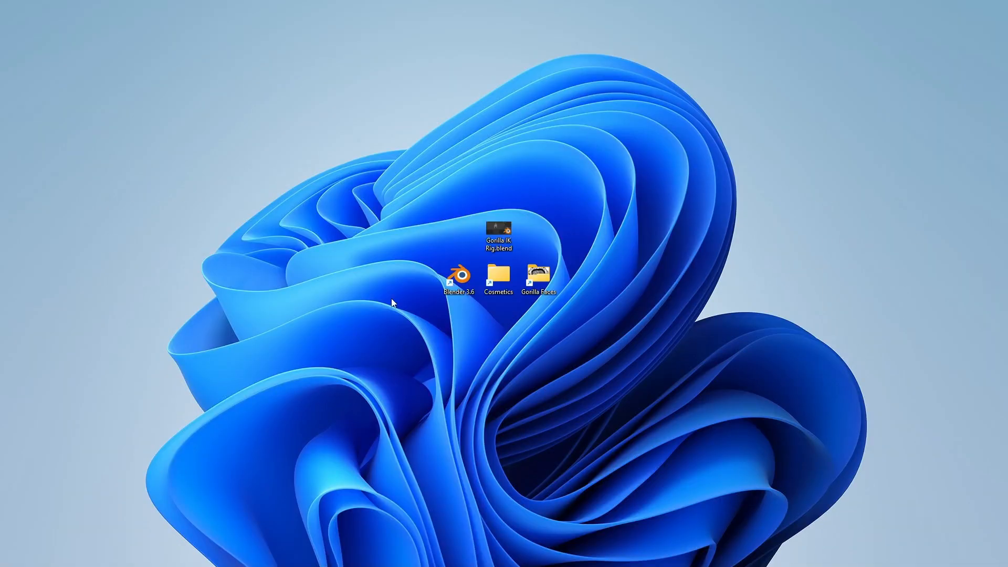
# Open Gorilla IK Rig.blend from the desktop and show the scene's output properties.
pyautogui.doubleClick(500, 226)
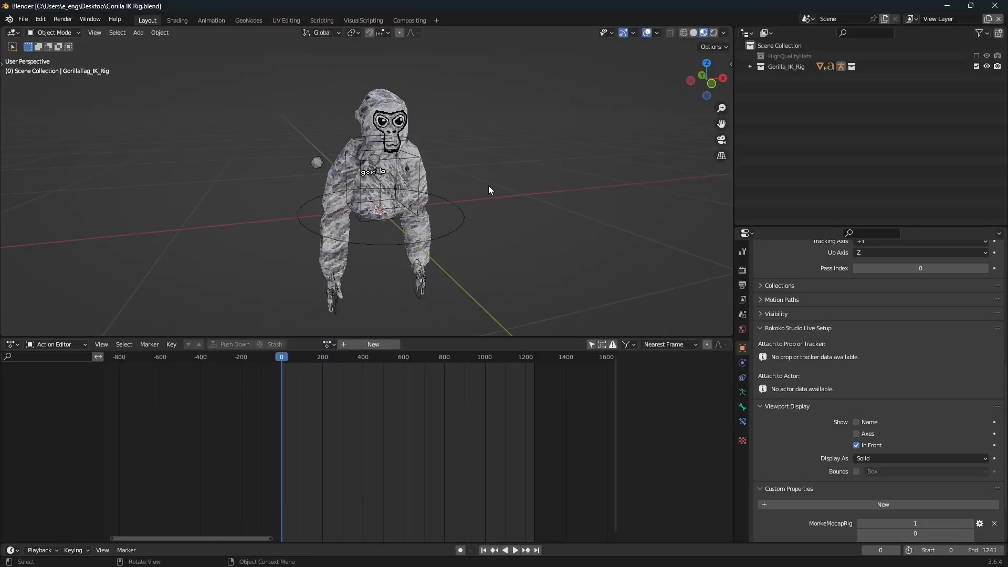
pyautogui.moveTo(489, 186)
pyautogui.mouseDown(button='middle')
pyautogui.moveTo(470, 185)
pyautogui.moveTo(483, 184)
pyautogui.mouseUp(button='middle')
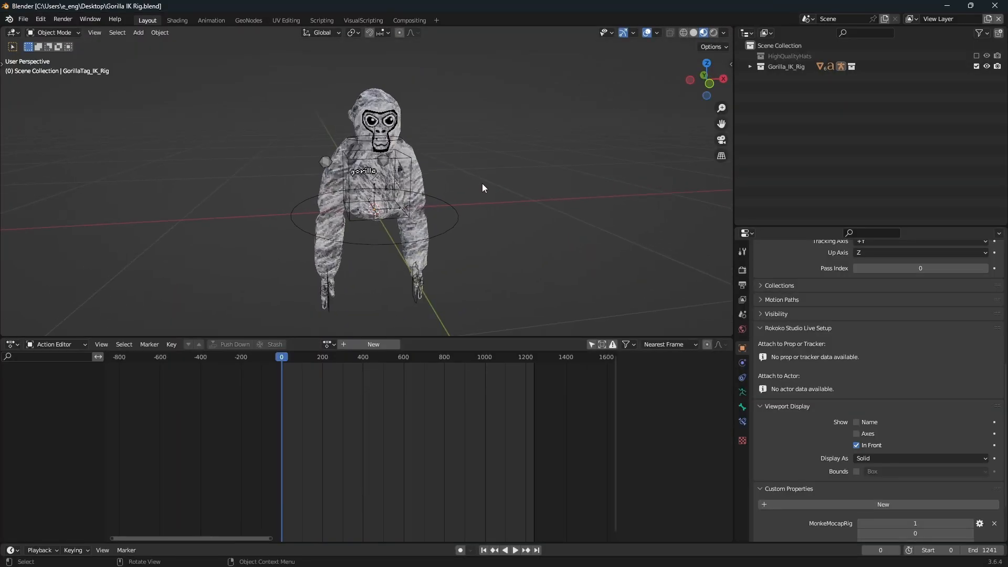
pyautogui.click(742, 270)
pyautogui.scroll(5, 799, 289)
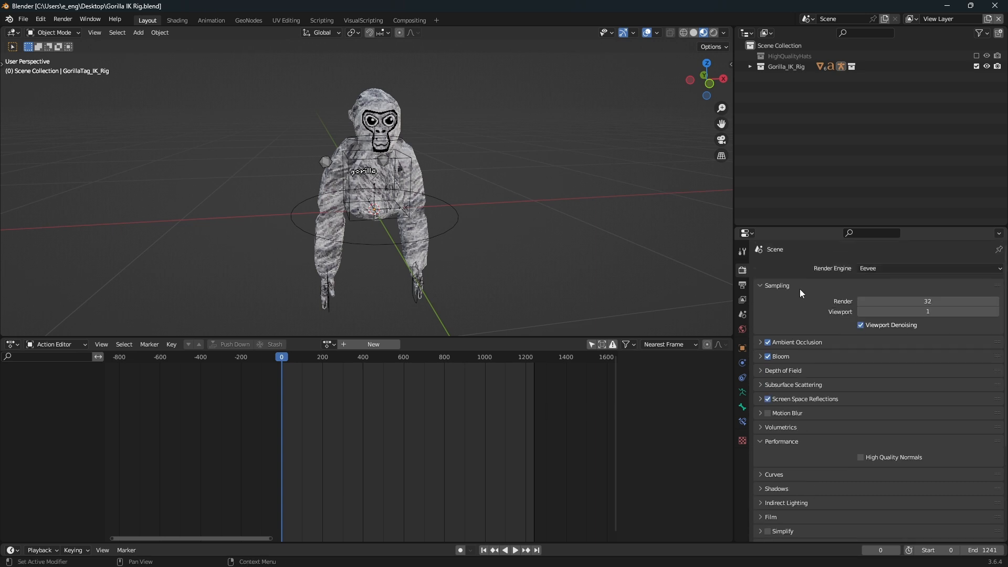
pyautogui.click(743, 285)
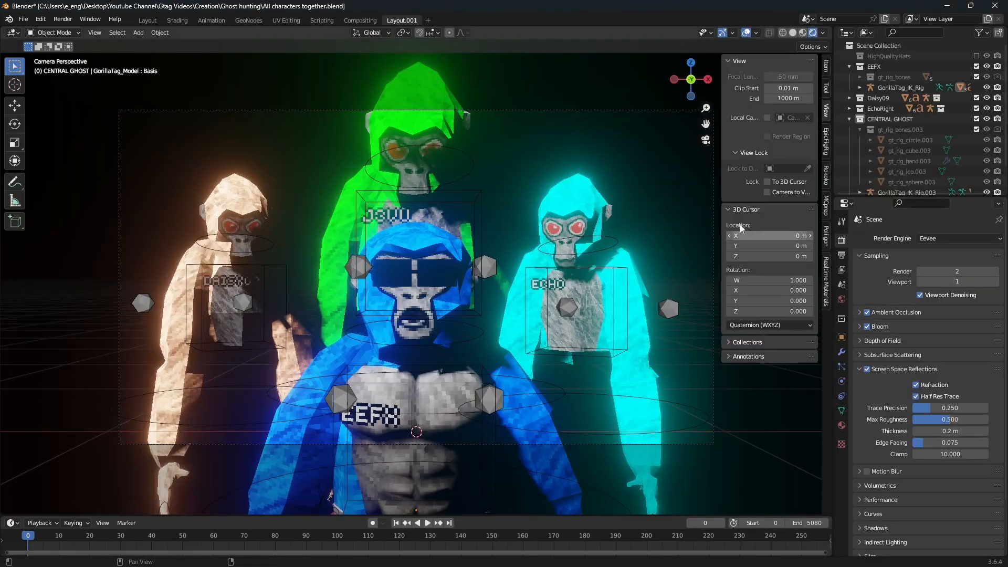
# Return the All characters together.blend scene to the camera view and save the file.
pyautogui.moveTo(398, 261); pyautogui.dragTo(506, 263, button='middle')
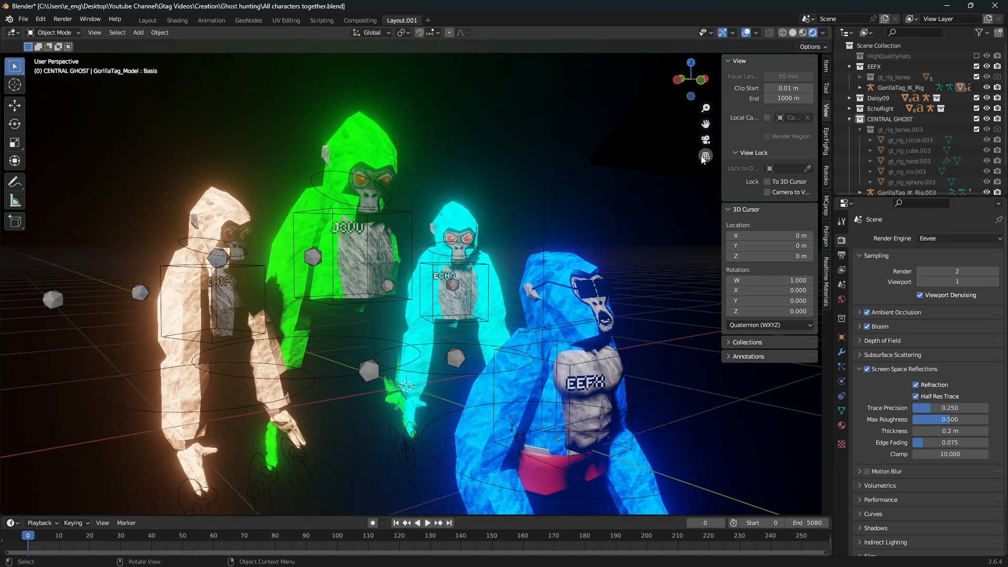
pyautogui.click(706, 140)
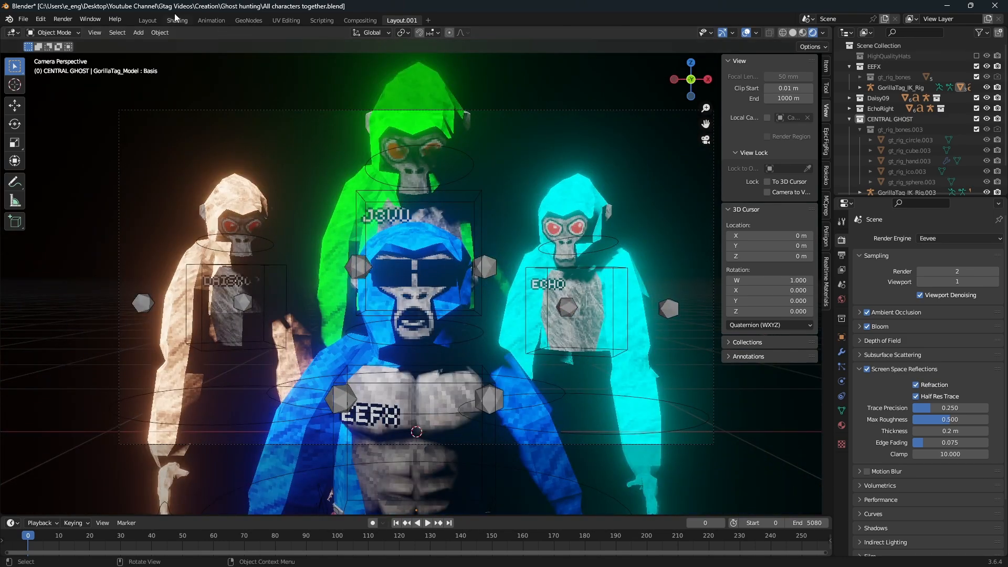
pyautogui.click(23, 19)
pyautogui.click(78, 84)
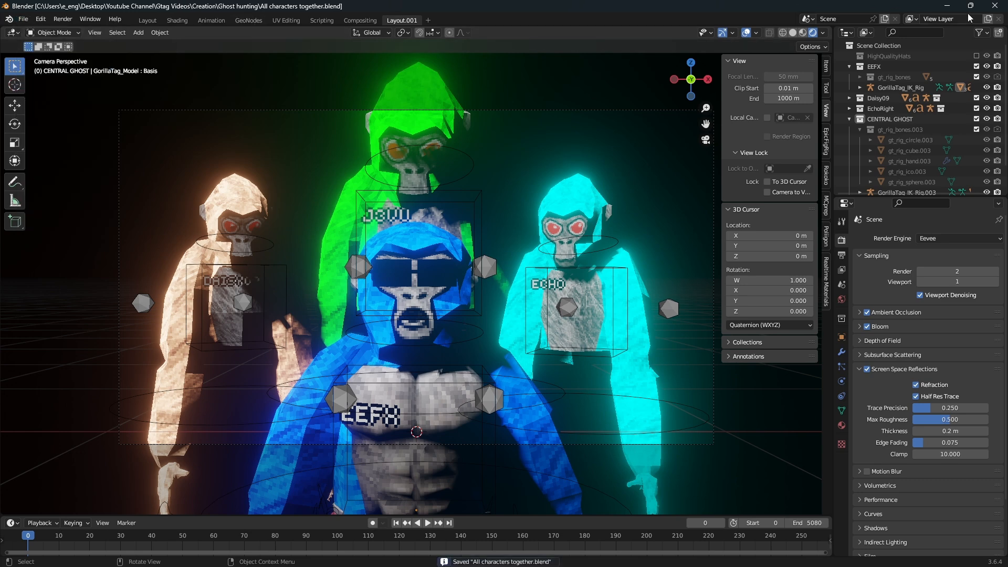
pyautogui.click(946, 5)
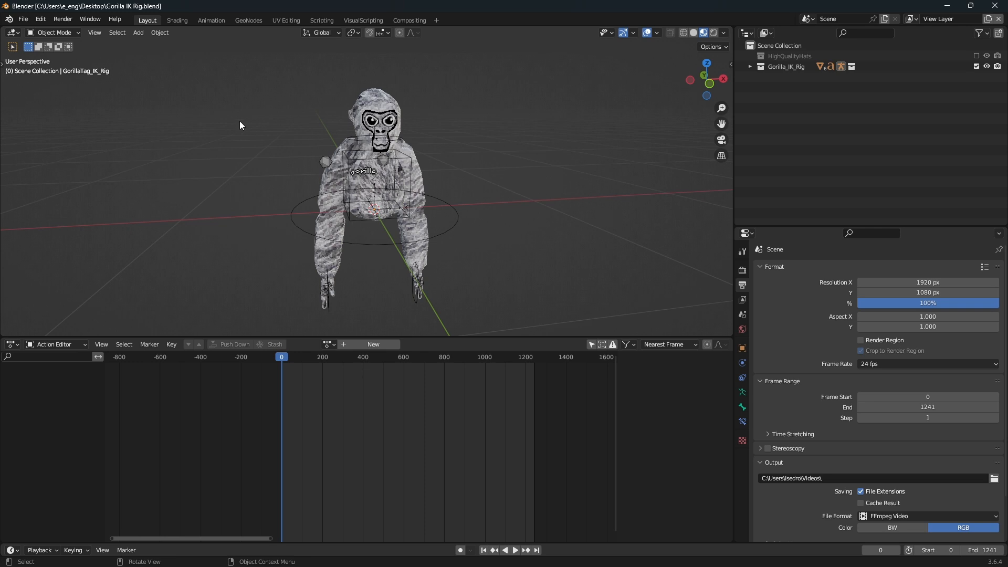
# Enlarge the 3D viewport of the gorilla rig scene by narrowing the properties area and shortening the Action Editor.
pyautogui.moveTo(440, 194); pyautogui.dragTo(239, 173, button='middle')
pyautogui.click(435, 21)
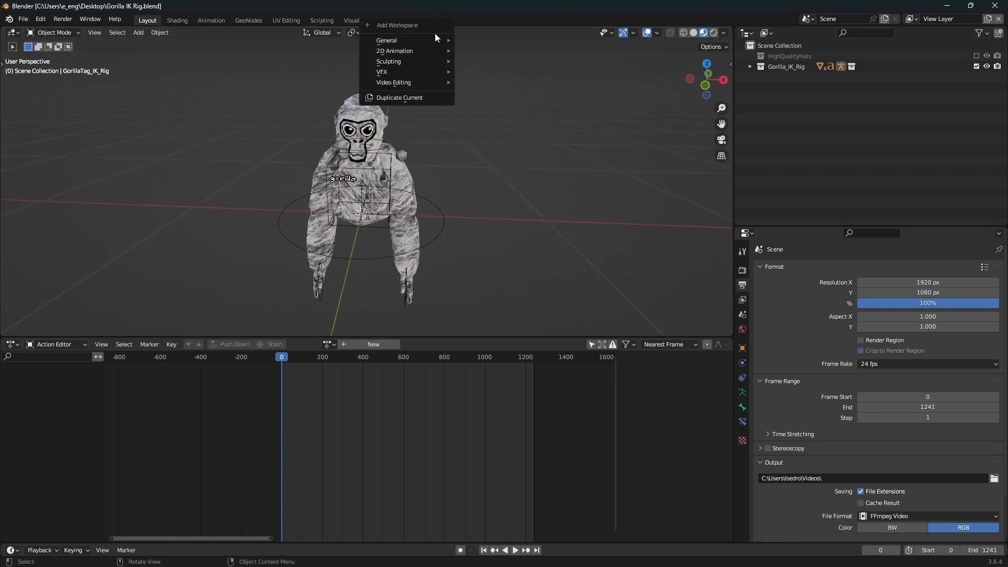
pyautogui.moveTo(734, 90); pyautogui.dragTo(843, 90)
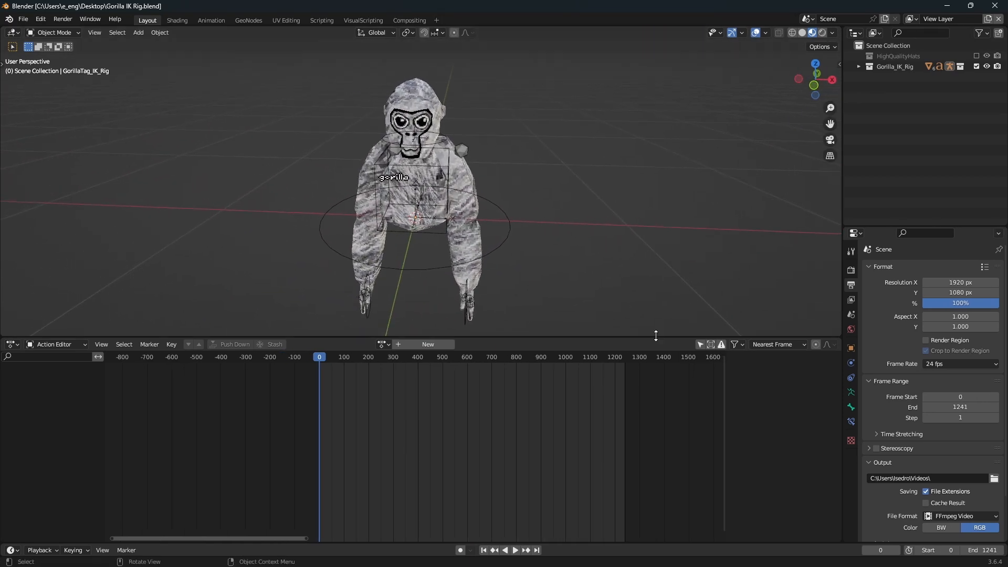
pyautogui.moveTo(650, 338); pyautogui.dragTo(651, 386)
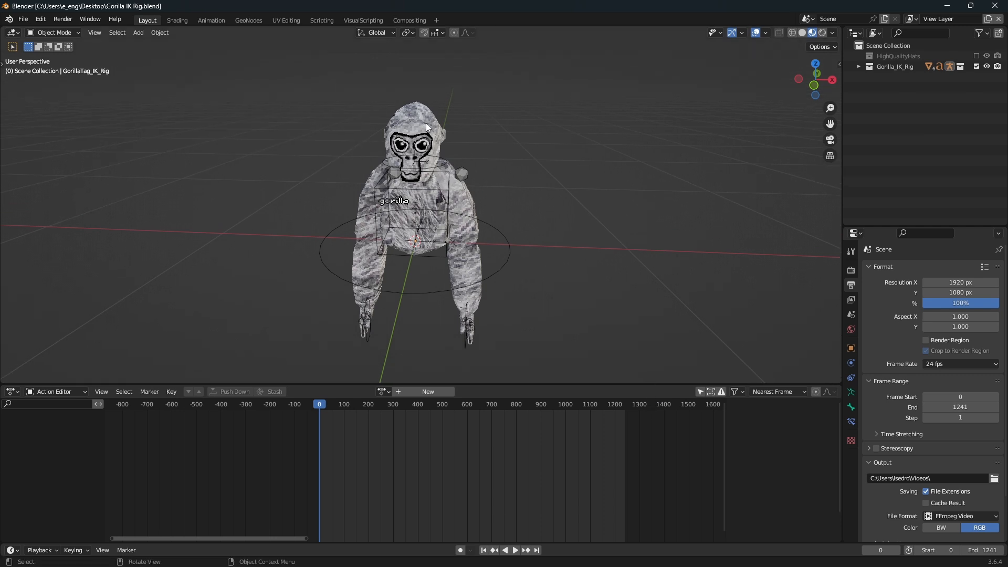
# Add a Sun light to the gorilla rig scene.
pyautogui.scroll(-5, 520, 133)
pyautogui.scroll(5, 522, 138)
pyautogui.moveTo(523, 143); pyautogui.dragTo(544, 146, button='middle')
pyautogui.scroll(-3, 544, 145)
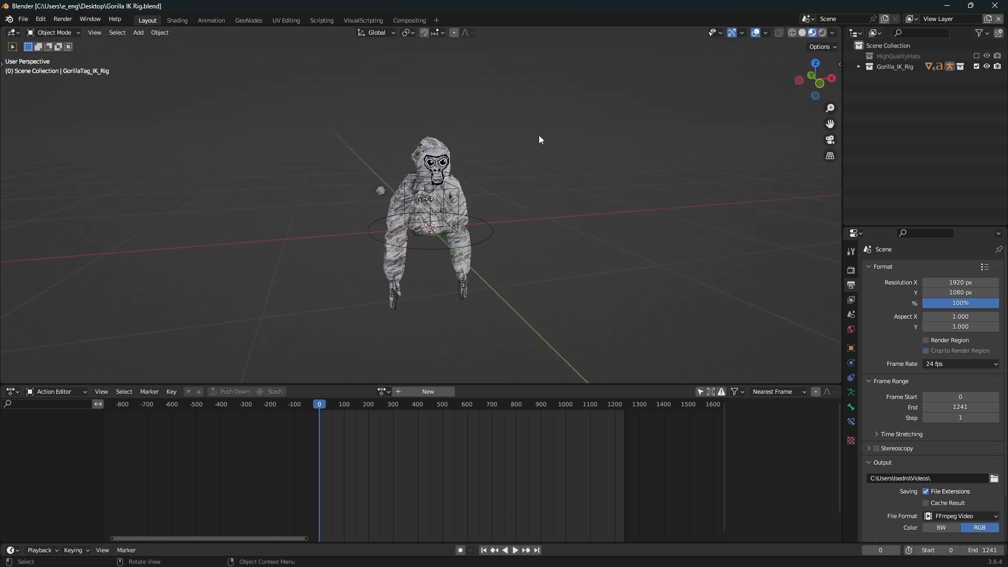
pyautogui.scroll(7, 540, 140)
pyautogui.moveTo(829, 124); pyautogui.dragTo(800, 143)
pyautogui.click(109, 36)
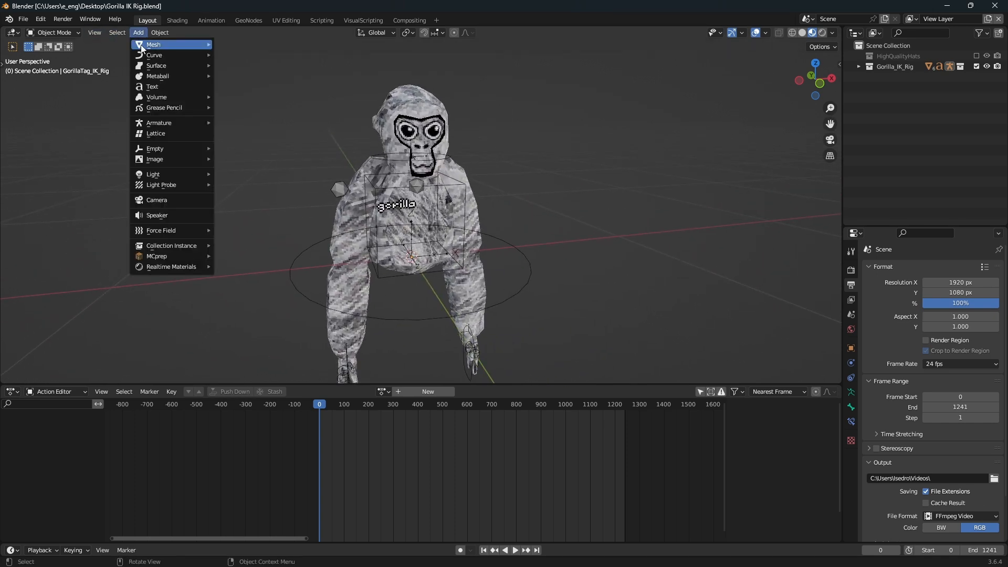
pyautogui.moveTo(830, 108); pyautogui.dragTo(830, 121)
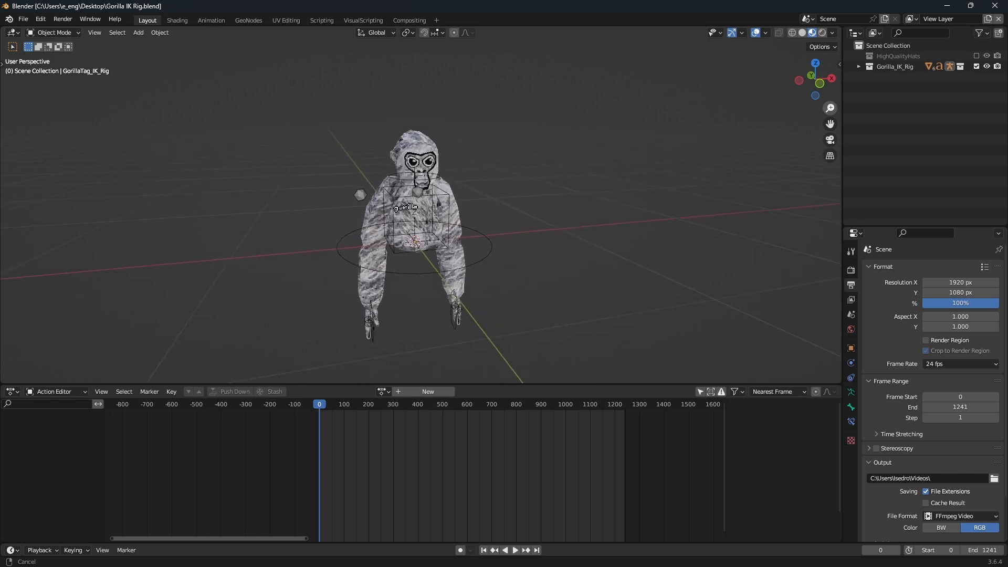
pyautogui.click(138, 32)
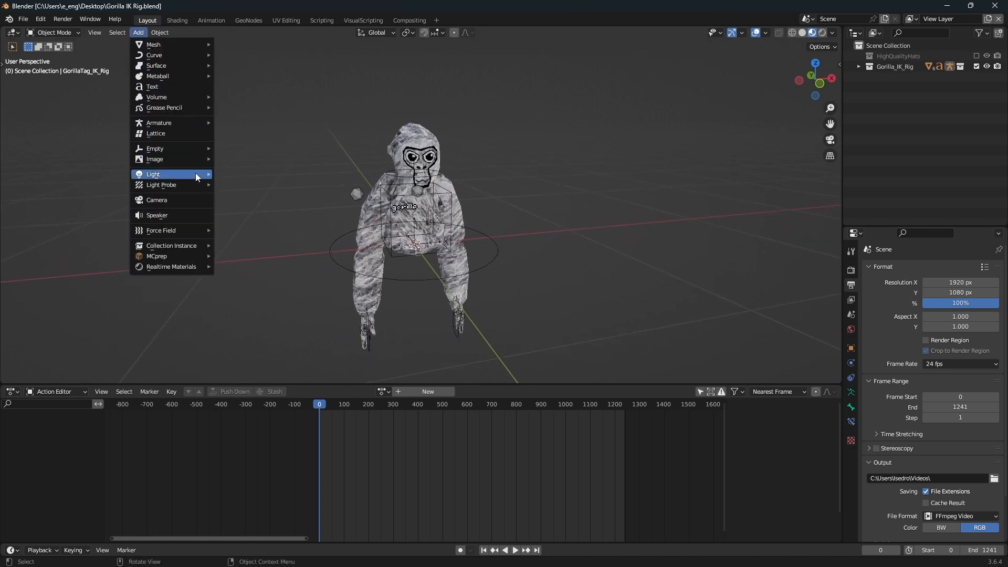
pyautogui.scroll(-4, 316, 170)
pyautogui.scroll(2, 317, 170)
pyautogui.click(139, 32)
pyautogui.moveTo(161, 179)
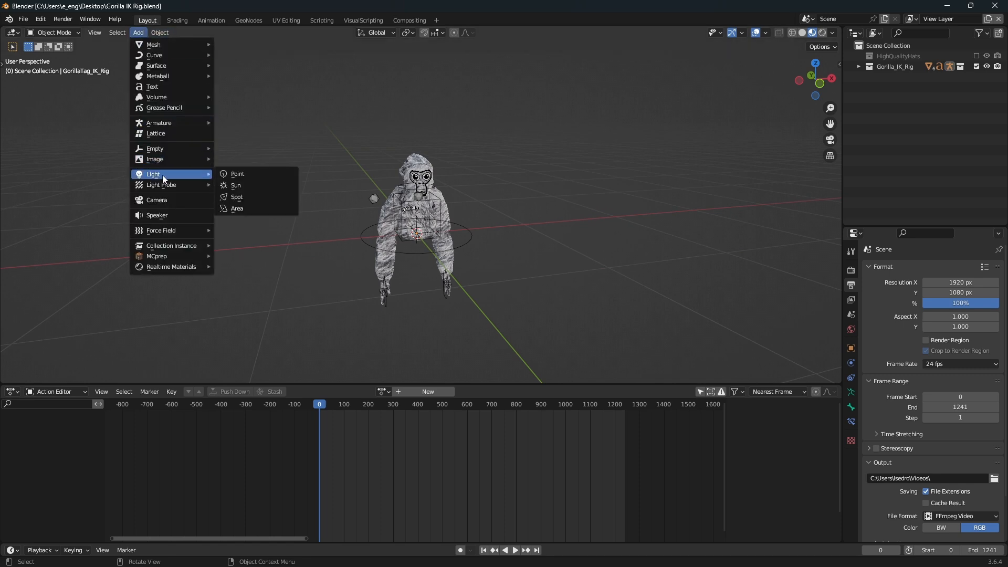
pyautogui.click(236, 185)
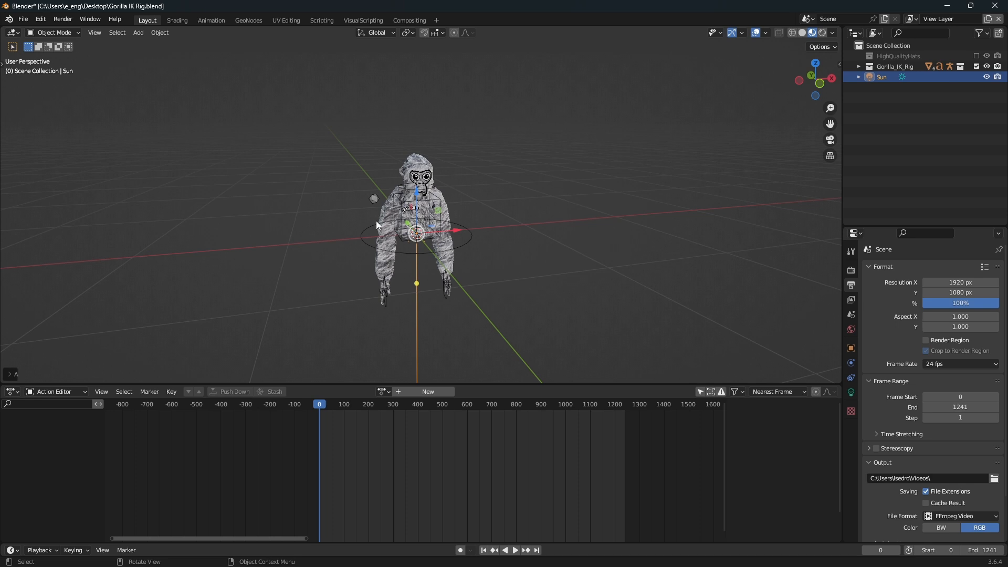
# Rotate the Sun light about 30 degrees in the left orthographic view so it shines down from the gorilla's front.
pyautogui.moveTo(462, 189); pyautogui.dragTo(549, 183, button='middle')
pyautogui.click(816, 80)
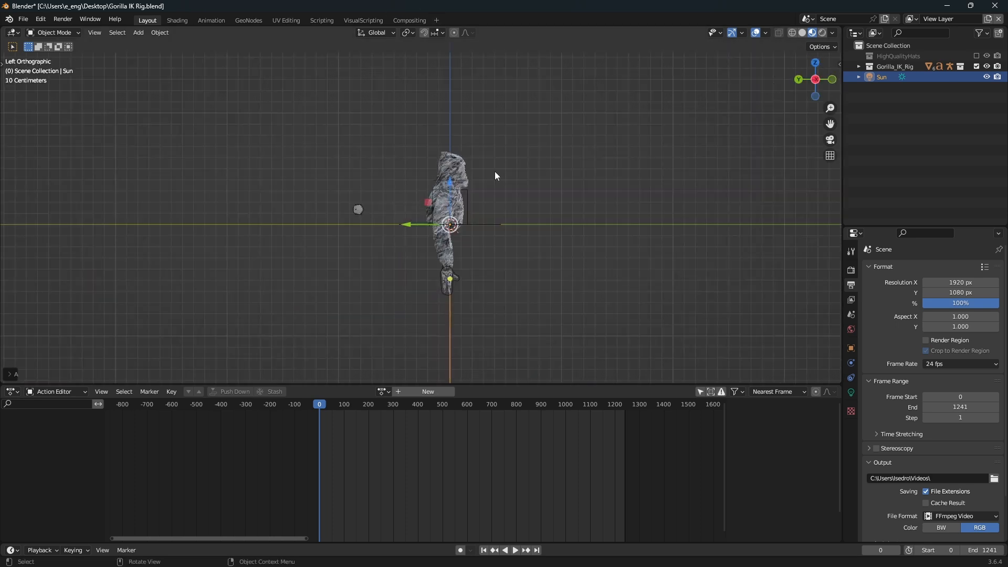
pyautogui.press('r')
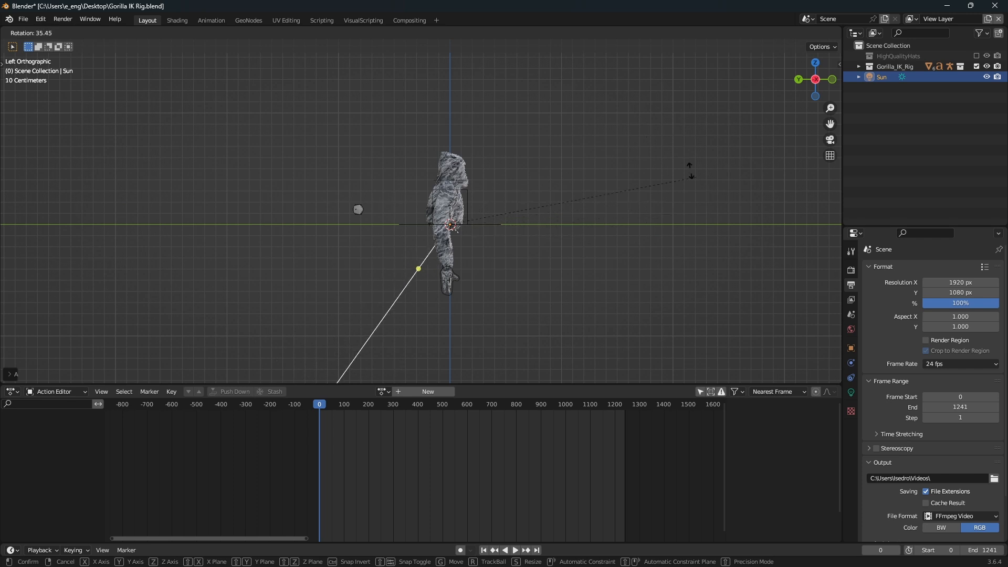
pyautogui.click(676, 163)
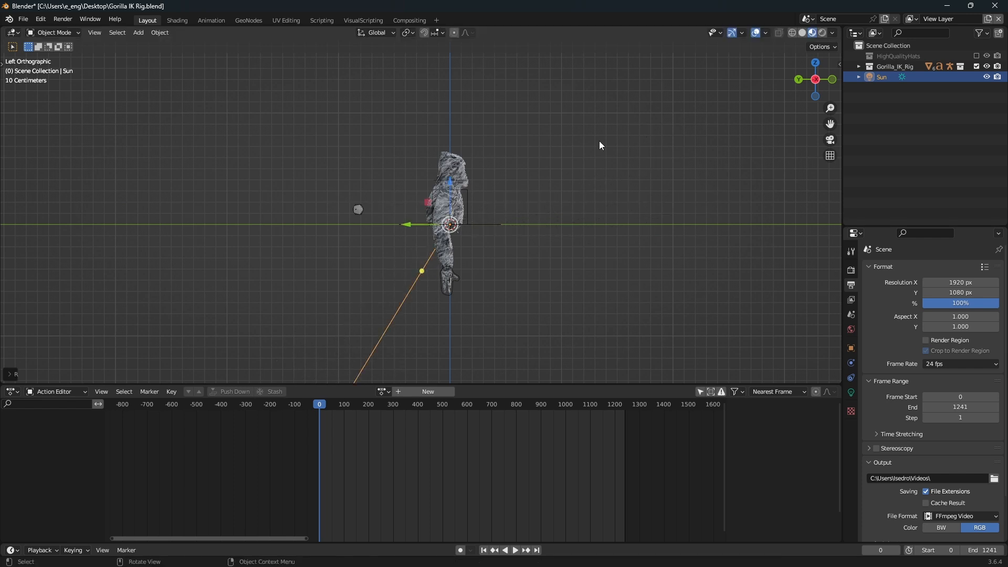
pyautogui.press('r')
pyautogui.press('Escape')
# Move the Sun light up in front of the gorilla and off to its side along the negative global X axis.
pyautogui.press('g')
pyautogui.click(762, 185)
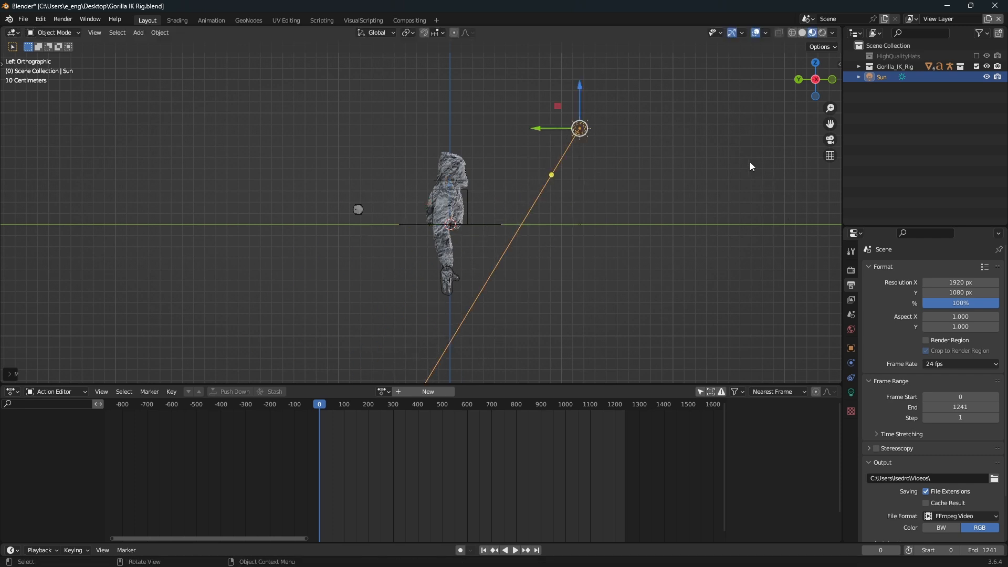
pyautogui.moveTo(731, 140); pyautogui.dragTo(612, 178, button='middle')
pyautogui.press('g')
pyautogui.press('x')
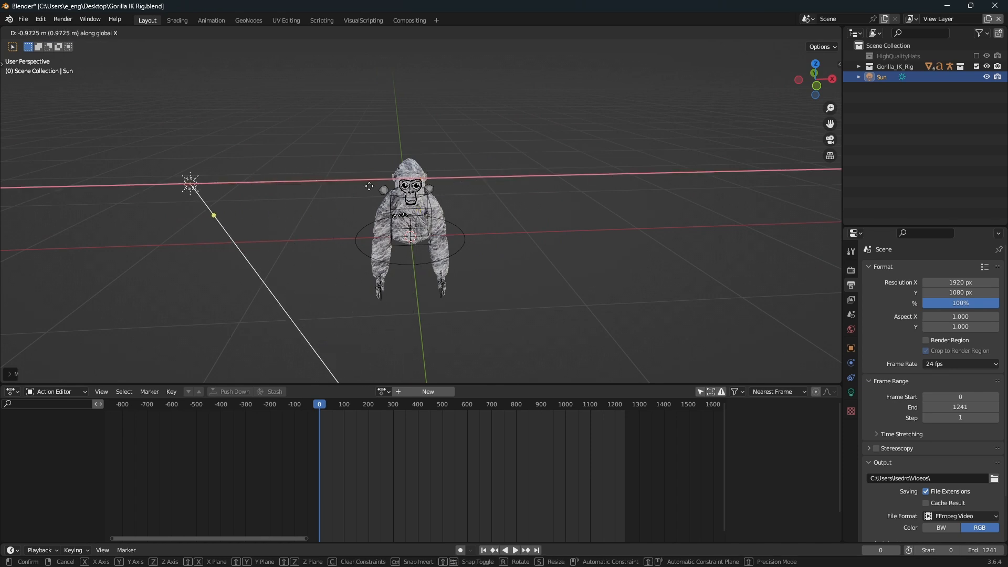
pyautogui.click(310, 186)
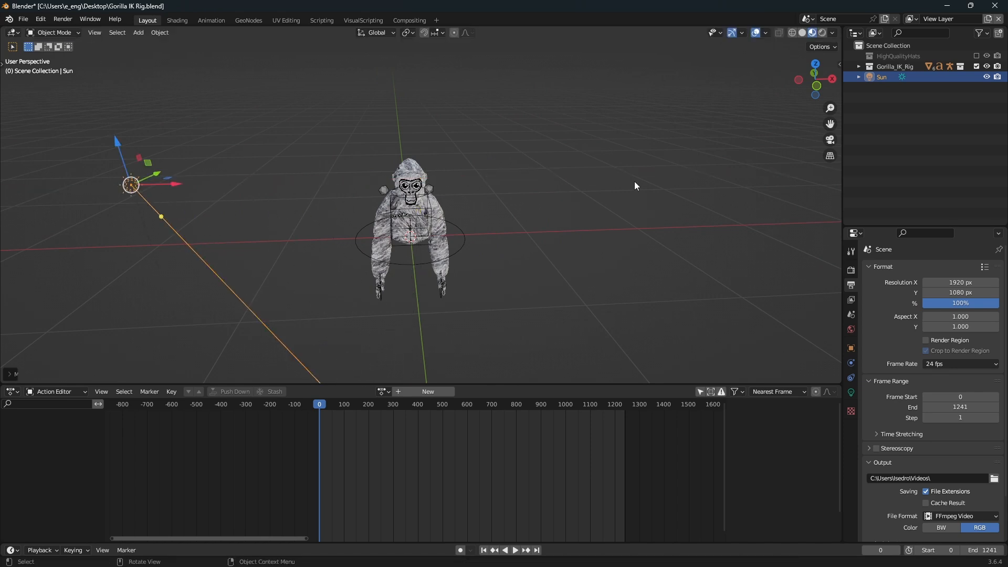
pyautogui.click(821, 91)
pyautogui.scroll(4, 542, 176)
pyautogui.moveTo(830, 124); pyautogui.dragTo(882, 109)
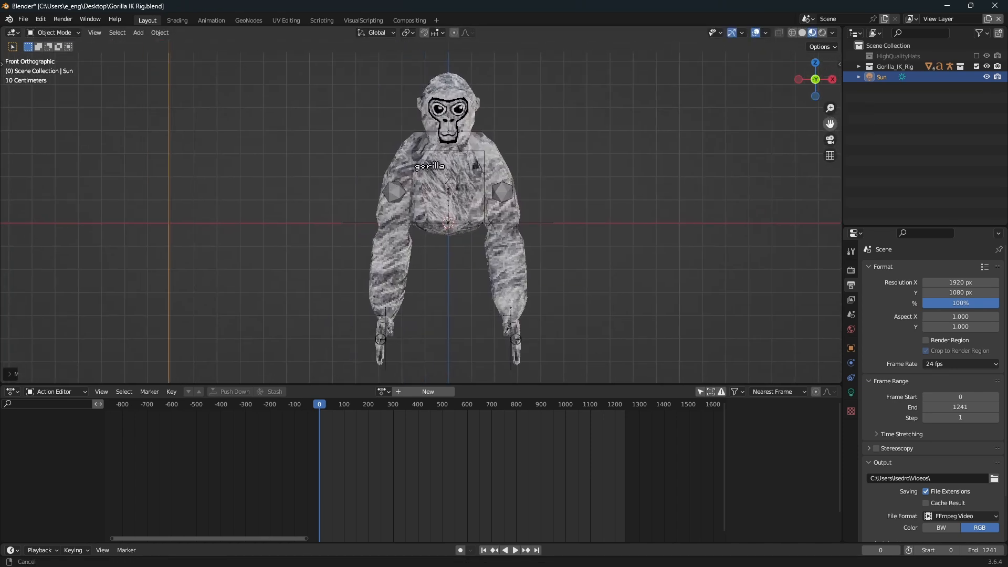
pyautogui.moveTo(600, 156); pyautogui.dragTo(558, 263, button='middle')
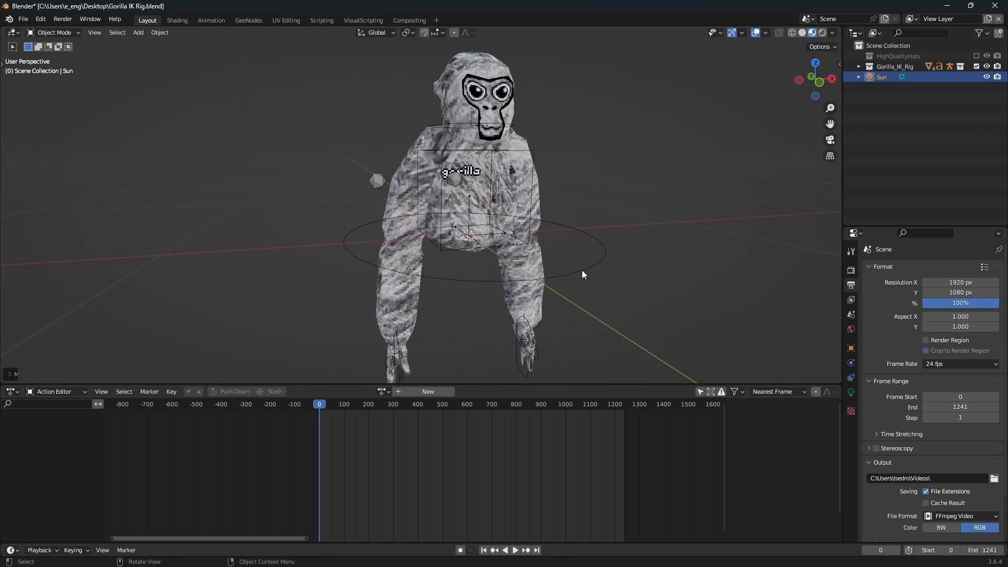
pyautogui.click(582, 270)
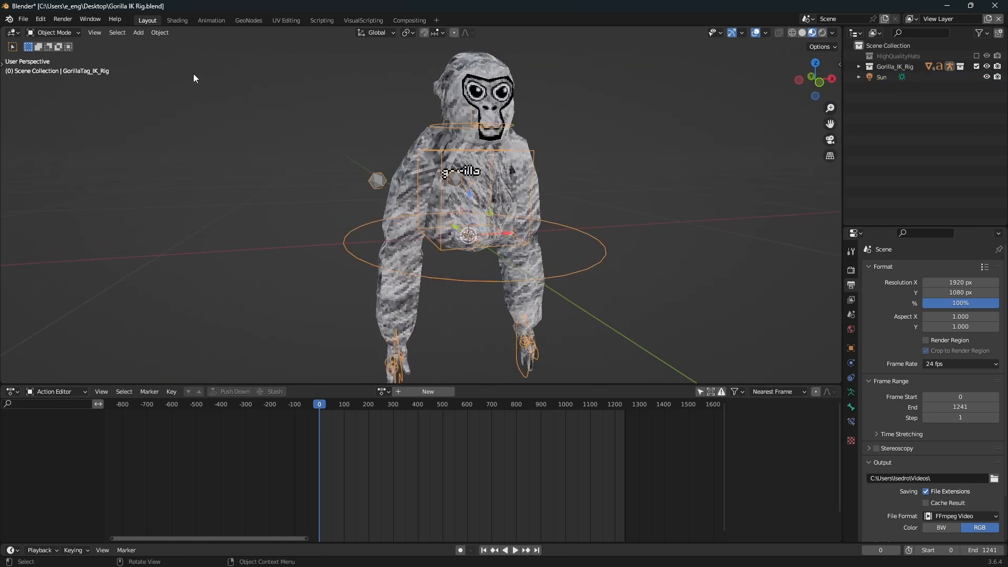
pyautogui.click(56, 36)
# Replace the text of the name tag on the gorilla's chest with "EEFX".
pyautogui.click(438, 175)
pyautogui.click(438, 176)
pyautogui.moveTo(437, 175); pyautogui.dragTo(421, 187, button='middle')
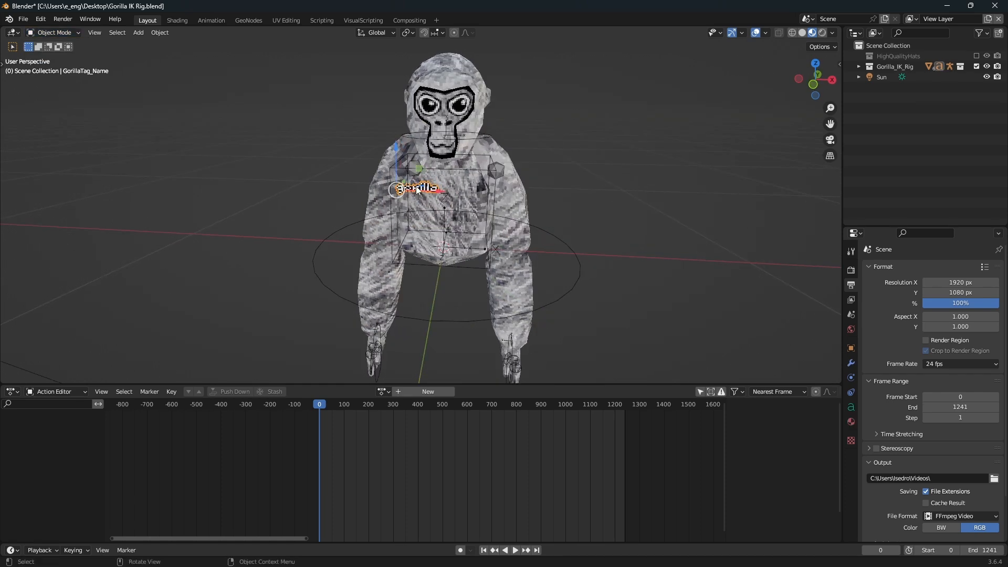
pyautogui.press('Tab')
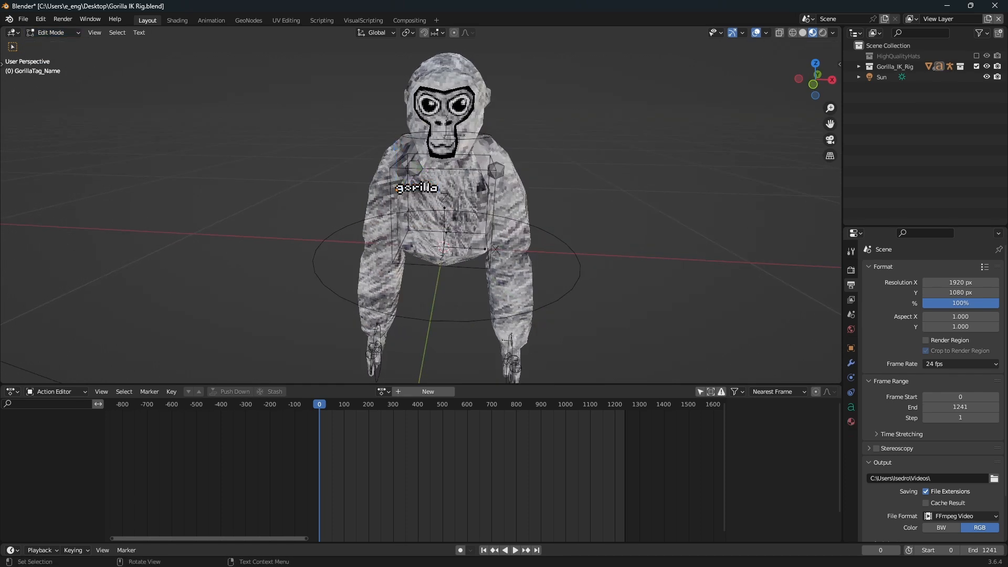
pyautogui.press('BackSpace')
pyautogui.press('BackSpace')
pyautogui.press('BackSpace')
pyautogui.press('BackSpace')
pyautogui.press('BackSpace')
pyautogui.press('BackSpace')
pyautogui.press('BackSpace')
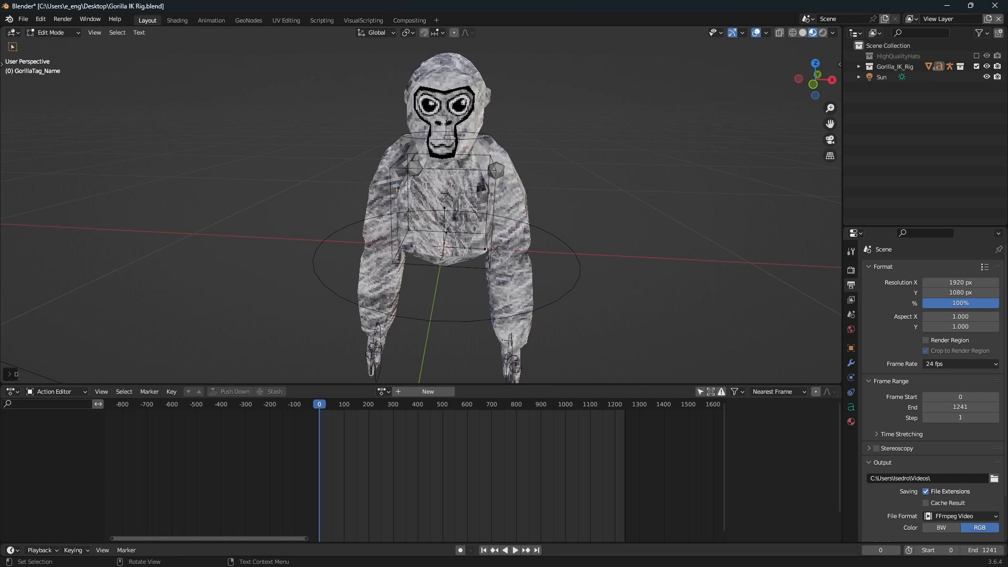
pyautogui.write('EEFH')
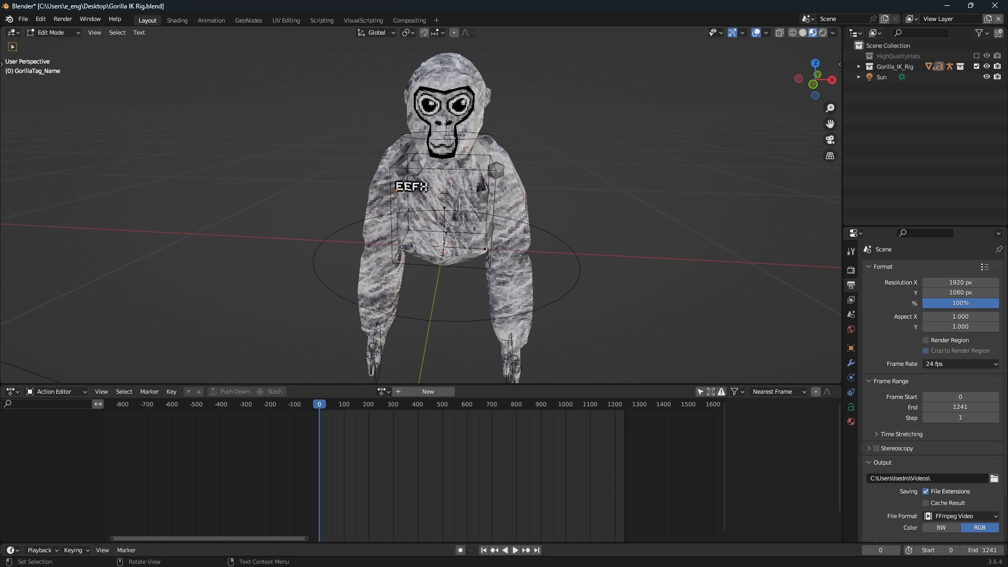
# Return the name tag to Object Mode and save the blend file.
pyautogui.click(52, 32)
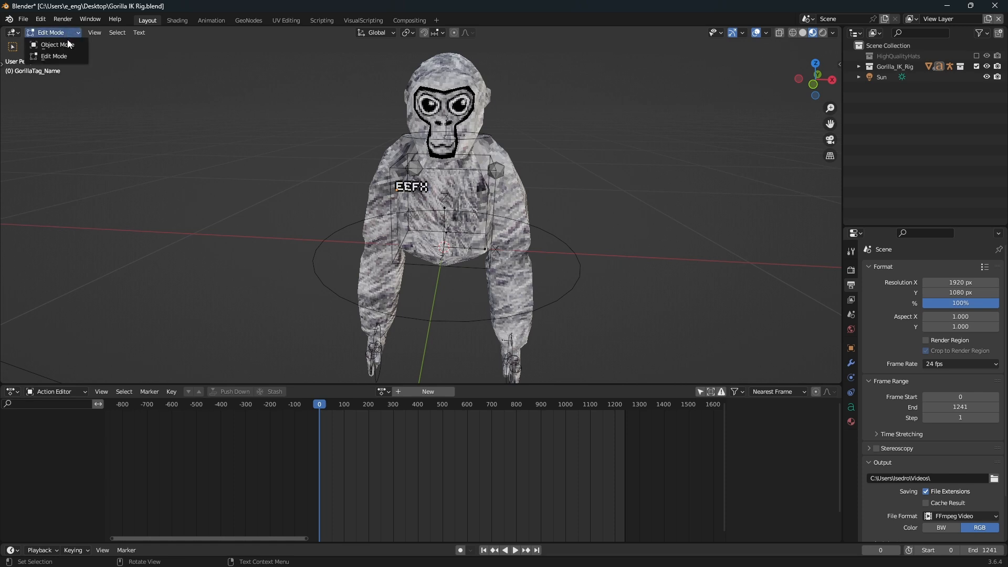
pyautogui.click(49, 44)
pyautogui.hotkey('ctrl', 's')
# Select the gorilla model and show its fur material in the Shading workspace.
pyautogui.moveTo(638, 216); pyautogui.dragTo(617, 213, button='middle')
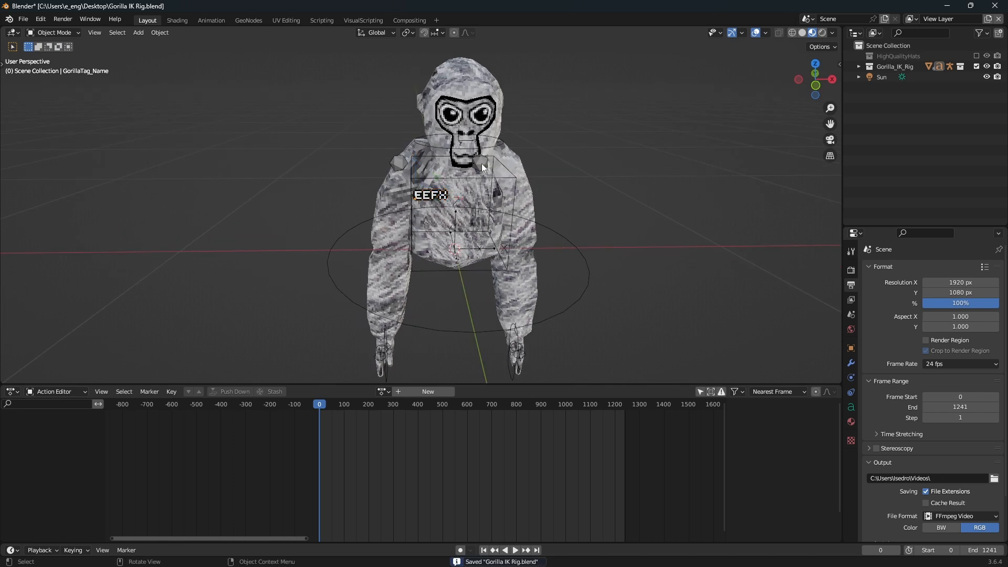
pyautogui.click(499, 123)
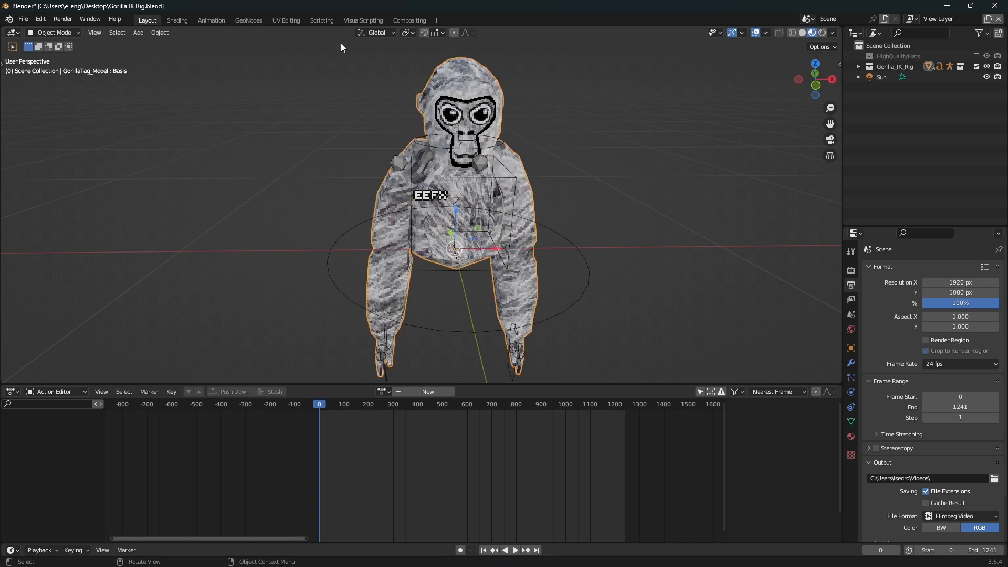
pyautogui.click(181, 21)
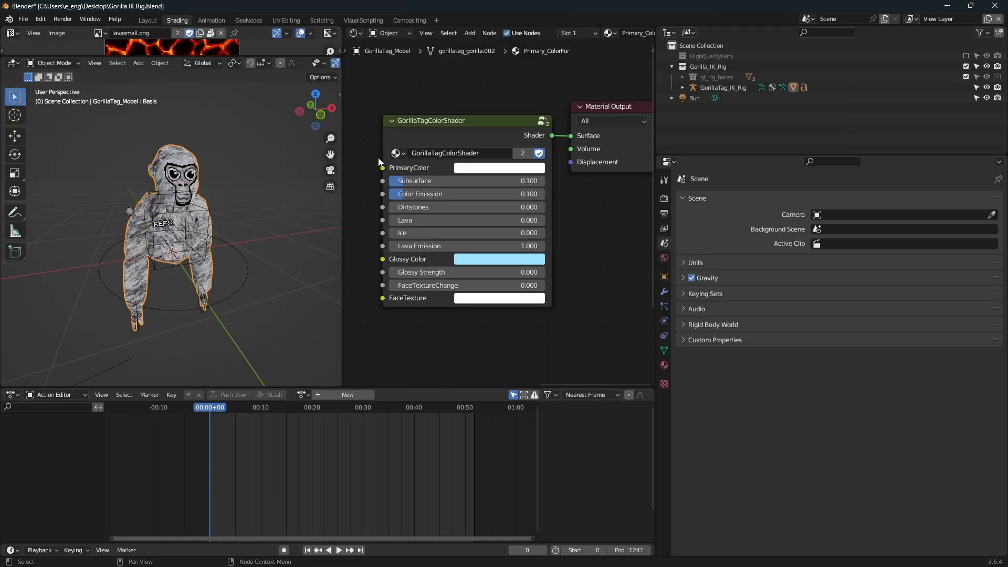
# Give the GorillaTagColorShader's PrimaryColor a slight tint and set its hue to 1.
pyautogui.click(470, 171)
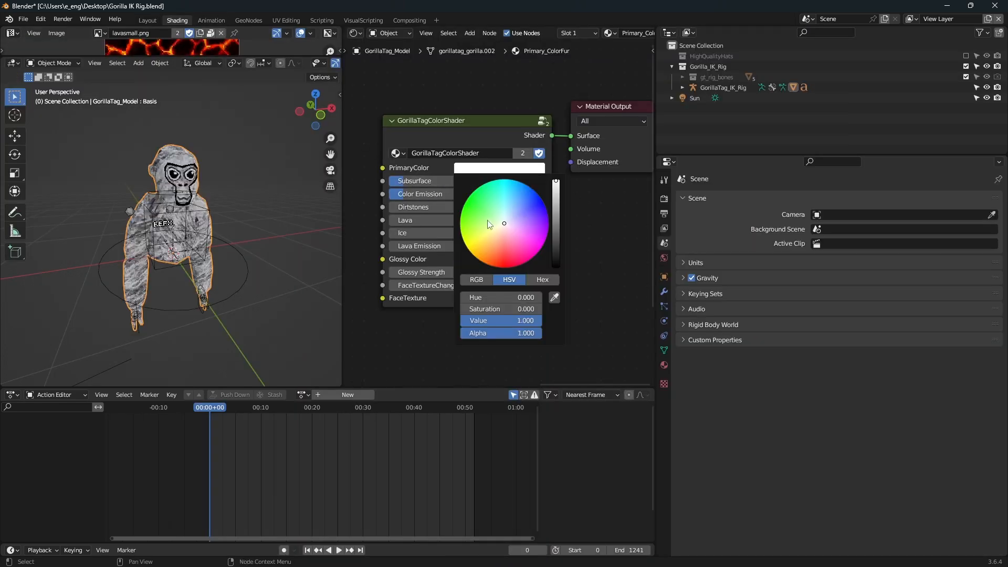
pyautogui.click(505, 224)
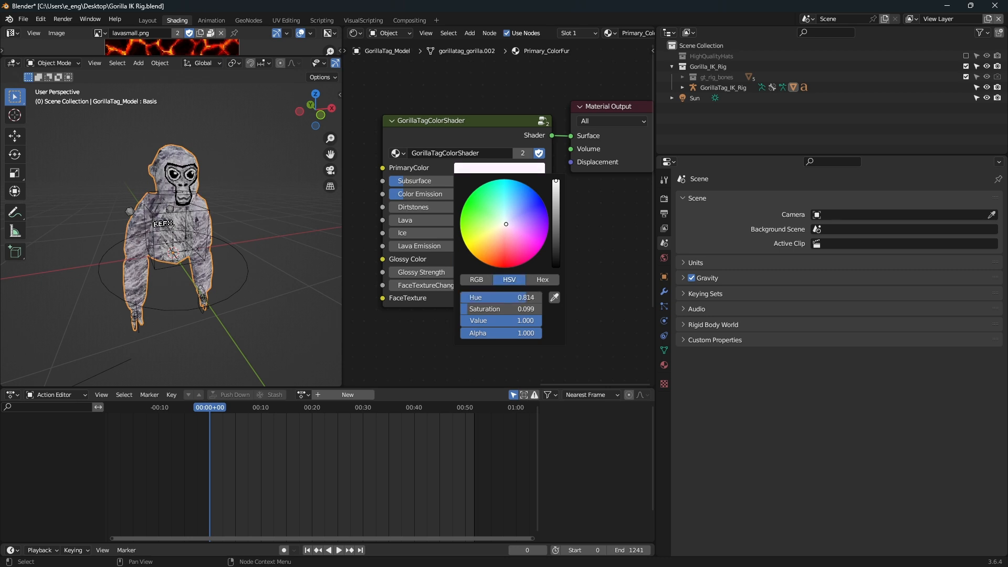
pyautogui.click(514, 298)
pyautogui.write('1')
pyautogui.press('Return')
# Set the PrimaryColor of the GorillaTagColorShader node to red 15, green 15 and blue 15 as RGB values.
pyautogui.click(477, 280)
pyautogui.click(499, 297)
pyautogui.write('15')
pyautogui.press('Return')
pyautogui.click(502, 308)
pyautogui.write('15')
pyautogui.press('Return')
pyautogui.click(523, 321)
pyautogui.write('15')
pyautogui.press('Return')
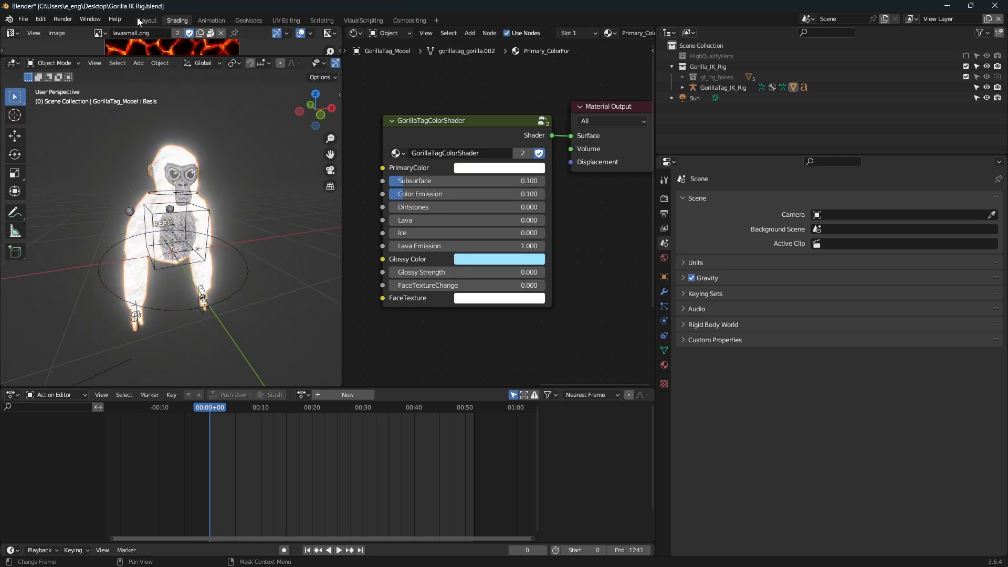
# Change the fur shader's PrimaryColor to red 10, green 10 and blue 10.
pyautogui.click(464, 169)
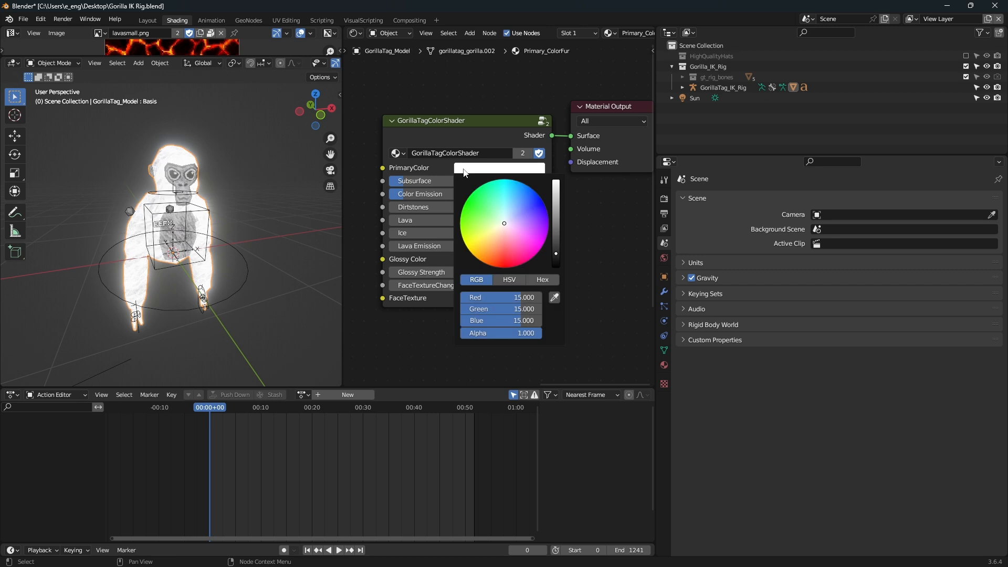
pyautogui.click(500, 297)
pyautogui.write('10')
pyautogui.press('Return')
pyautogui.click(517, 308)
pyautogui.write('10')
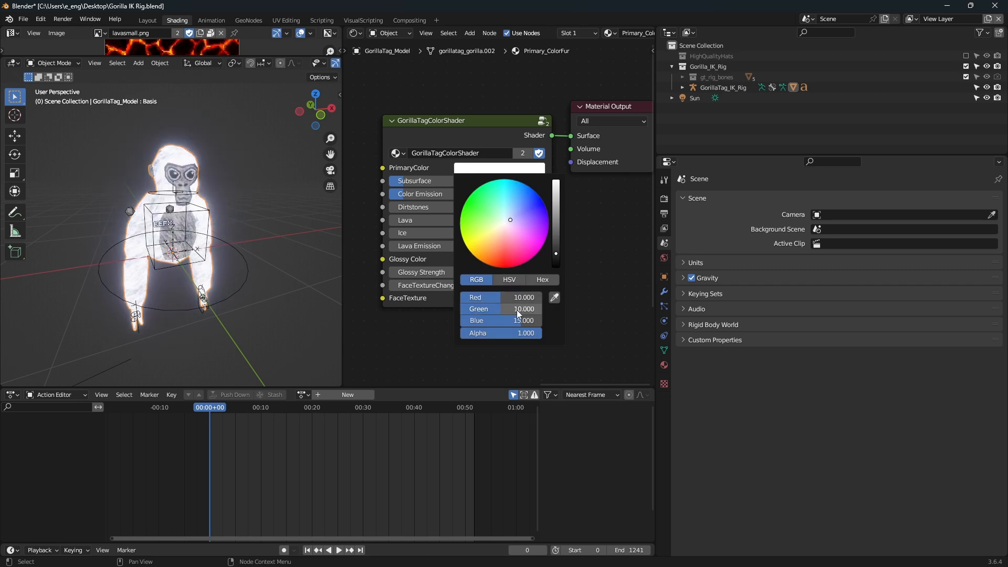
pyautogui.press('Return')
pyautogui.click(521, 321)
pyautogui.write('10')
pyautogui.press('Return')
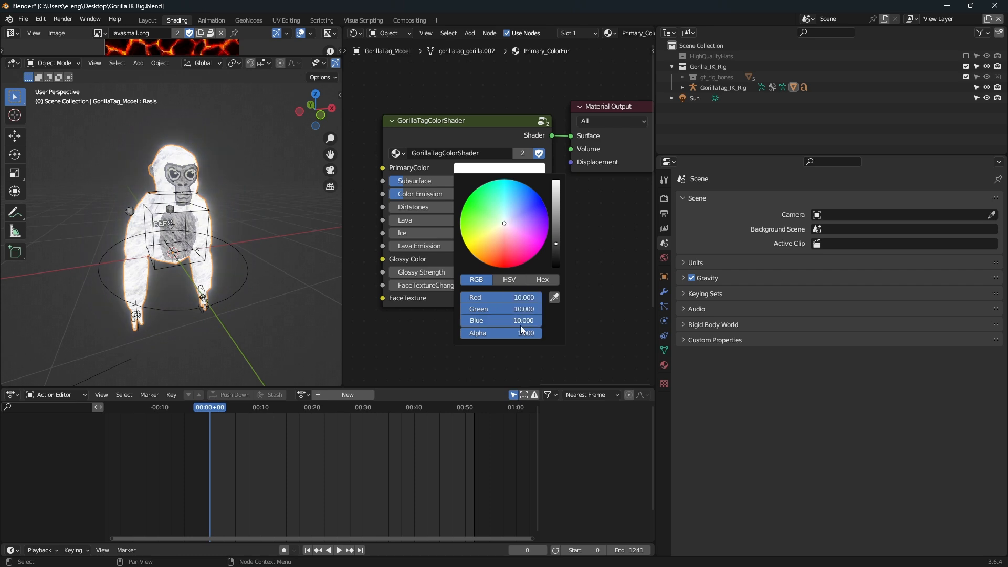
# Check the glow in the Layout workspace, and in Shading shift the PrimaryColor to blue, about red 0.271, green 0.846, blue 7.845.
pyautogui.click(151, 21)
pyautogui.moveTo(518, 219)
pyautogui.mouseDown(button='middle')
pyautogui.moveTo(543, 221)
pyautogui.moveTo(522, 223)
pyautogui.mouseUp(button='middle')
pyautogui.click(176, 20)
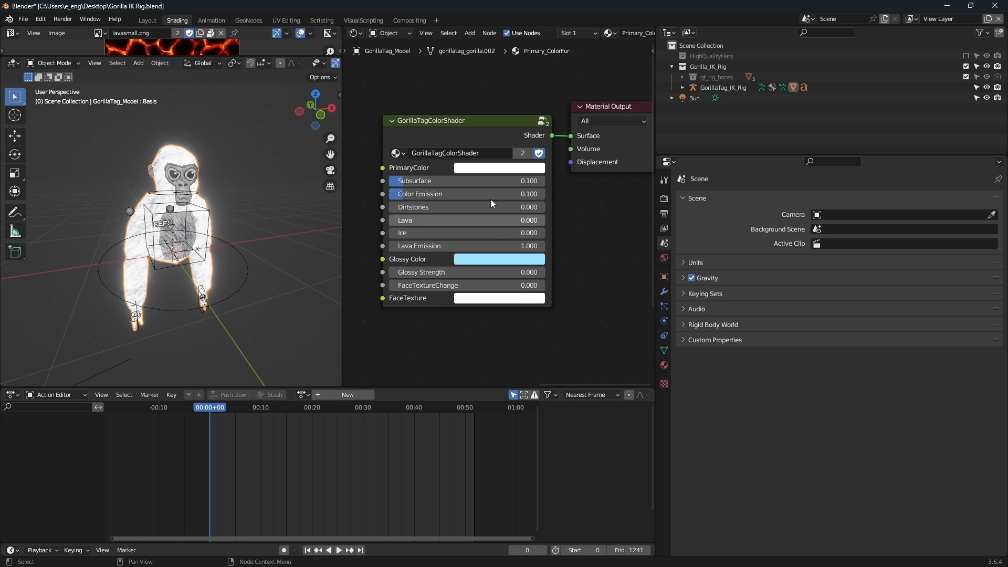
pyautogui.click(486, 168)
pyautogui.moveTo(505, 212)
pyautogui.mouseDown()
pyautogui.moveTo(531, 203)
pyautogui.moveTo(541, 214)
pyautogui.moveTo(527, 213)
pyautogui.moveTo(538, 204)
pyautogui.moveTo(517, 207)
pyautogui.moveTo(521, 215)
pyautogui.moveTo(511, 205)
pyautogui.moveTo(527, 213)
pyautogui.moveTo(533, 195)
pyautogui.mouseUp()
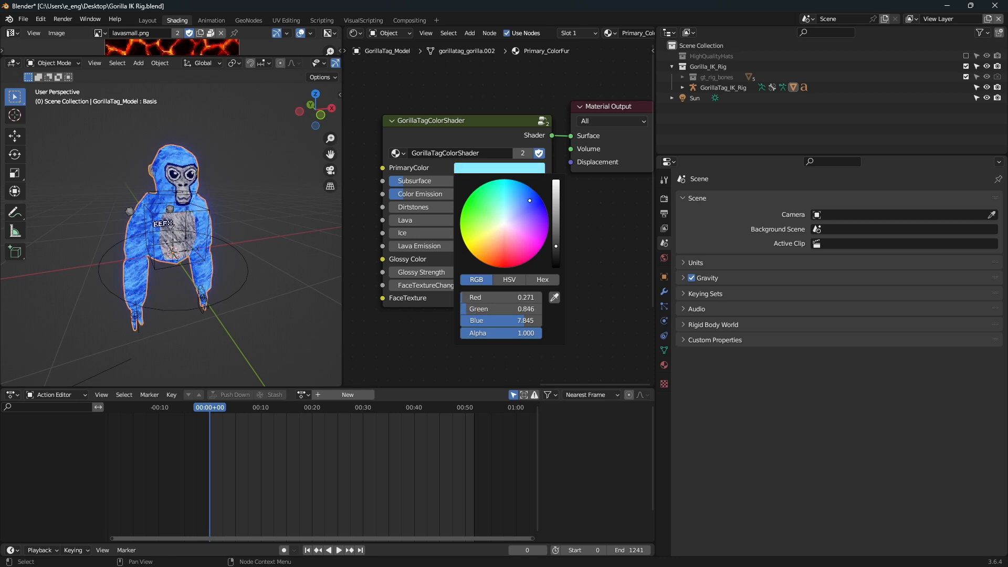
# Inspect the blue gorilla's glow up close and from the front in the Layout workspace, and return to Shading.
pyautogui.click(148, 21)
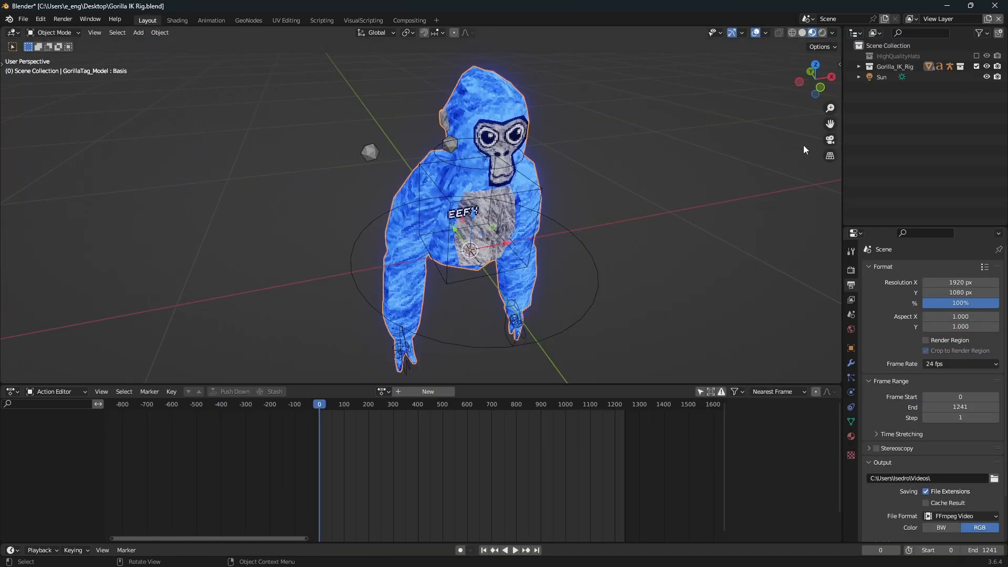
pyautogui.scroll(4, 722, 202)
pyautogui.scroll(-4, 717, 202)
pyautogui.moveTo(718, 201); pyautogui.dragTo(677, 182, button='middle')
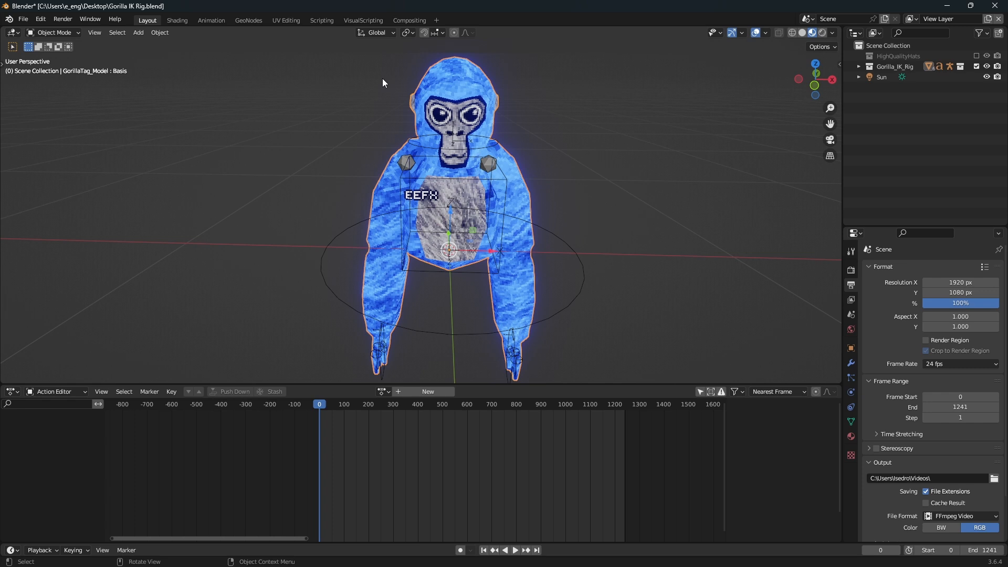
pyautogui.click(191, 19)
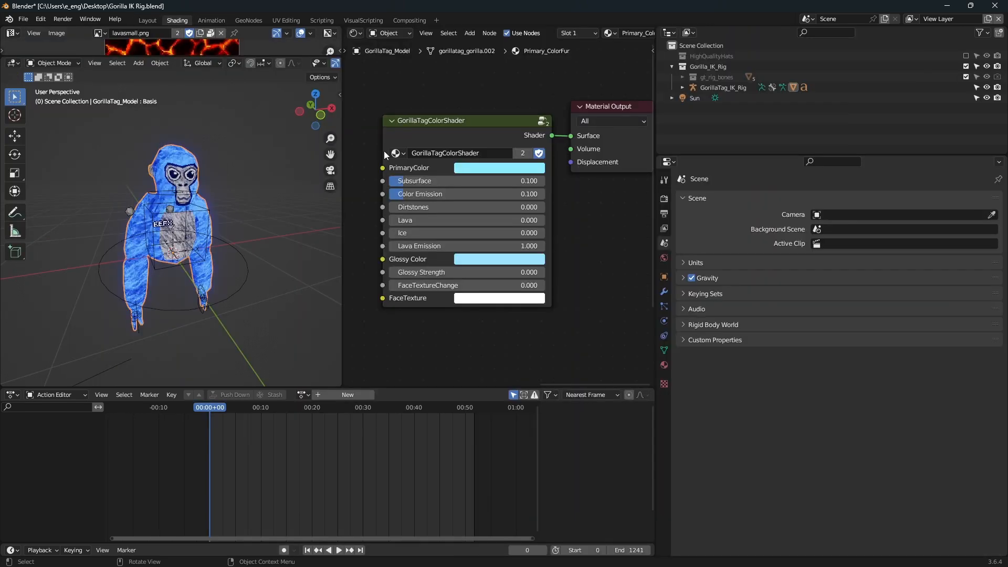
# Raise the red, green and blue values of the fur shader's PrimaryColor to 15 each.
pyautogui.click(488, 168)
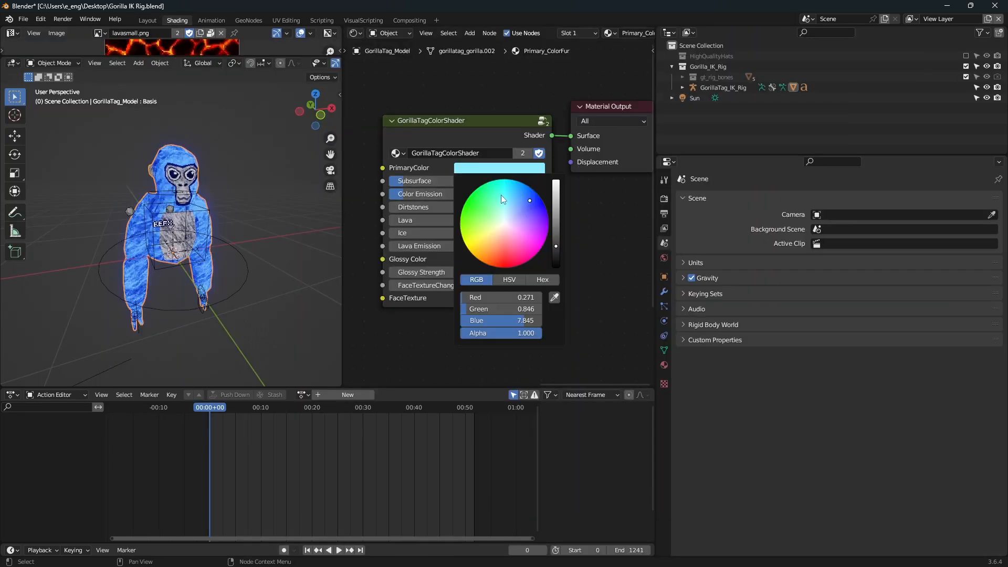
pyautogui.click(513, 297)
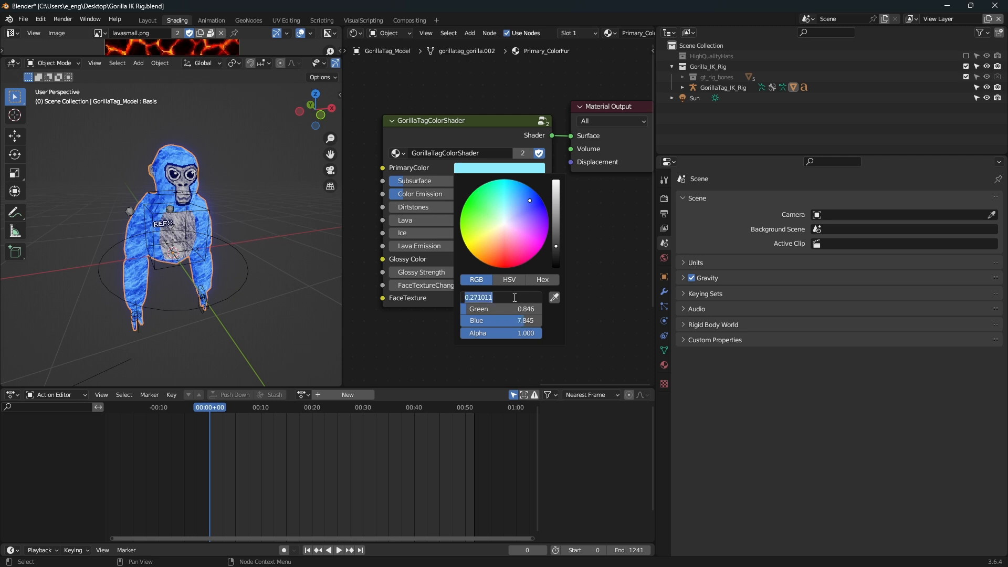
pyautogui.write('15')
pyautogui.press('Return')
pyautogui.click(524, 308)
pyautogui.write('15')
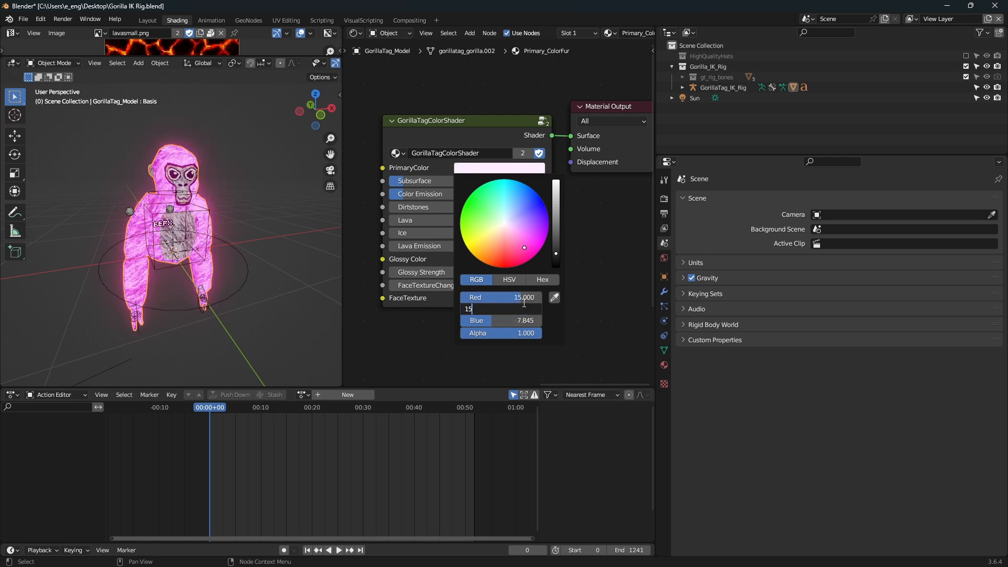
pyautogui.press('Return')
pyautogui.click(524, 321)
pyautogui.write('15')
pyautogui.press('Return')
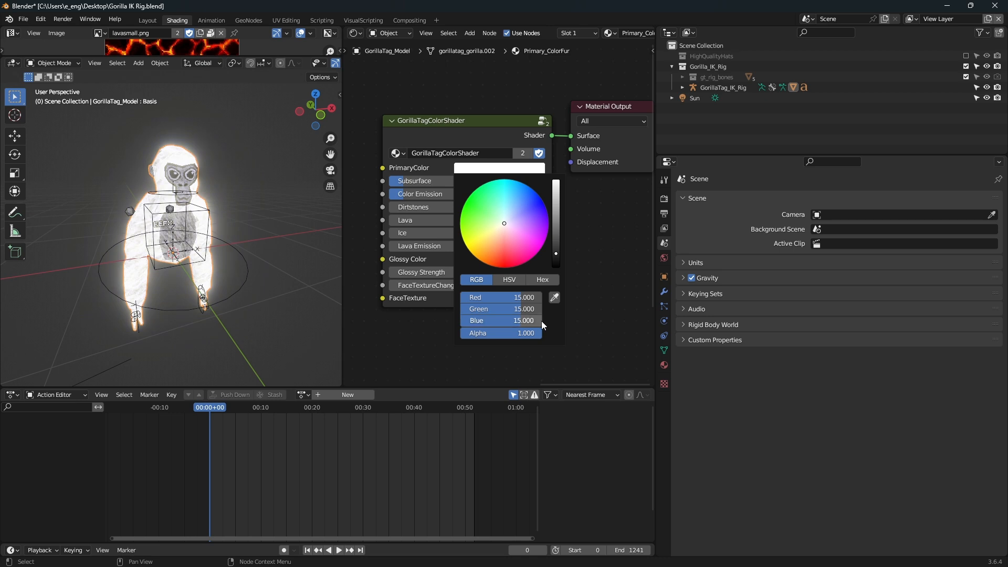
# Shift the brightened PrimaryColor to a saturated blue on the color wheel and check the glowing gorilla in the Layout workspace.
pyautogui.moveTo(528, 300); pyautogui.dragTo(530, 320)
pyautogui.moveTo(513, 207); pyautogui.dragTo(533, 200)
pyautogui.click(148, 20)
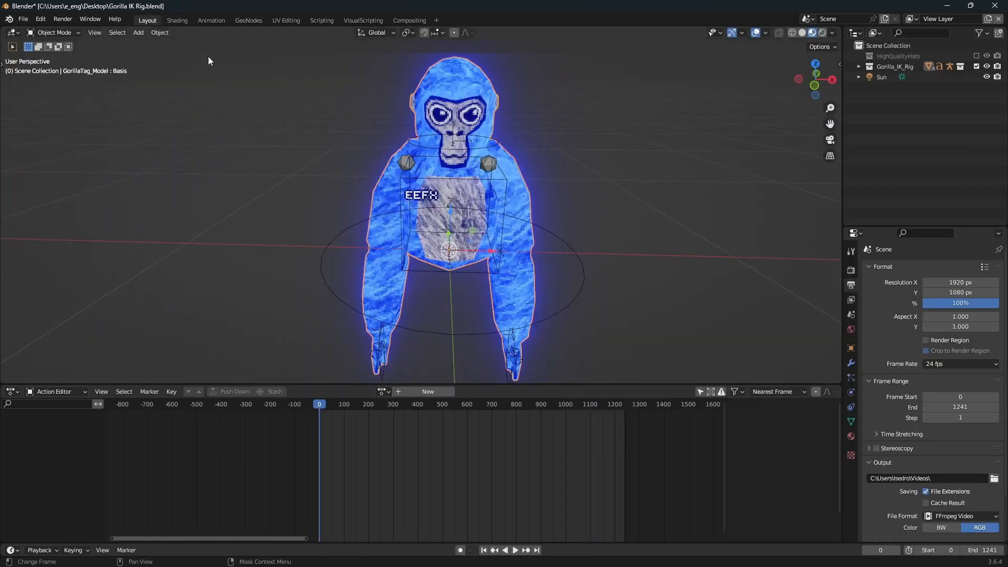
pyautogui.scroll(2, 618, 229)
pyautogui.scroll(-3, 619, 229)
pyautogui.scroll(-2, 619, 229)
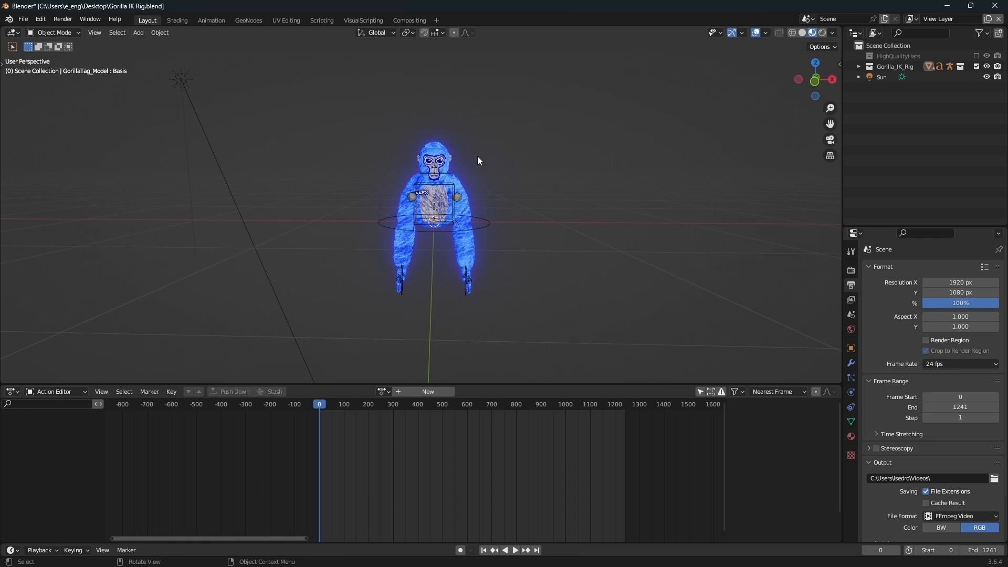
# Select the gorilla's IK rig armature and switch it to Pose Mode.
pyautogui.click(475, 233)
pyautogui.scroll(2, 466, 192)
pyautogui.click(76, 31)
pyautogui.click(238, 141)
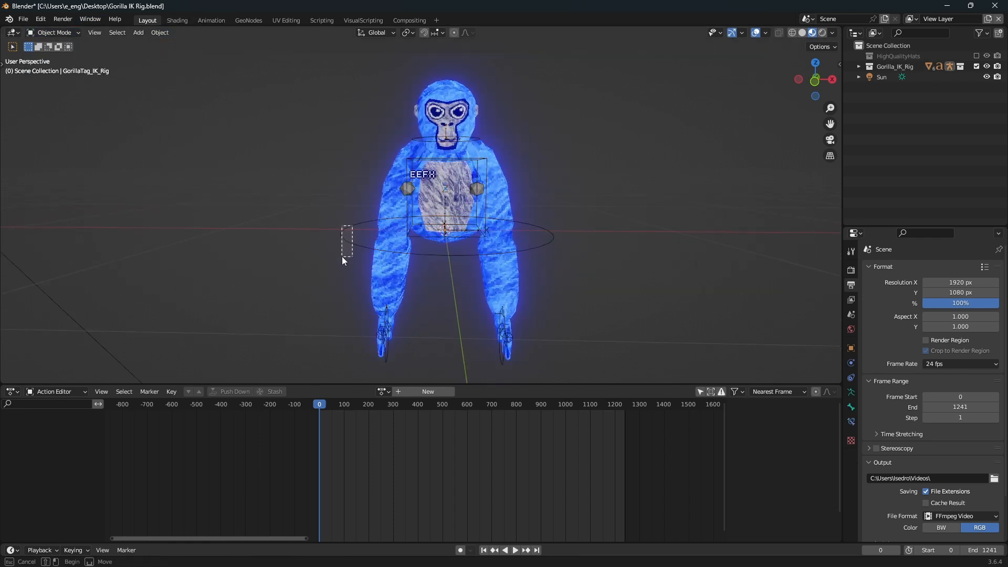
pyautogui.click(342, 237)
pyautogui.click(70, 33)
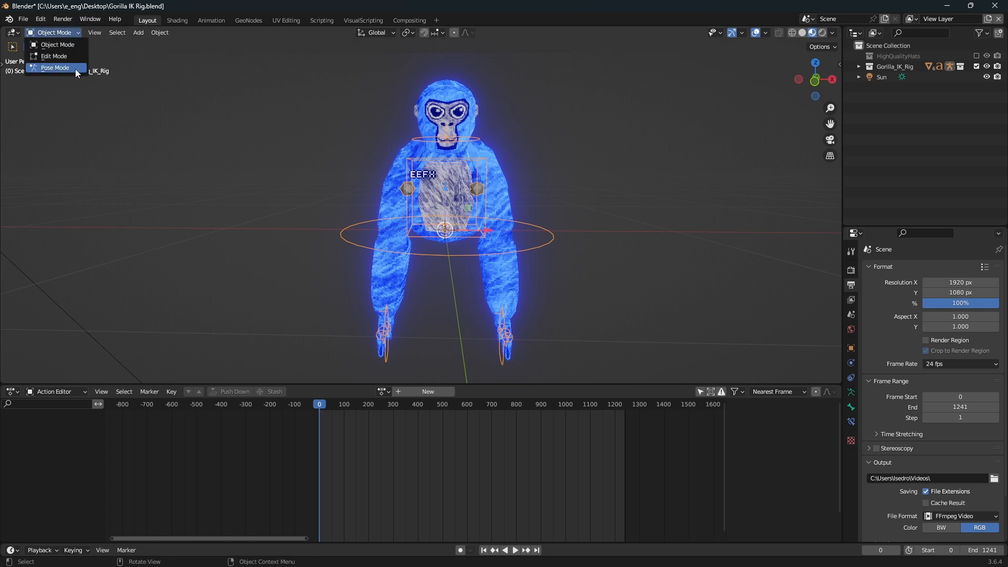
pyautogui.click(76, 67)
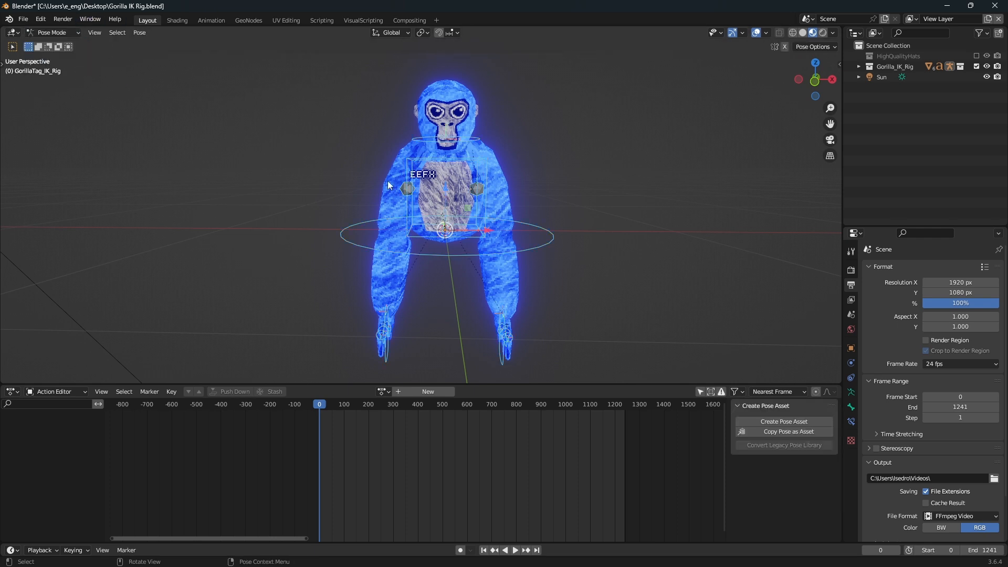
# Try moving the whole gorilla with the root control ring around its waist.
pyautogui.click(528, 244)
pyautogui.press('g')
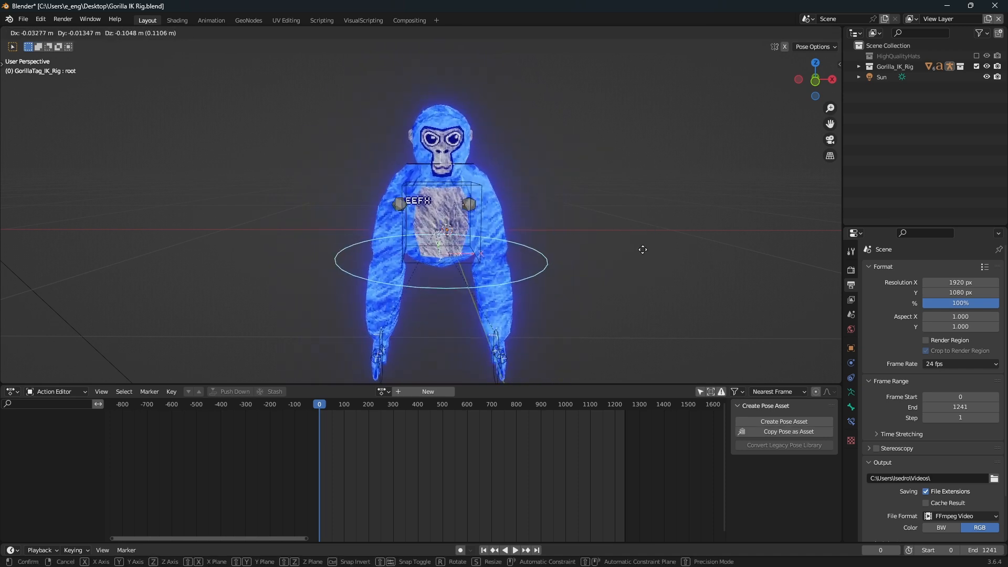
pyautogui.rightClick(627, 256)
# Select the left hand controller and try moving it up along its local Z axis.
pyautogui.click(506, 313)
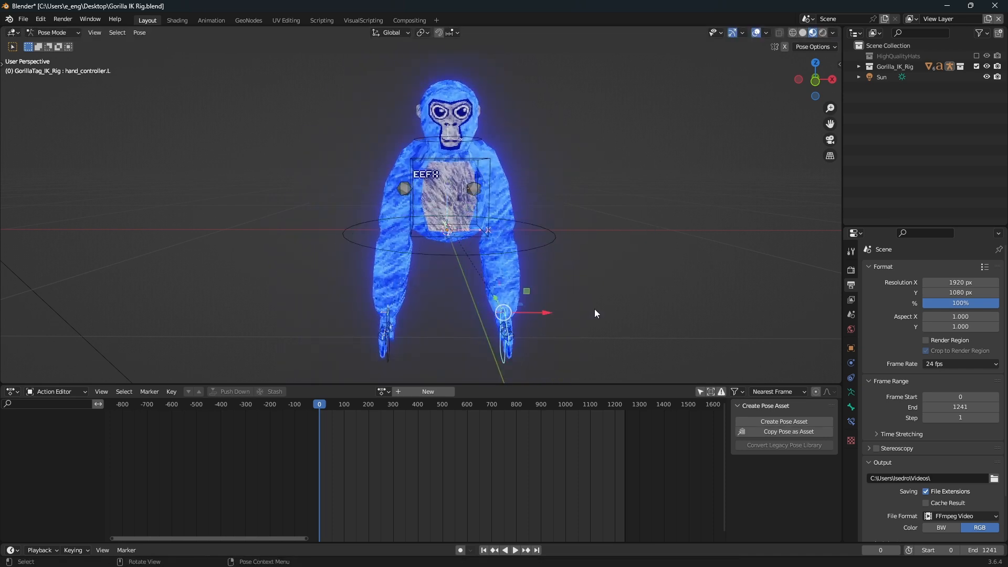
pyautogui.press('g')
pyautogui.press('z')
pyautogui.press('z')
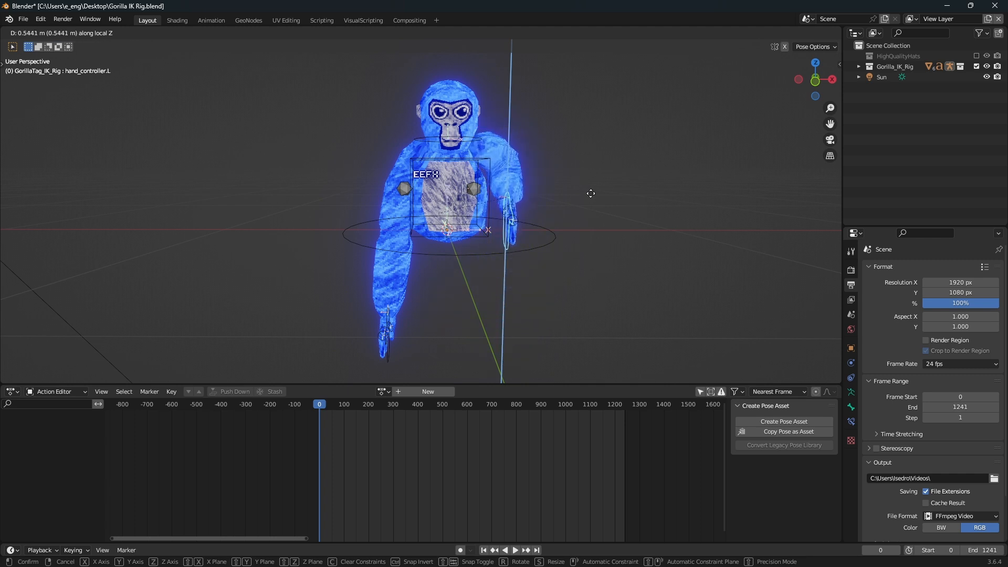
pyautogui.rightClick(623, 232)
# In the front orthographic view, enable X-axis mirror posing and rotate the left hand controller so both hands point outward.
pyautogui.click(817, 88)
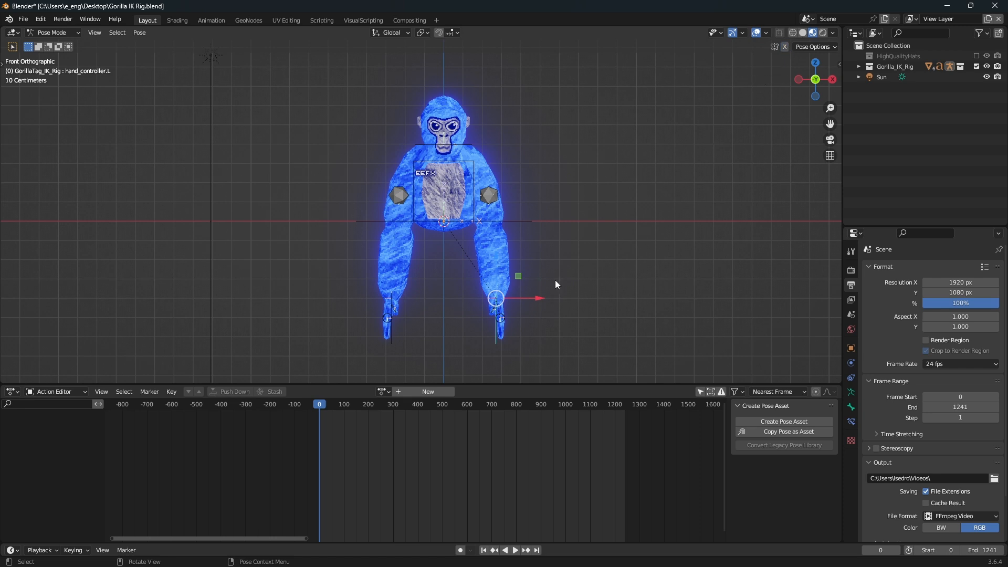
pyautogui.click(784, 47)
pyautogui.press('g')
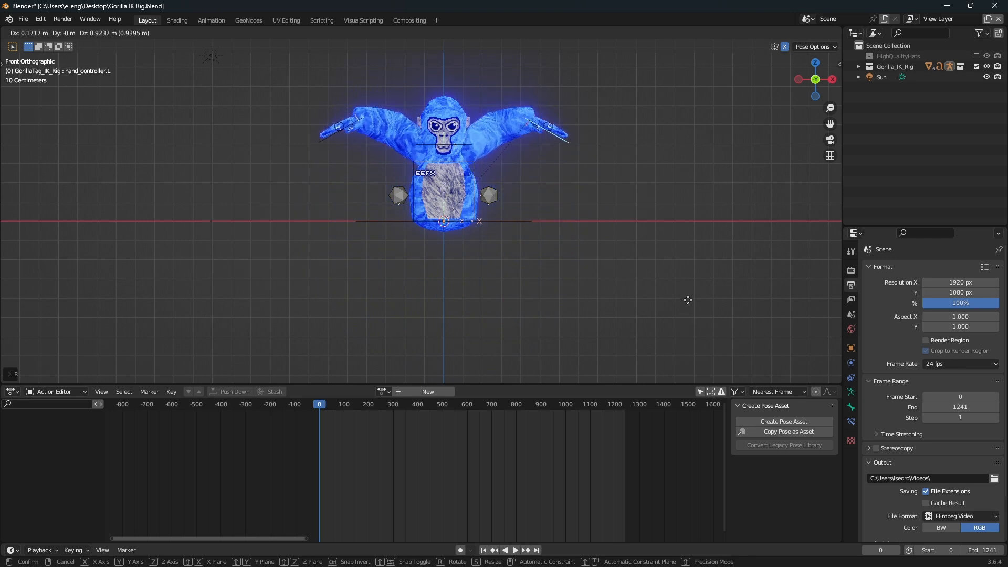
pyautogui.rightClick(675, 369)
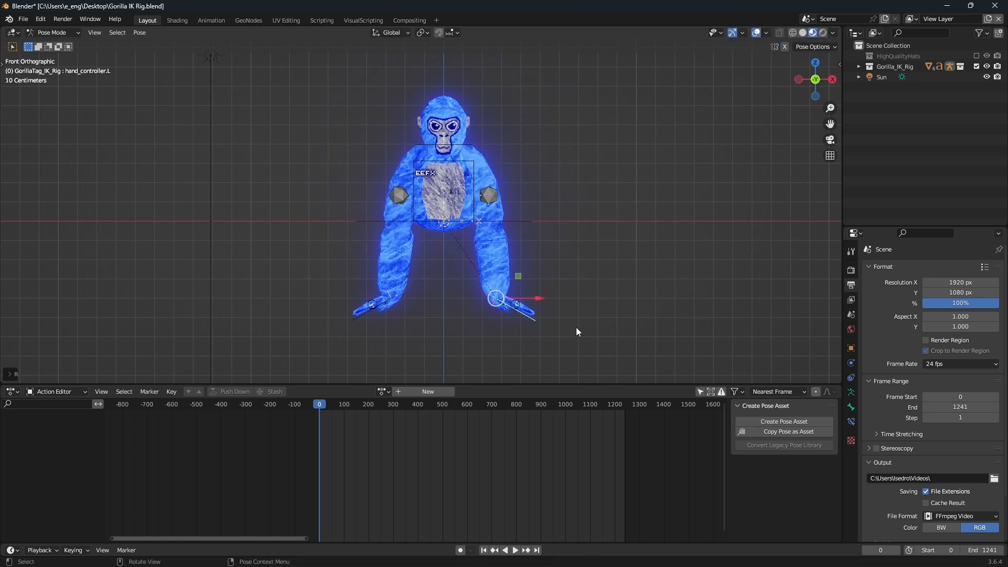
pyautogui.moveTo(565, 331); pyautogui.dragTo(564, 167, button='middle')
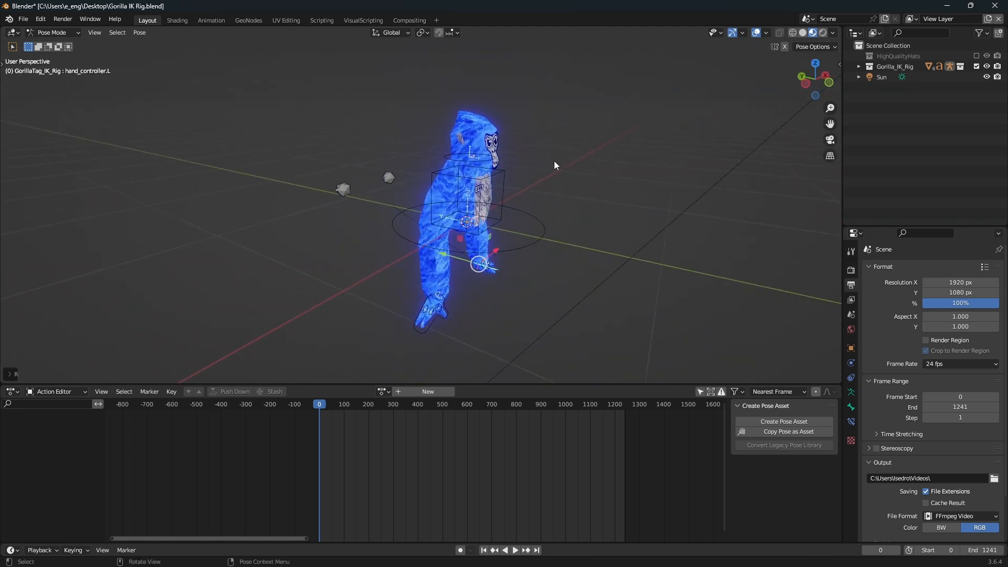
# Tilt the gorilla's head slightly by rotating the head bone in the left orthographic view.
pyautogui.click(493, 160)
pyautogui.moveTo(494, 161); pyautogui.dragTo(508, 154, button='middle')
pyautogui.click(809, 87)
pyautogui.press('r')
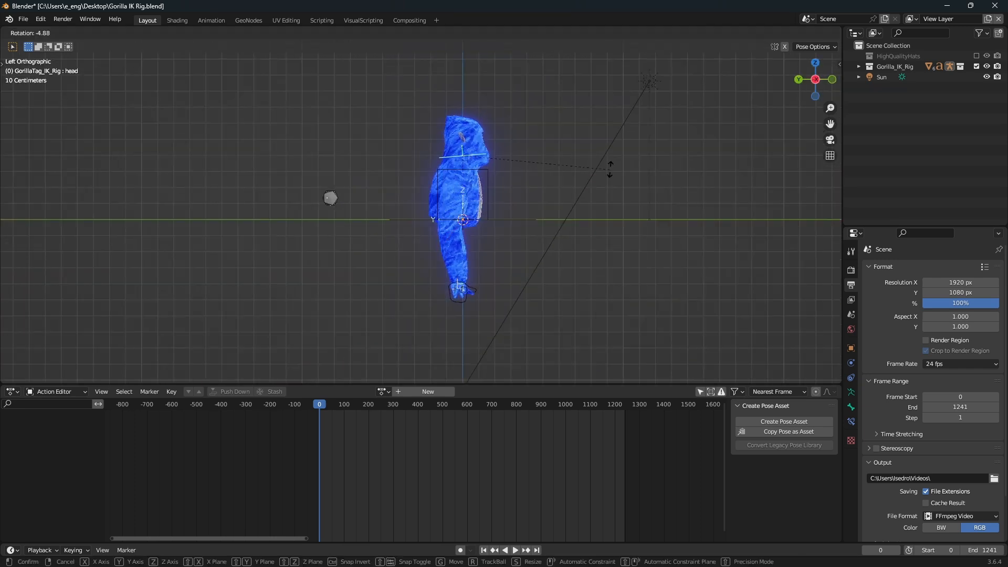
pyautogui.click(616, 147)
pyautogui.moveTo(615, 139); pyautogui.dragTo(406, 143, button='middle')
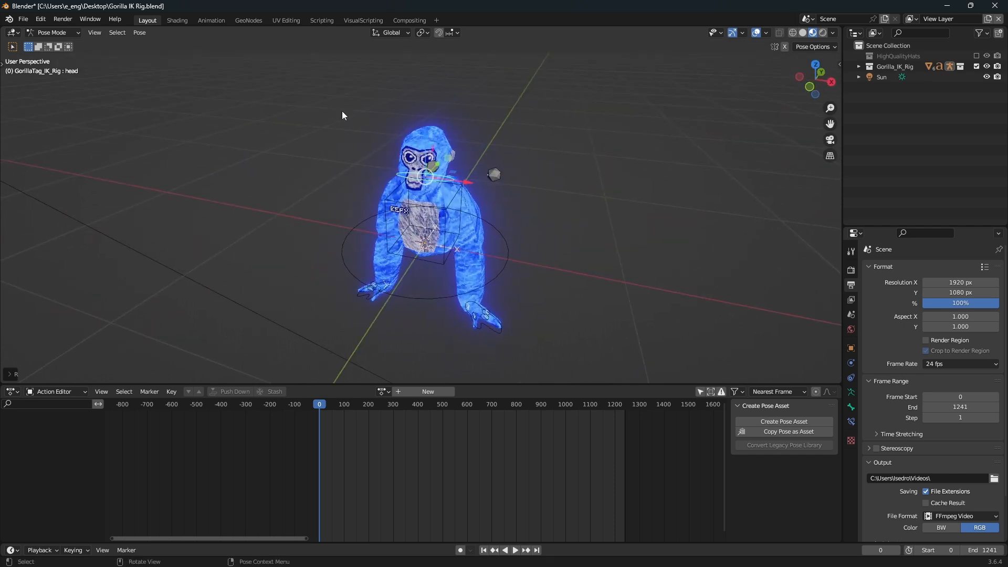
# In the Shading workspace, widen the node editor, switch to Object Mode and select the gorilla body to show its Primary_ColorFur nodes.
pyautogui.click(178, 20)
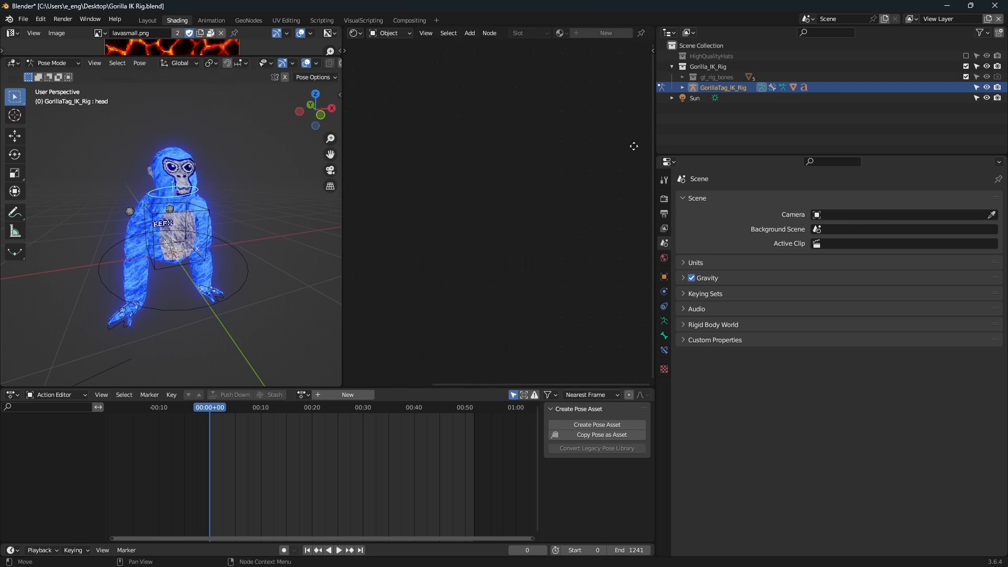
pyautogui.moveTo(343, 171); pyautogui.dragTo(187, 173)
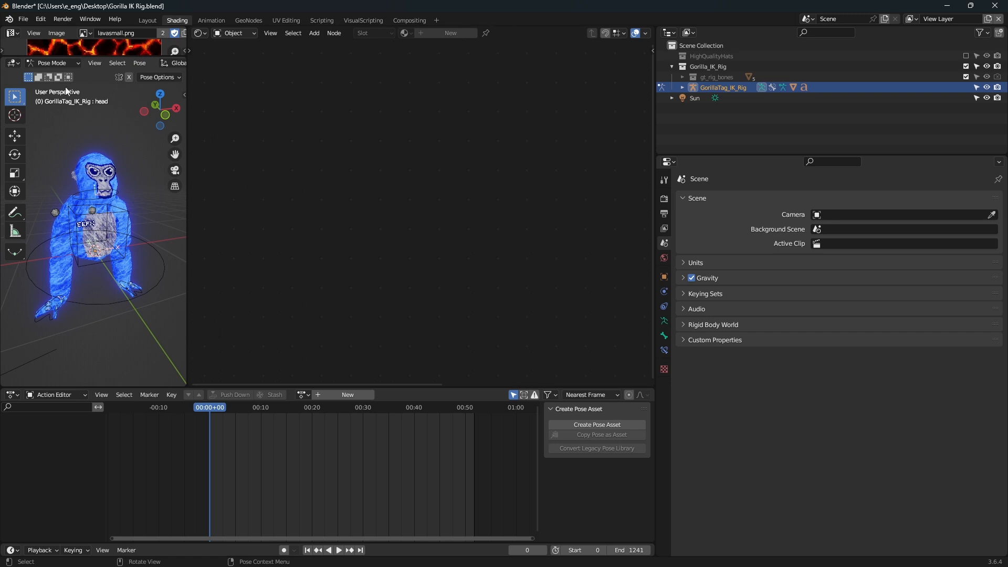
pyautogui.click(49, 63)
pyautogui.click(58, 79)
pyautogui.click(100, 169)
pyautogui.scroll(4, 555, 226)
pyautogui.moveTo(589, 261); pyautogui.dragTo(601, 225, button='middle')
pyautogui.scroll(5, 466, 229)
pyautogui.moveTo(437, 313); pyautogui.dragTo(469, 309, button='middle')
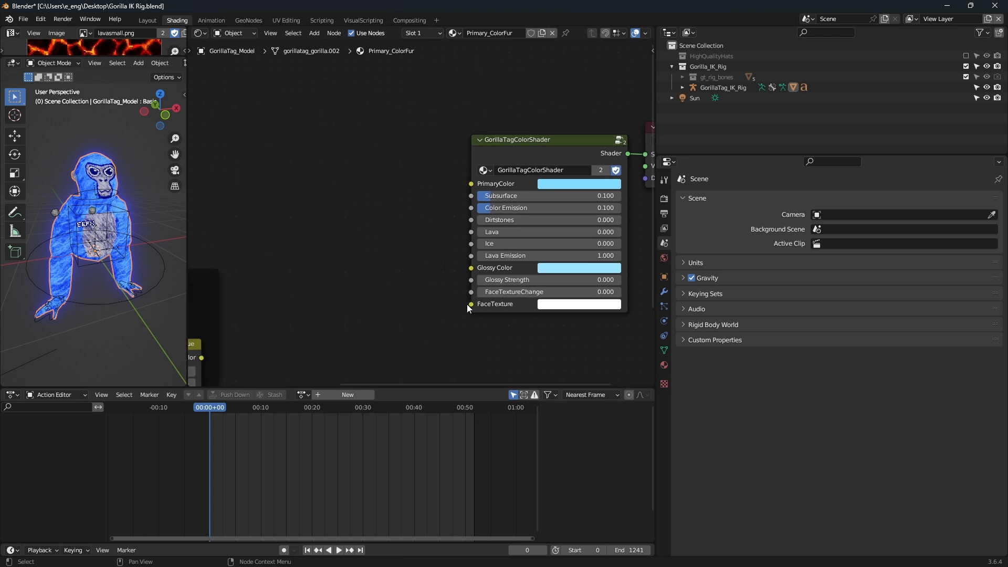
# Save the Blender file and tile the Blender window to half of the screen.
pyautogui.click(21, 20)
pyautogui.click(36, 91)
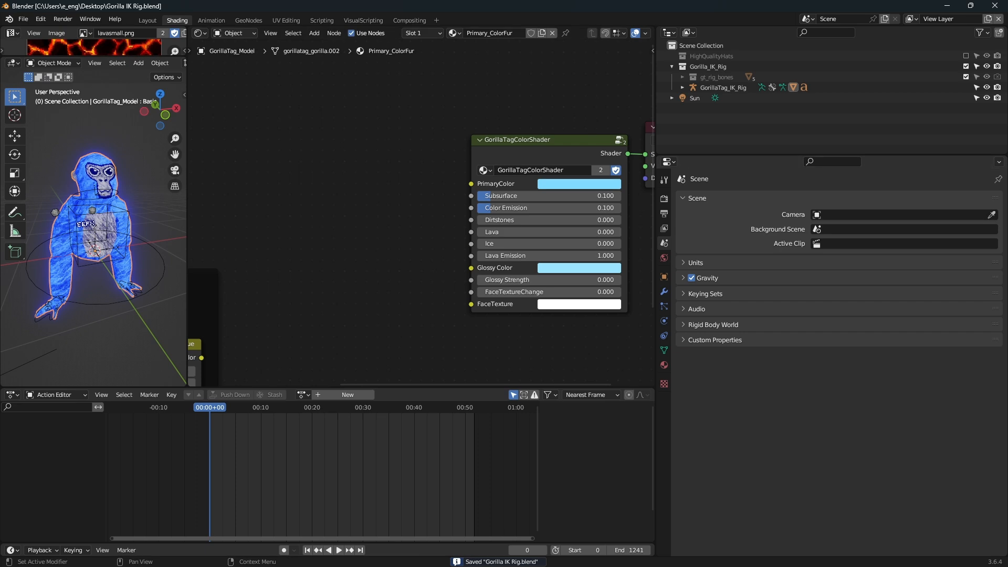
pyautogui.moveTo(766, 5); pyautogui.dragTo(1006, 158)
pyautogui.click(452, 80)
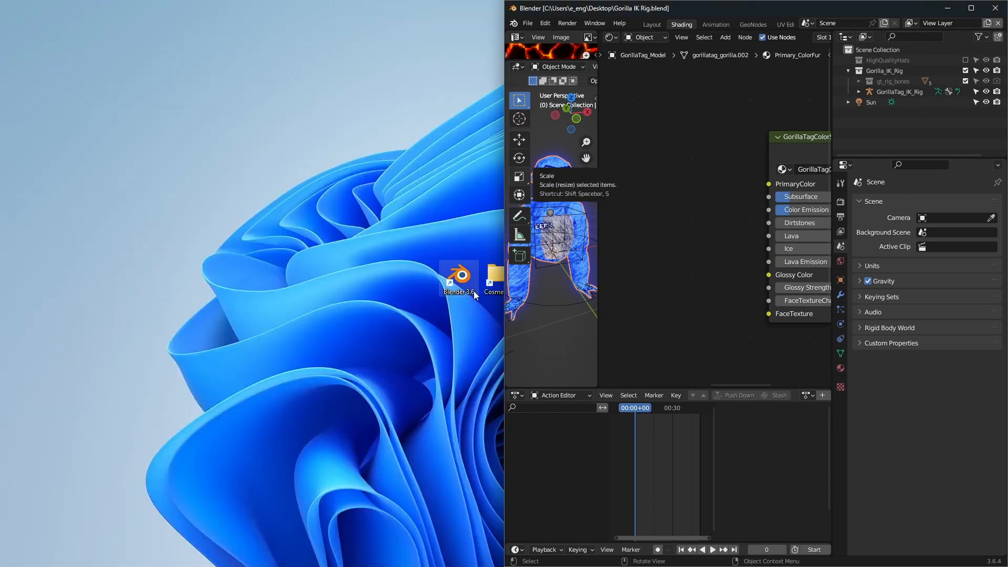
# Open the Gorilla Faces folder in File Explorer and tile its window beside Blender.
pyautogui.moveTo(604, 7); pyautogui.dragTo(759, 82)
pyautogui.moveTo(240, 221); pyautogui.dragTo(339, 315)
pyautogui.moveTo(722, 86); pyautogui.dragTo(427, 37)
pyautogui.click(437, 118)
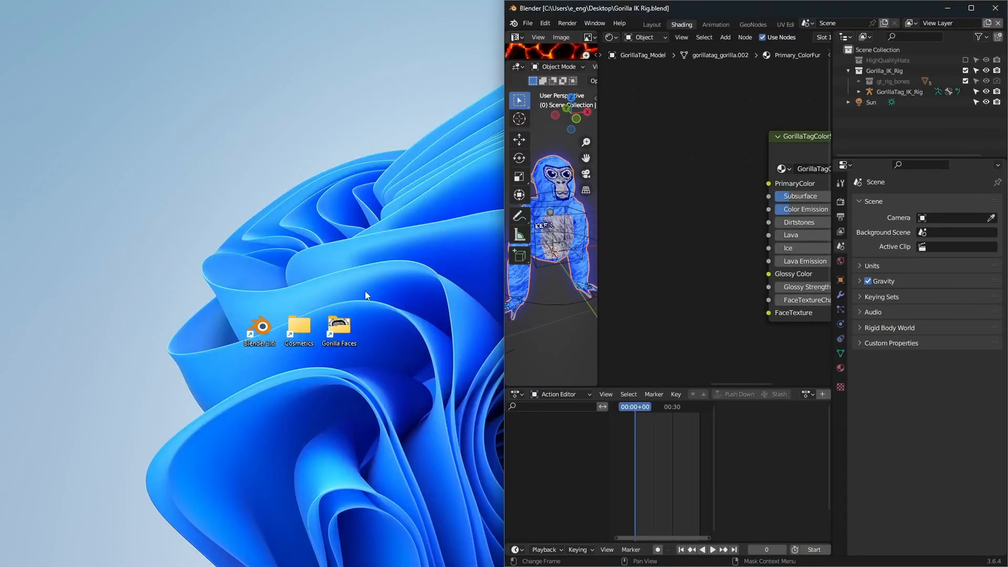
pyautogui.moveTo(252, 250); pyautogui.dragTo(1, 274)
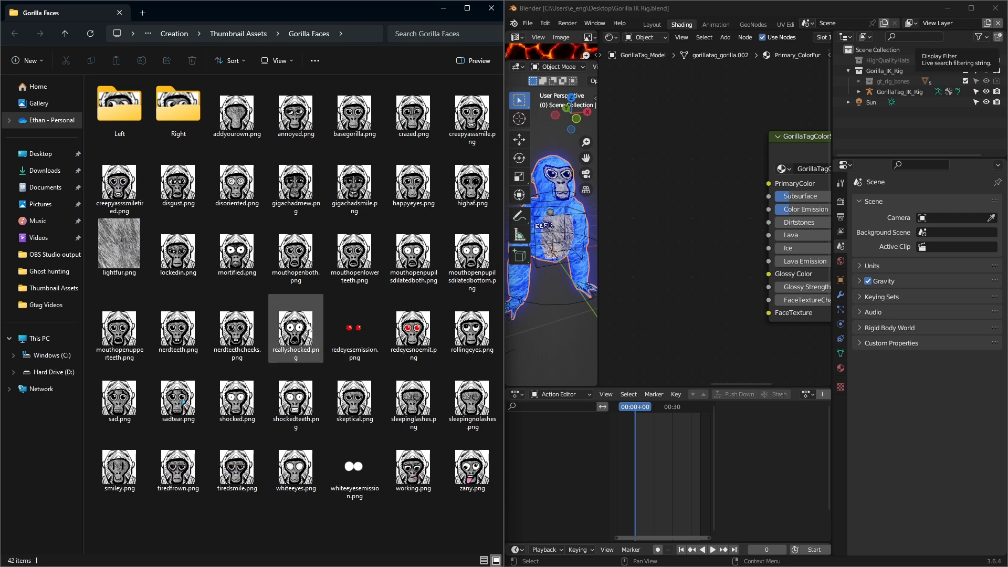
# Add mouthopenpupilsdilatedboth.png as an image texture node and connect its Color output to the shader group's FaceTexture input.
pyautogui.moveTo(715, 264); pyautogui.dragTo(697, 239, button='middle')
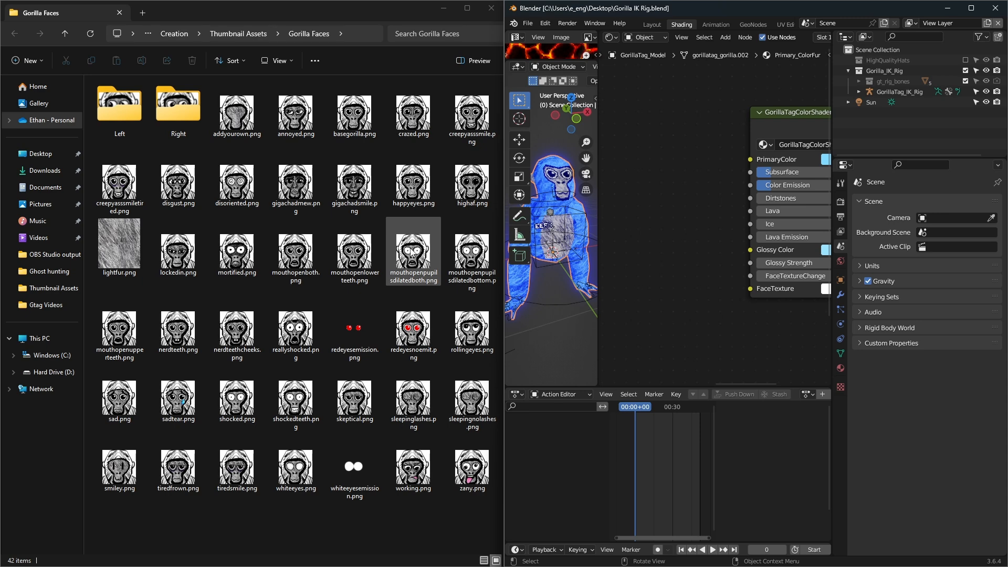
pyautogui.moveTo(412, 252); pyautogui.dragTo(645, 263)
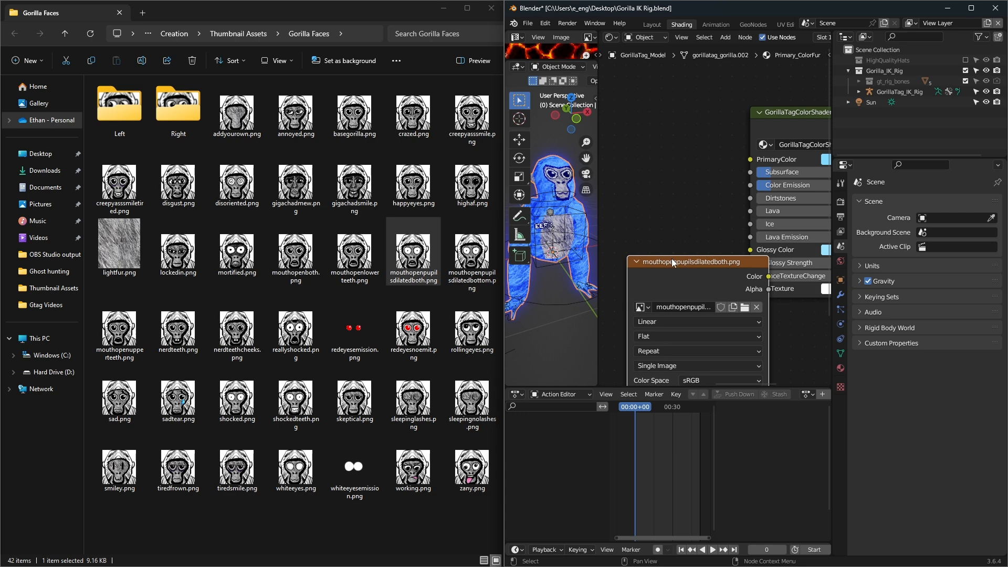
pyautogui.moveTo(743, 265); pyautogui.dragTo(751, 289)
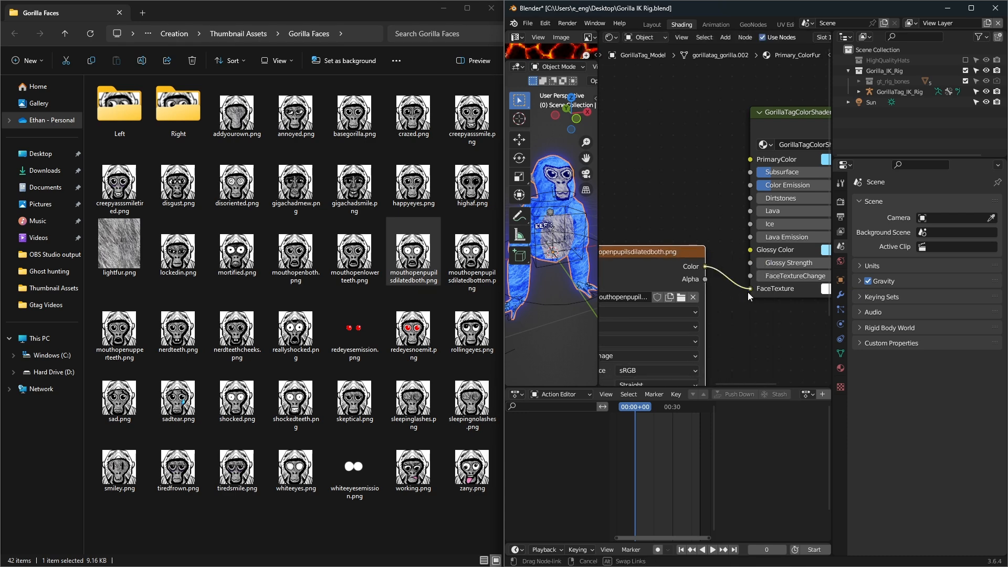
pyautogui.moveTo(745, 308); pyautogui.dragTo(722, 279, button='middle')
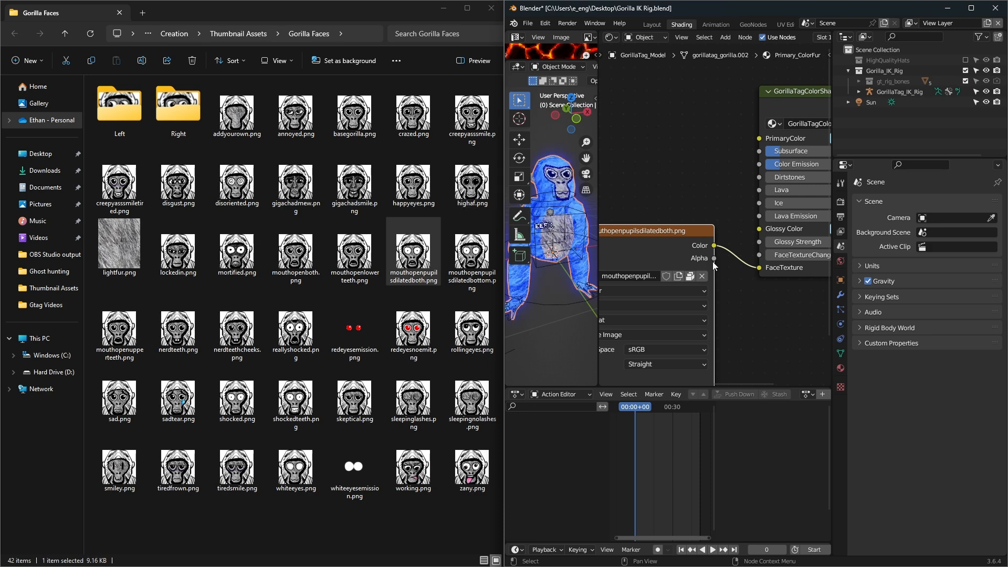
pyautogui.moveTo(760, 269); pyautogui.dragTo(808, 249, button='middle')
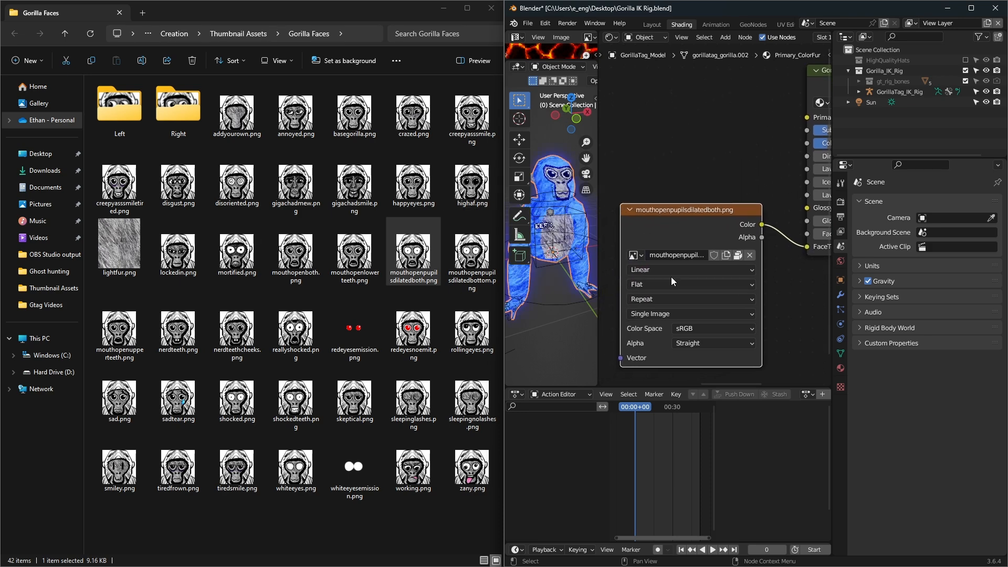
# Set the face image's interpolation to Closest and the GorillaTagColorShader's FaceTextureChange value to 1.000.
pyautogui.click(663, 270)
pyautogui.click(663, 296)
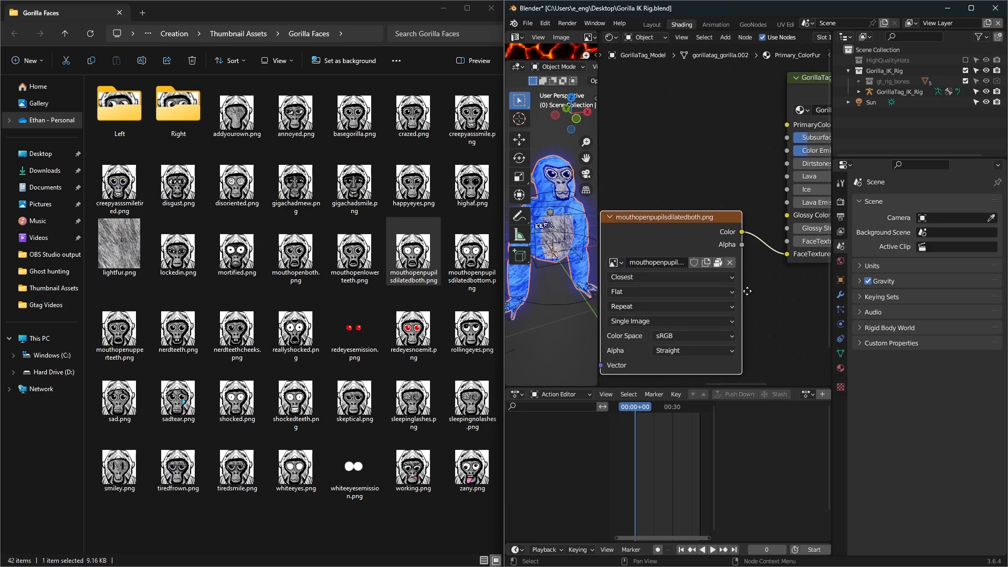
pyautogui.moveTo(768, 282); pyautogui.dragTo(664, 301, button='middle')
pyautogui.moveTo(733, 261); pyautogui.dragTo(630, 284, button='middle')
pyautogui.moveTo(646, 276); pyautogui.dragTo(746, 275)
pyautogui.moveTo(670, 306); pyautogui.dragTo(838, 262, button='middle')
# Compare Linear with Closest interpolation on a close view of the gorilla's face, ending on Closest.
pyautogui.click(614, 268)
pyautogui.click(621, 280)
pyautogui.scroll(10, 545, 190)
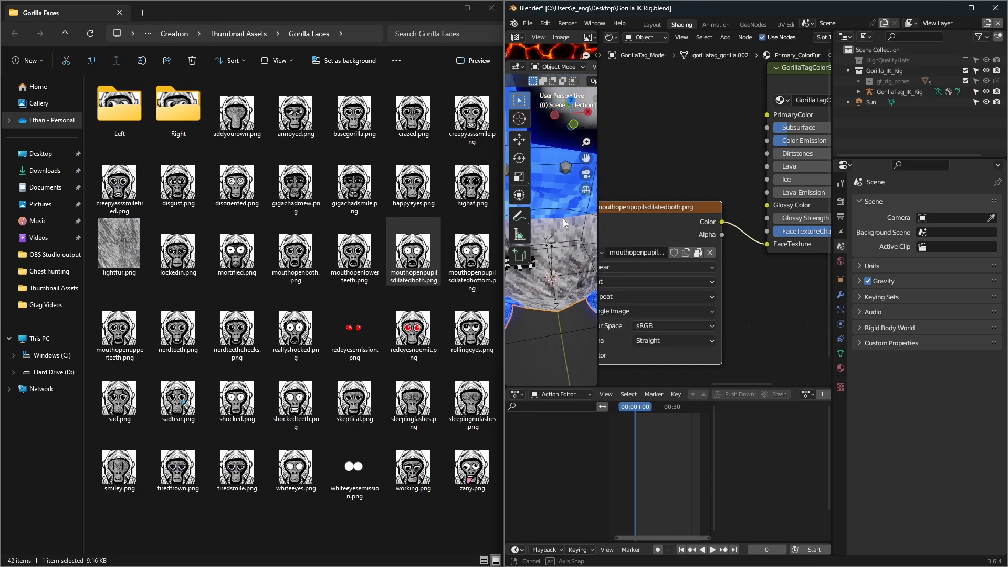
pyautogui.scroll(-2, 560, 227)
pyautogui.click(614, 268)
pyautogui.click(620, 293)
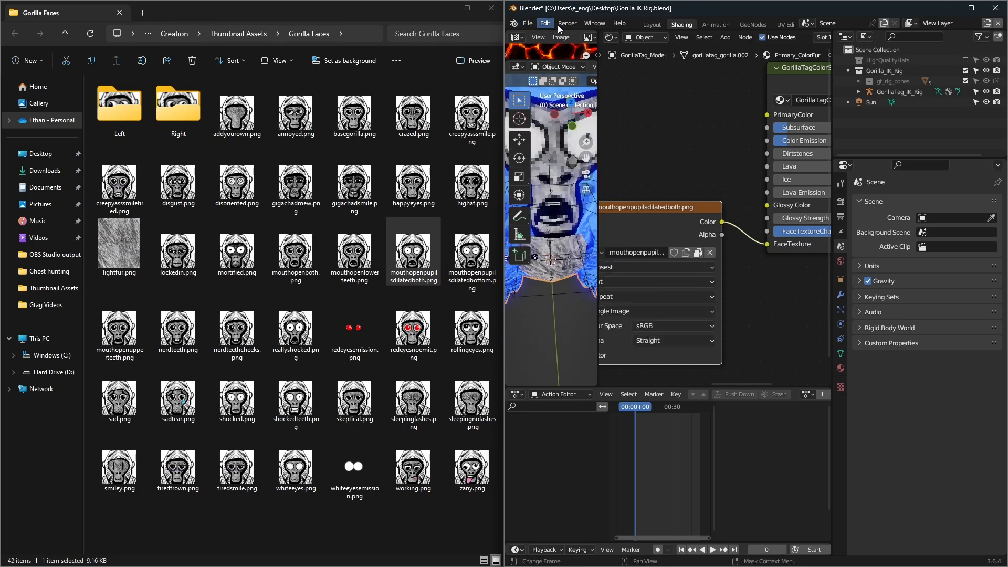
# Inspect the gorilla's new face in the Layout workspace and save the file.
pyautogui.click(652, 25)
pyautogui.scroll(6, 751, 175)
pyautogui.moveTo(799, 163); pyautogui.dragTo(847, 171, button='middle')
pyautogui.moveTo(809, 278); pyautogui.dragTo(782, 279, button='middle')
pyautogui.scroll(-3, 781, 279)
pyautogui.moveTo(880, 236); pyautogui.dragTo(845, 226, button='middle')
pyautogui.click(528, 23)
pyautogui.click(541, 93)
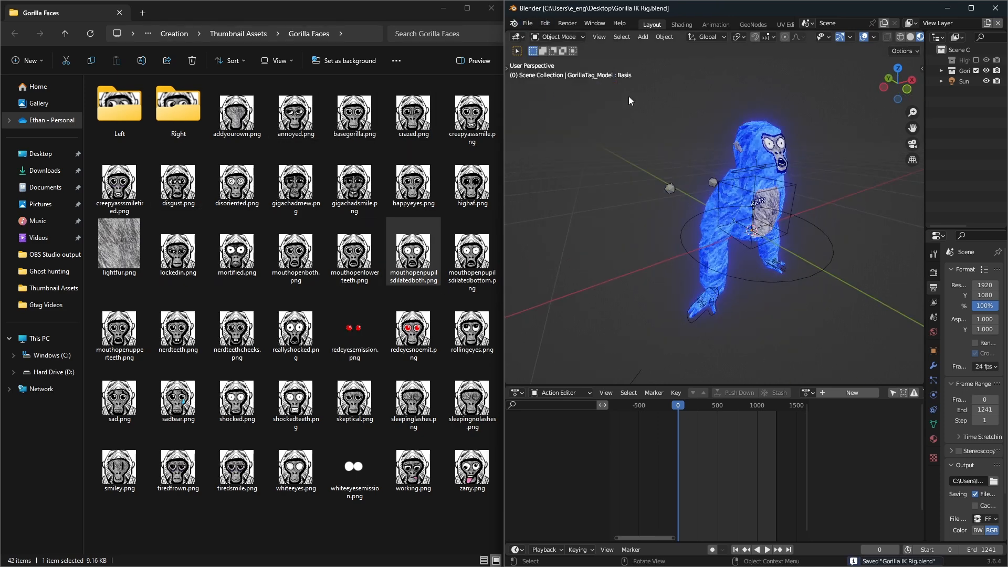
# Return to the Shading workspace and adjust the division between the 3D viewport and the node editor.
pyautogui.click(682, 25)
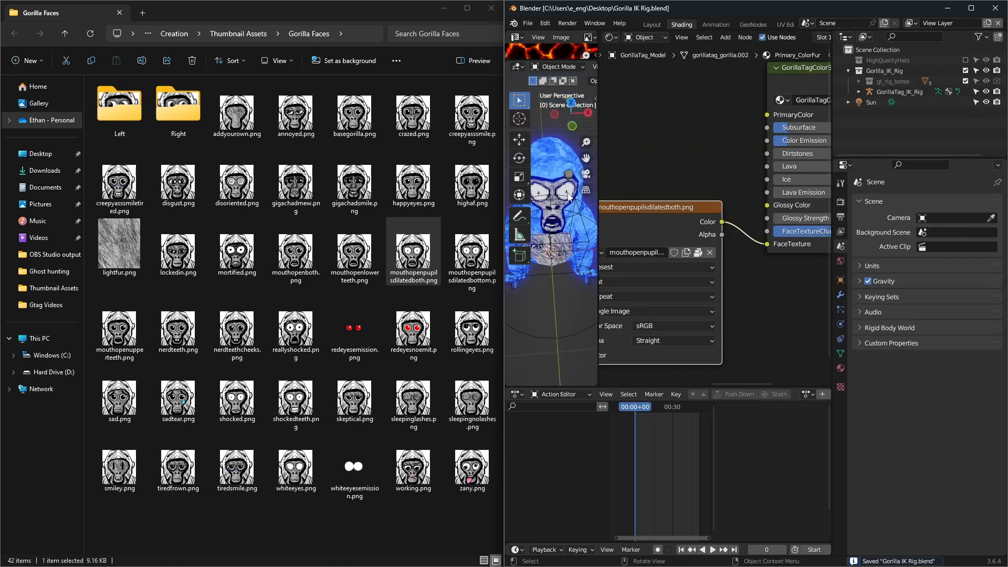
pyautogui.click(971, 8)
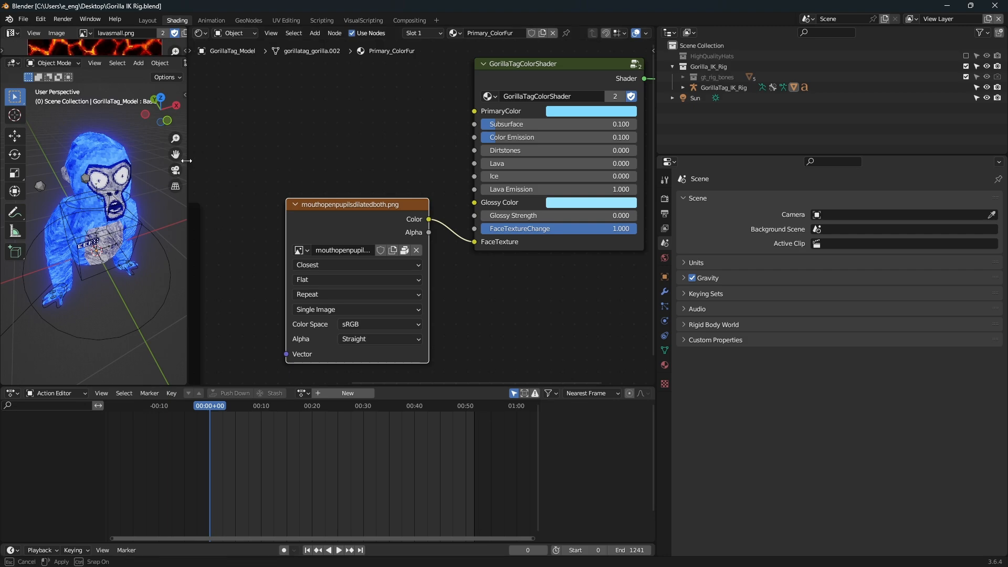
pyautogui.moveTo(187, 160); pyautogui.dragTo(232, 153)
pyautogui.moveTo(346, 202); pyautogui.dragTo(342, 196)
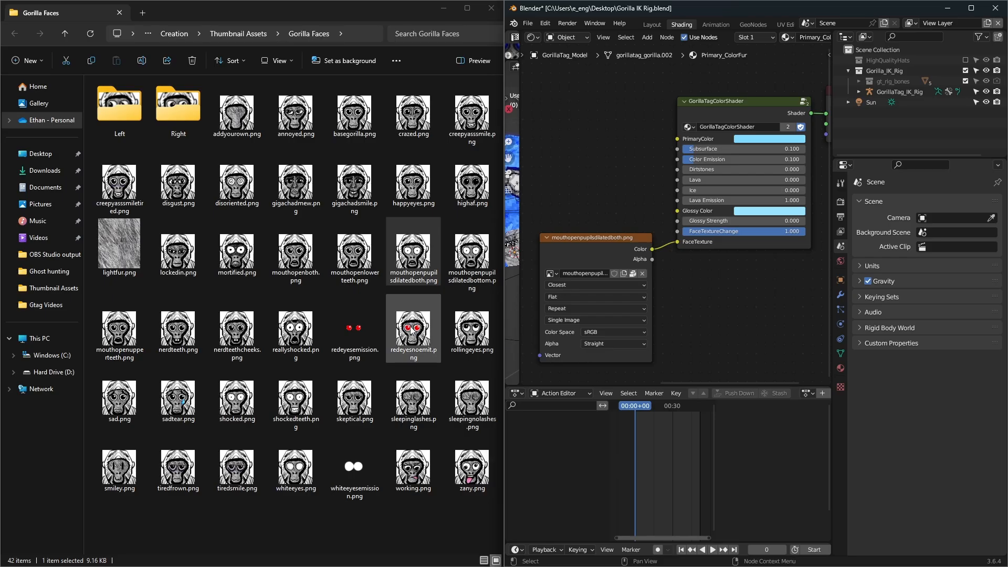
# Try redeyesnoemit.png as the image connected to the FaceTexture input and view the face in the Layout workspace.
pyautogui.moveTo(412, 331); pyautogui.dragTo(635, 165)
pyautogui.click(639, 151)
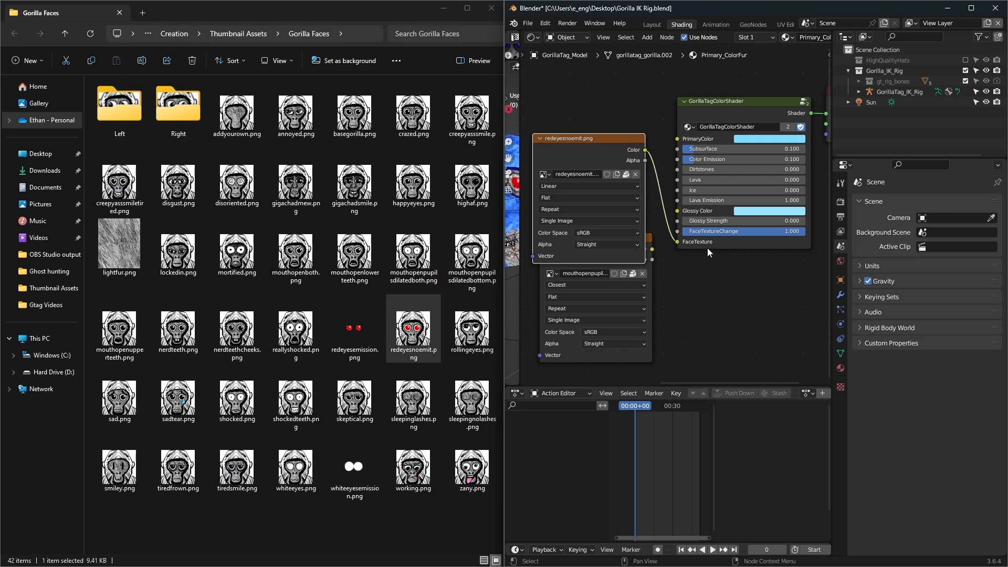
pyautogui.click(651, 24)
pyautogui.moveTo(776, 197); pyautogui.dragTo(670, 111, button='middle')
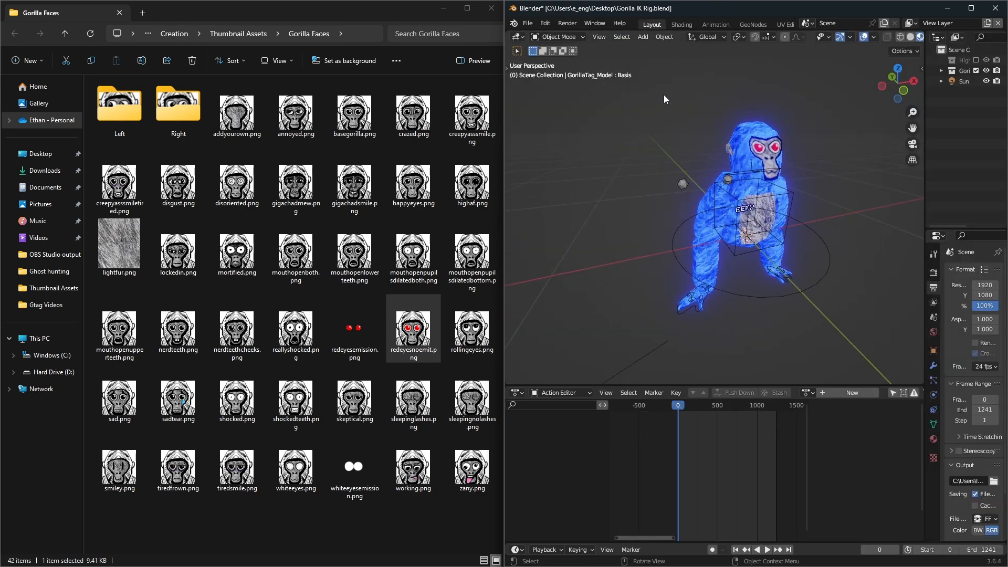
# Set the redeyesnoemit.png node's interpolation to Closest and check the red-eyed face in the Layout workspace.
pyautogui.click(689, 27)
pyautogui.click(588, 187)
pyautogui.click(577, 203)
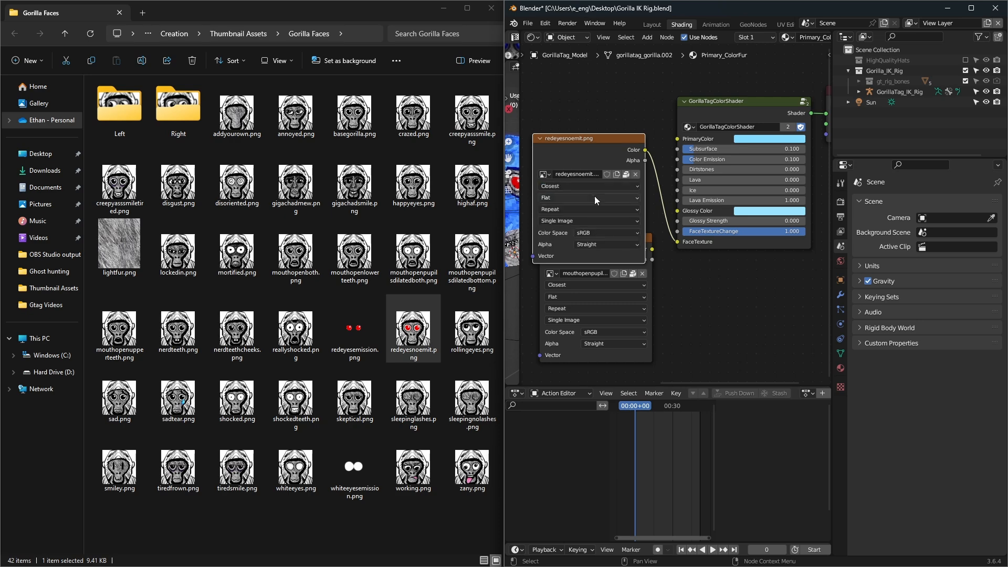
pyautogui.click(652, 24)
pyautogui.moveTo(692, 213); pyautogui.dragTo(779, 193, button='middle')
# Reconnect mouthopenpupilsdilatedboth.png to the FaceTexture input and delete the redeyesnoemit.png node.
pyautogui.click(677, 25)
pyautogui.moveTo(653, 250); pyautogui.dragTo(678, 242)
pyautogui.click(618, 135)
pyautogui.press('x')
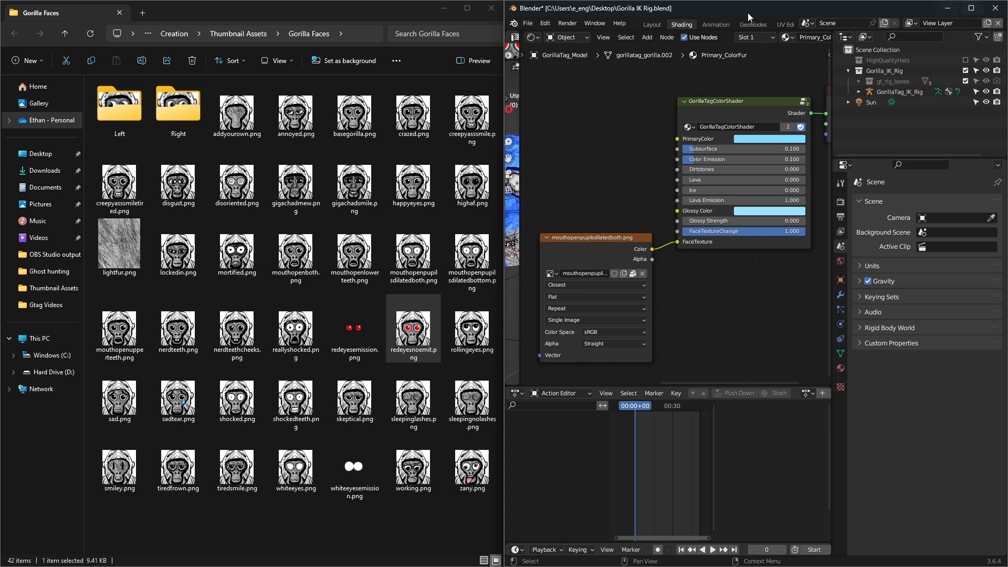
# Save the file and return to the Layout workspace in a maximized Blender window.
pyautogui.click(527, 23)
pyautogui.click(544, 92)
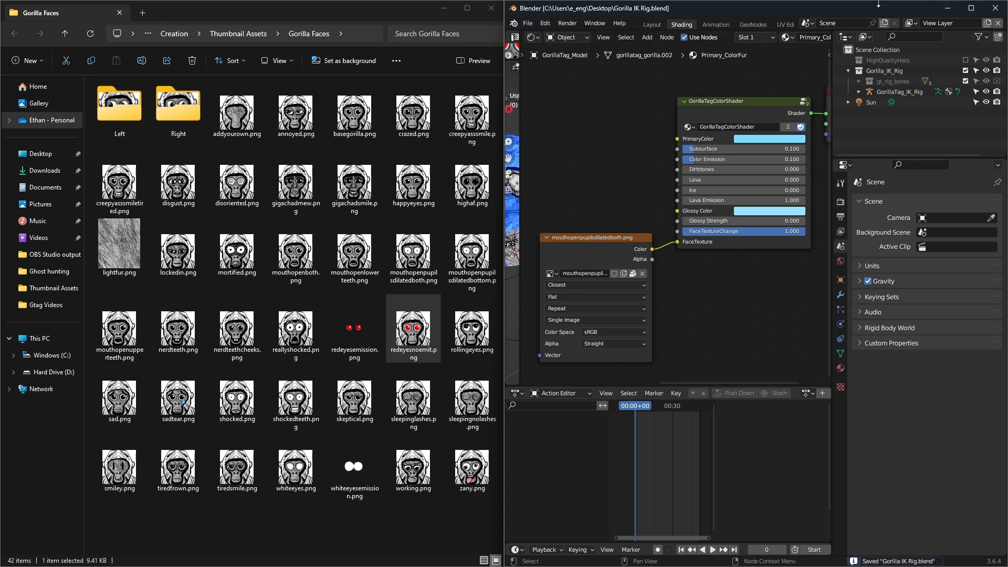
pyautogui.click(971, 7)
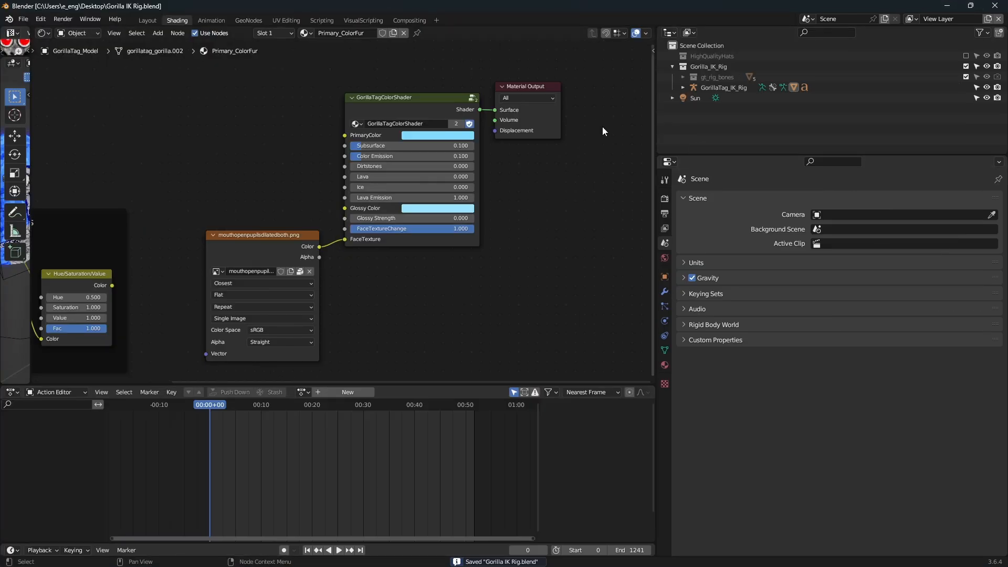
pyautogui.click(150, 20)
pyautogui.scroll(-3, 579, 218)
pyautogui.moveTo(580, 219); pyautogui.dragTo(614, 212, button='middle')
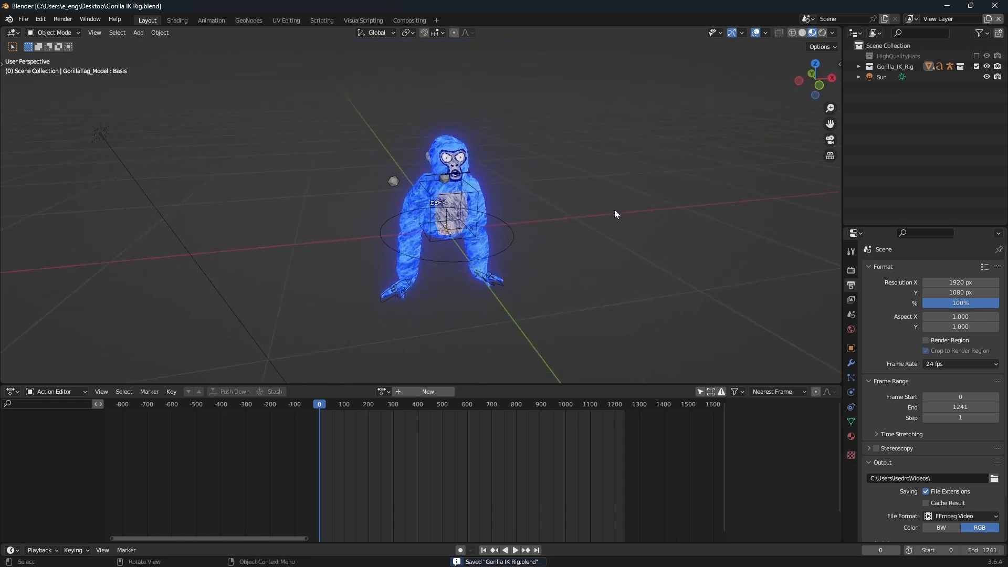
# Add a camera to the scene and switch the viewport to rendered shading.
pyautogui.click(138, 32)
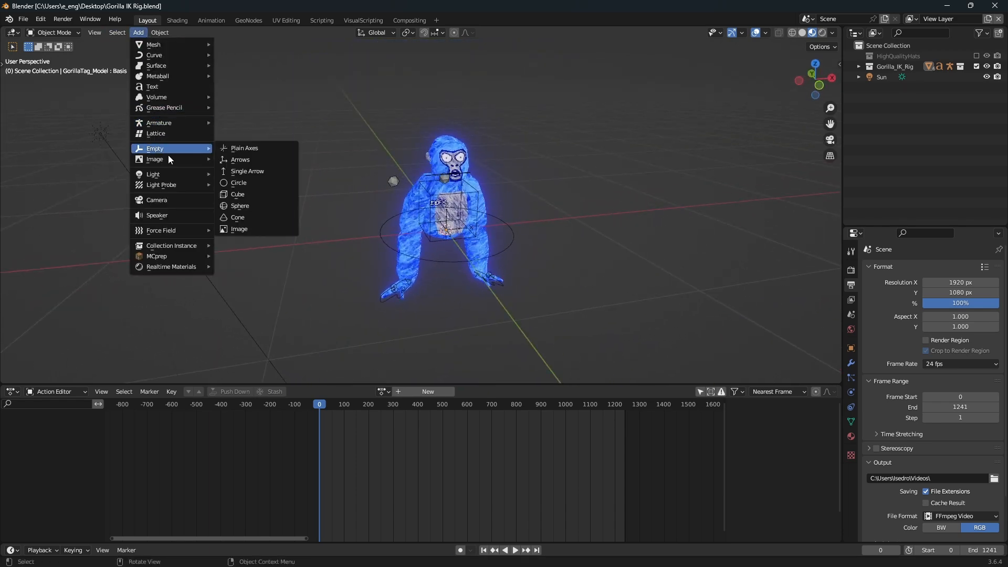
pyautogui.click(202, 200)
pyautogui.moveTo(299, 205); pyautogui.dragTo(398, 193, button='middle')
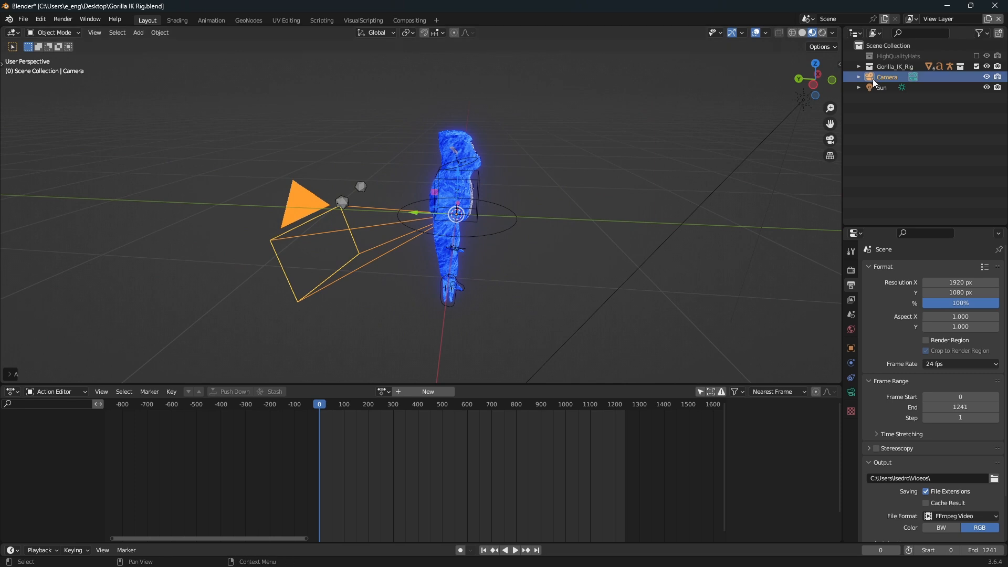
pyautogui.moveTo(686, 139)
pyautogui.mouseDown(button='middle')
pyautogui.moveTo(712, 131)
pyautogui.moveTo(742, 96)
pyautogui.mouseUp(button='middle')
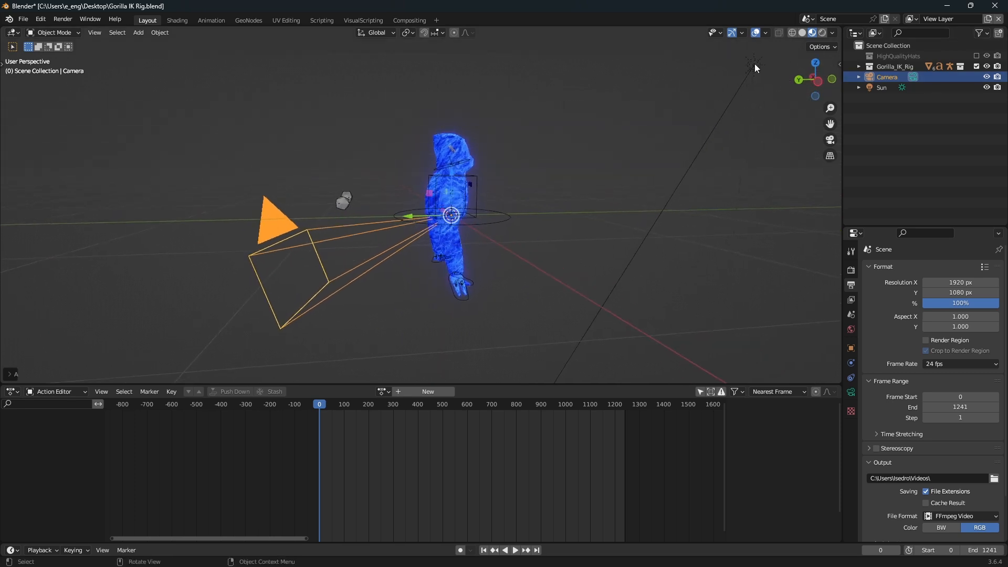
pyautogui.click(822, 32)
pyautogui.moveTo(587, 162); pyautogui.dragTo(362, 247, button='middle')
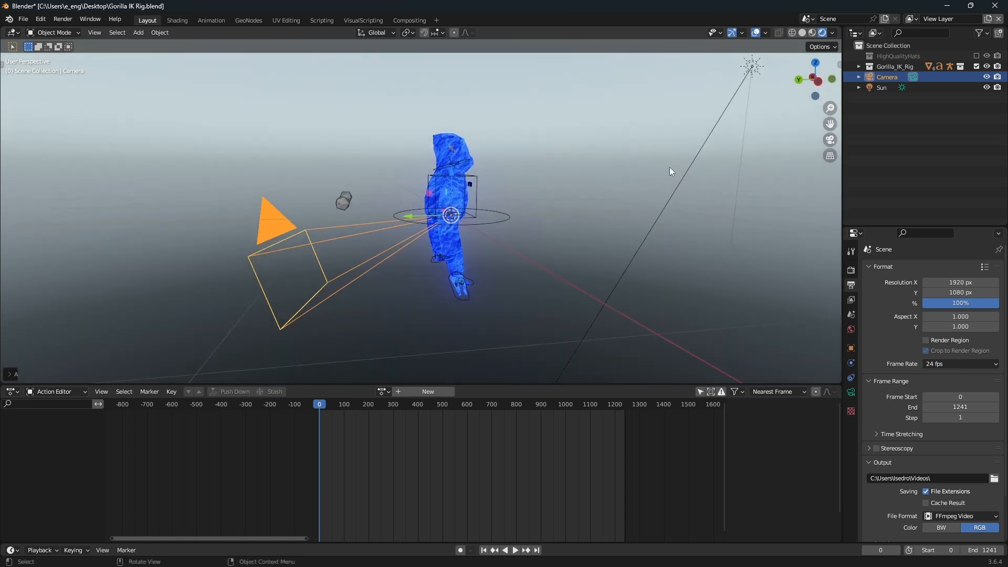
# Reselect the existing camera in the viewport.
pyautogui.click(138, 32)
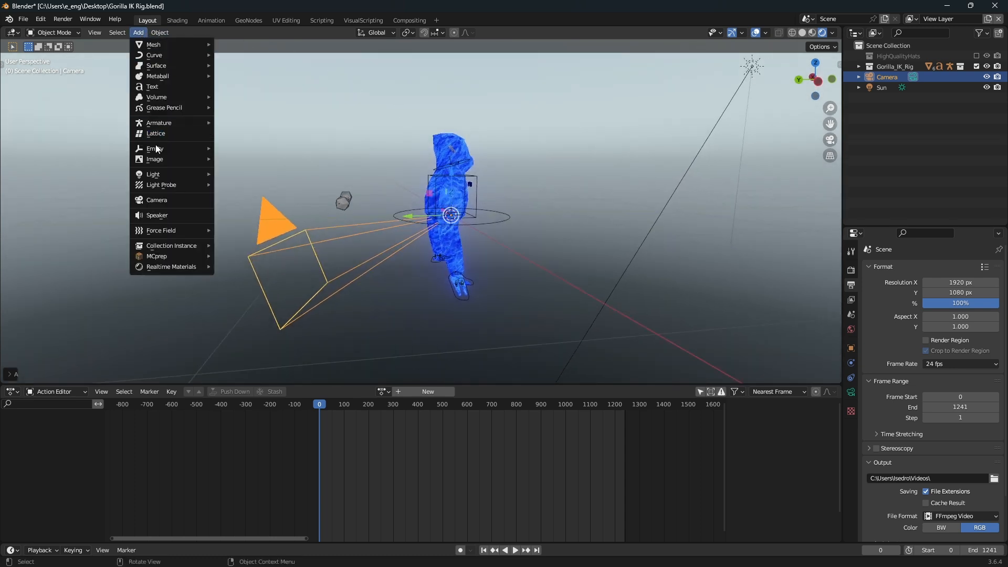
pyautogui.click(178, 200)
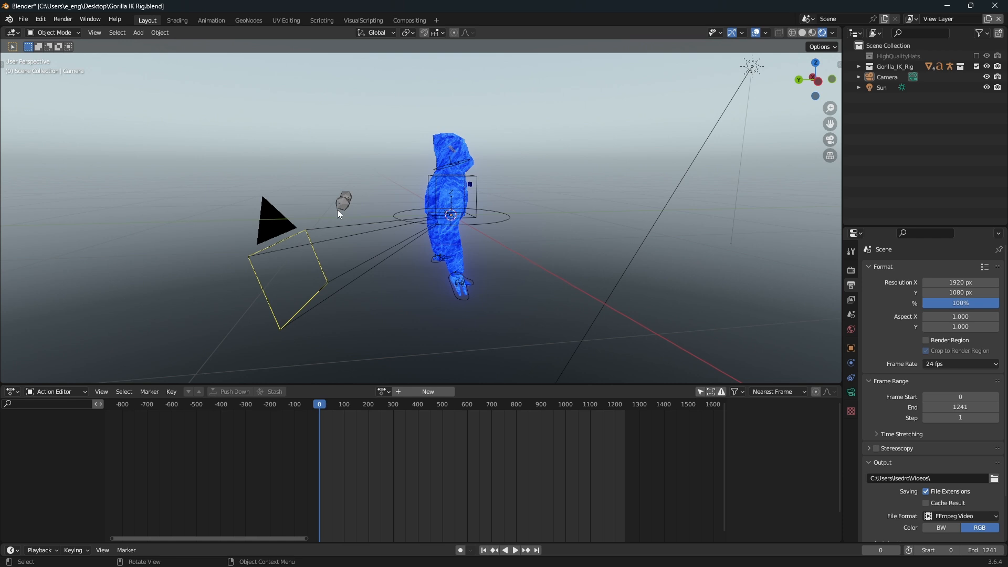
pyautogui.click(296, 237)
pyautogui.moveTo(654, 155); pyautogui.dragTo(761, 116, button='middle')
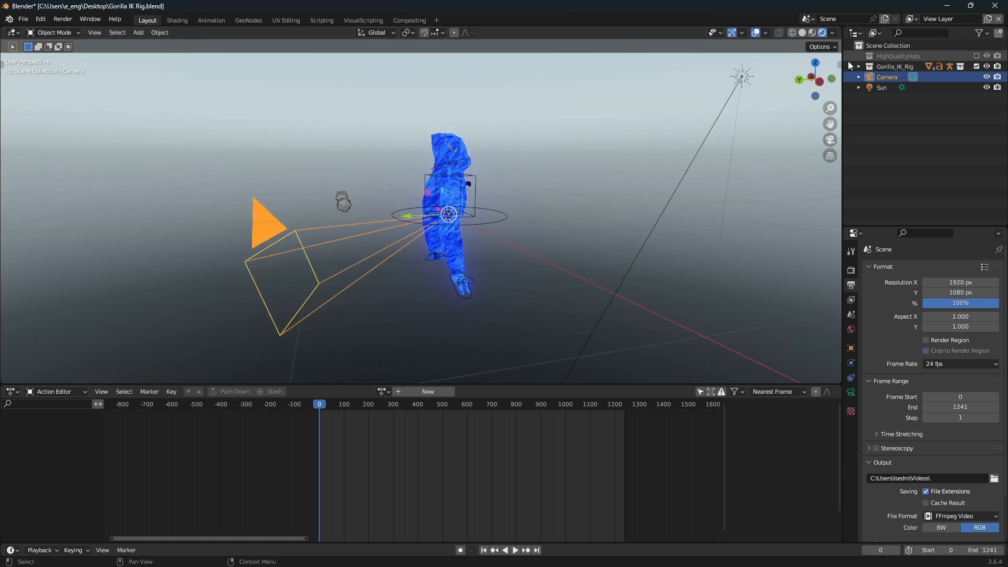
# Reset the camera's X, Y and Z rotation to 0°.
pyautogui.click(840, 65)
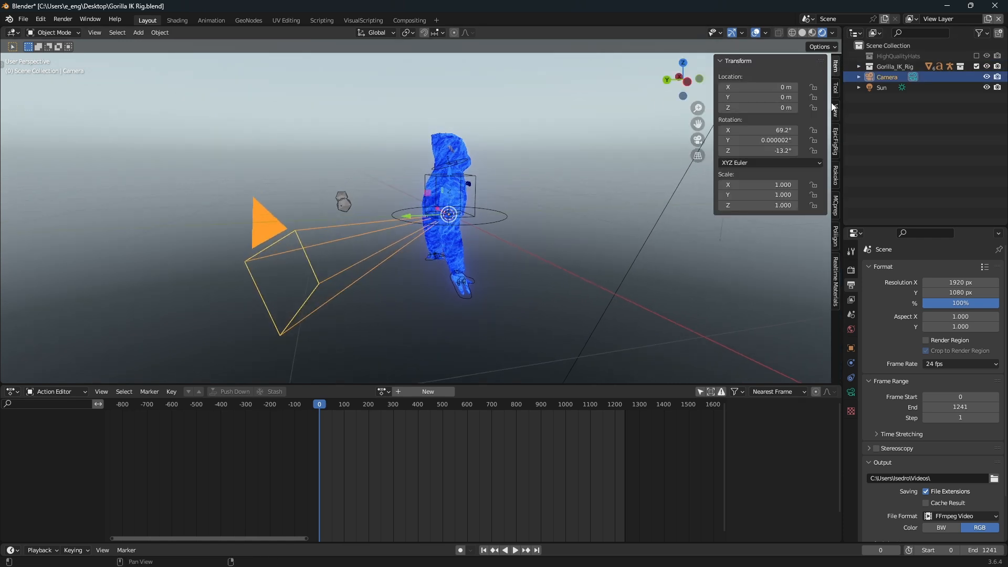
pyautogui.click(761, 130)
pyautogui.write('0')
pyautogui.press('Tab')
pyautogui.write('0')
pyautogui.press('Tab')
pyautogui.write('0')
pyautogui.press('Return')
# Rotate the camera 90° about the global X axis.
pyautogui.moveTo(644, 122); pyautogui.dragTo(597, 130, button='middle')
pyautogui.press('r')
pyautogui.press('x')
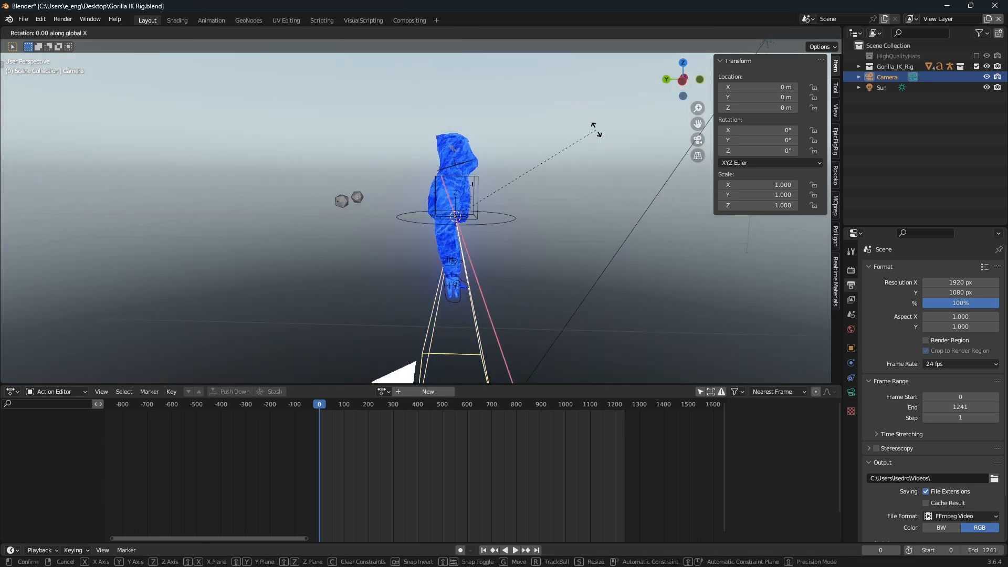
pyautogui.write('90')
pyautogui.press('Return')
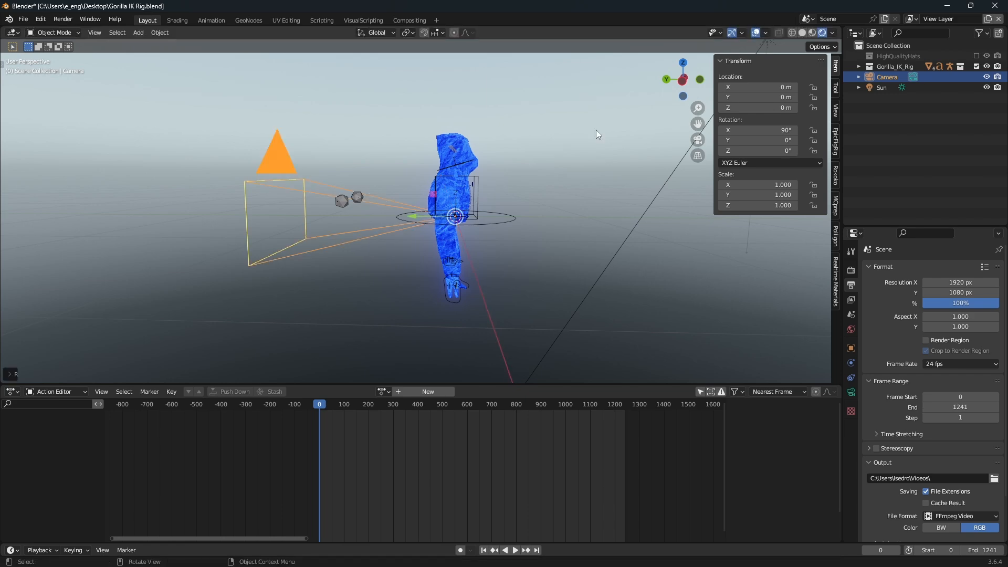
# From an orthographic side view, move the camera in front of the gorilla to about Y -1.78 m, Z 0.50 m.
pyautogui.moveTo(597, 128)
pyautogui.mouseDown(button='middle')
pyautogui.moveTo(500, 156)
pyautogui.moveTo(468, 150)
pyautogui.moveTo(593, 135)
pyautogui.mouseUp(button='middle')
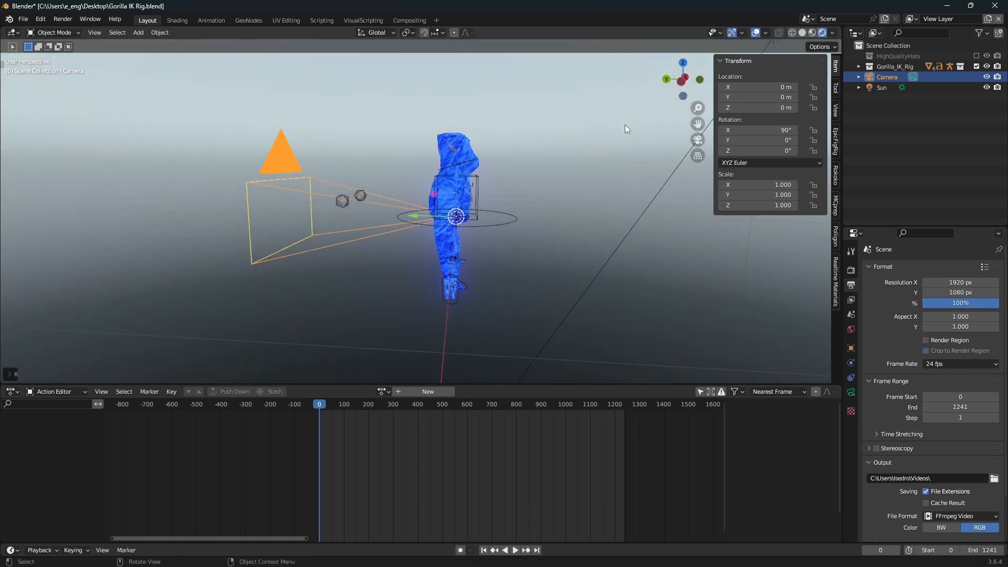
pyautogui.click(684, 82)
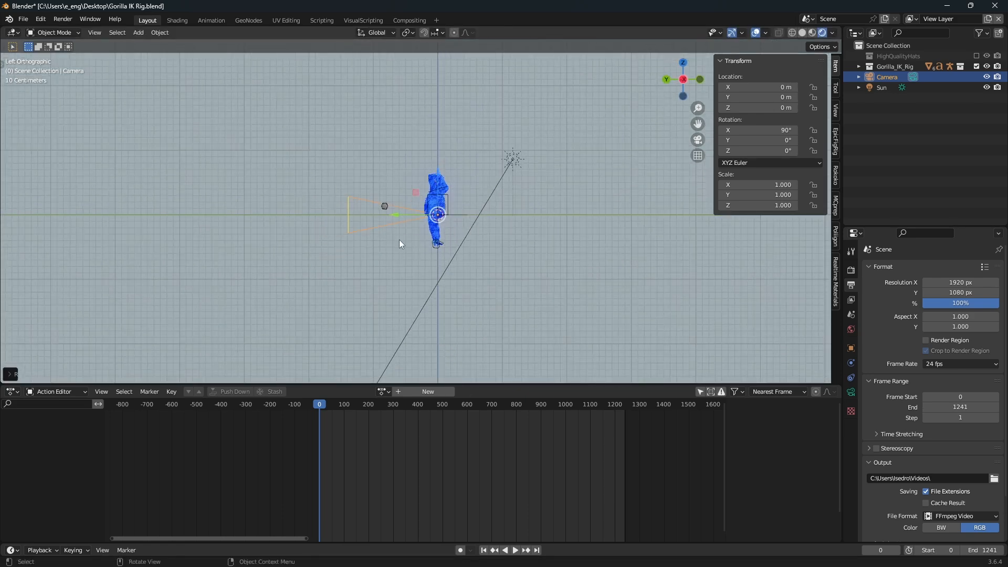
pyautogui.press('g')
pyautogui.click(511, 166)
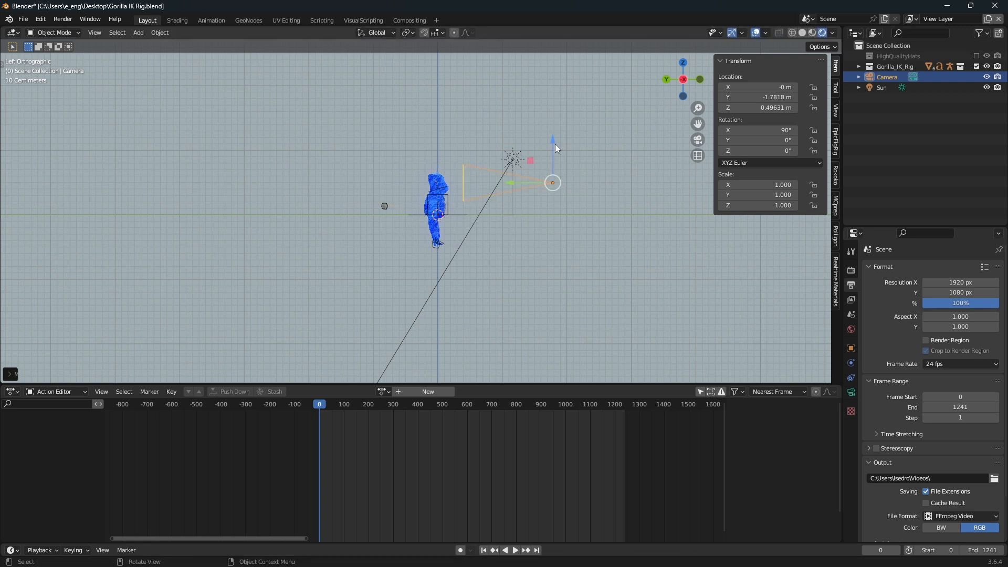
# Looking through the camera, move it closer along Y to about -1.33 m and raise it to about Z 0.59 m.
pyautogui.click(698, 139)
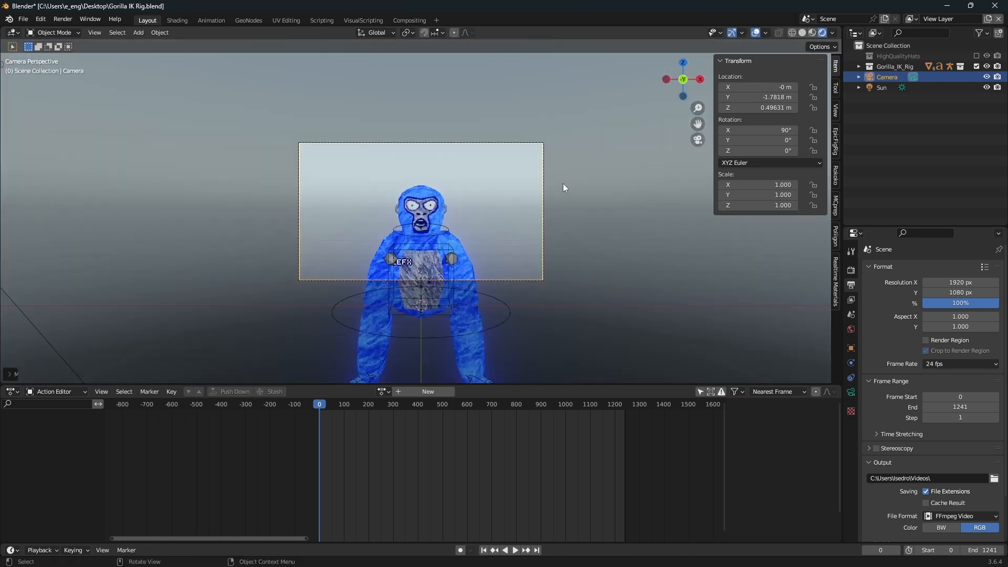
pyautogui.press('g')
pyautogui.press('y')
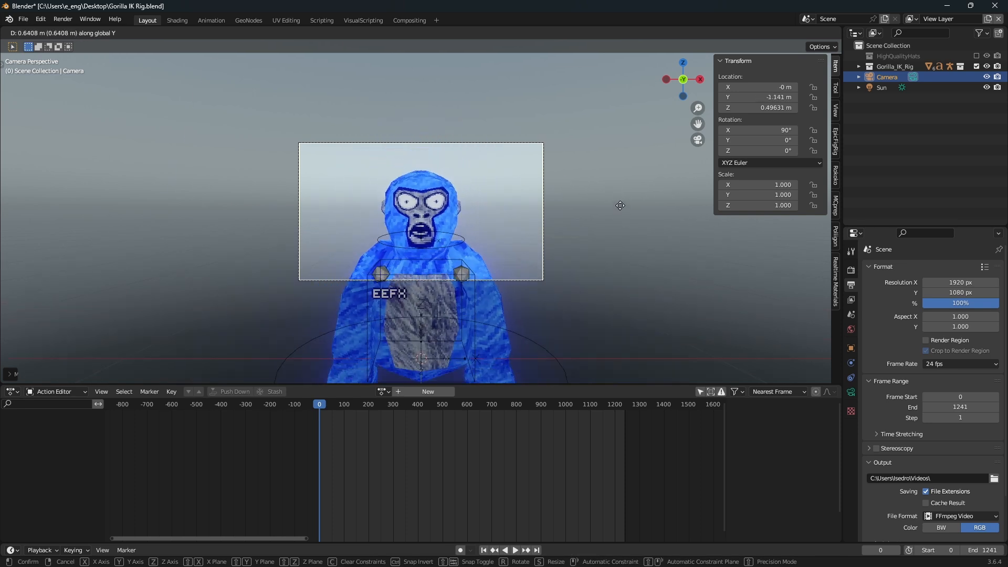
pyautogui.press('z')
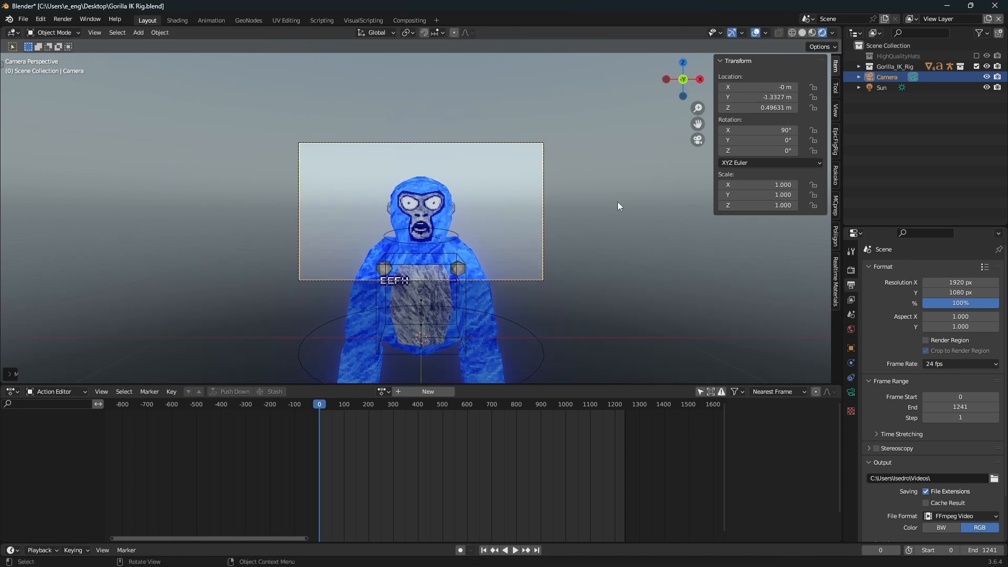
pyautogui.click(619, 197)
# Reposition the camera from the side to about Y -1.71 m, Z 0.54 m and check the framing through the camera.
pyautogui.moveTo(619, 196); pyautogui.dragTo(739, 196, button='middle')
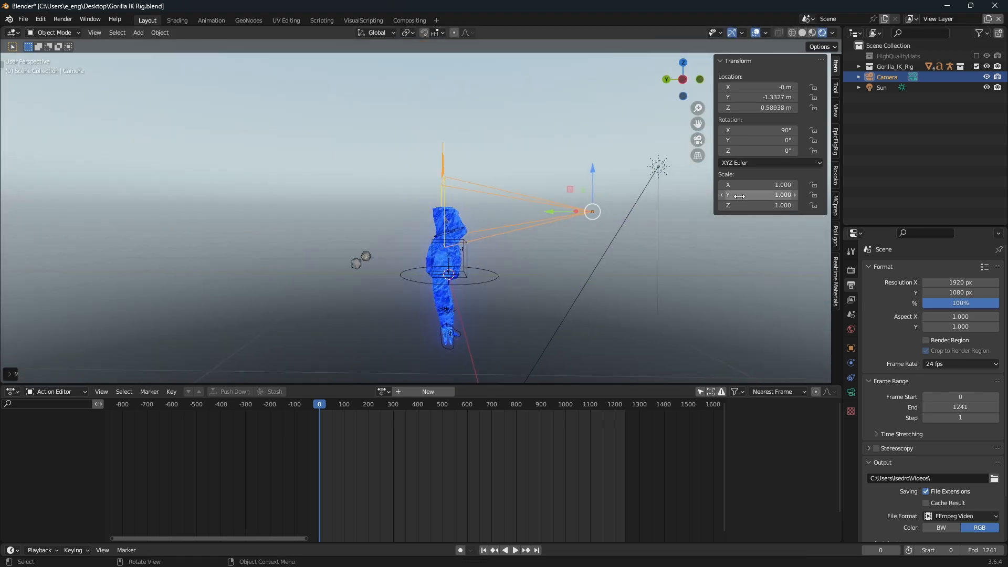
pyautogui.click(684, 80)
pyautogui.press('g')
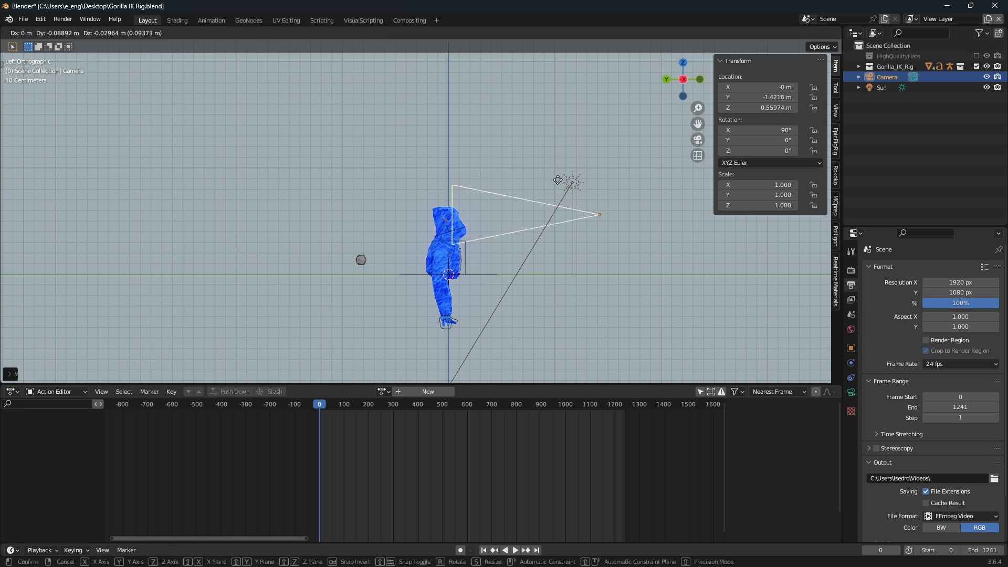
pyautogui.click(682, 143)
pyautogui.click(698, 140)
pyautogui.click(516, 200)
pyautogui.scroll(3, 512, 198)
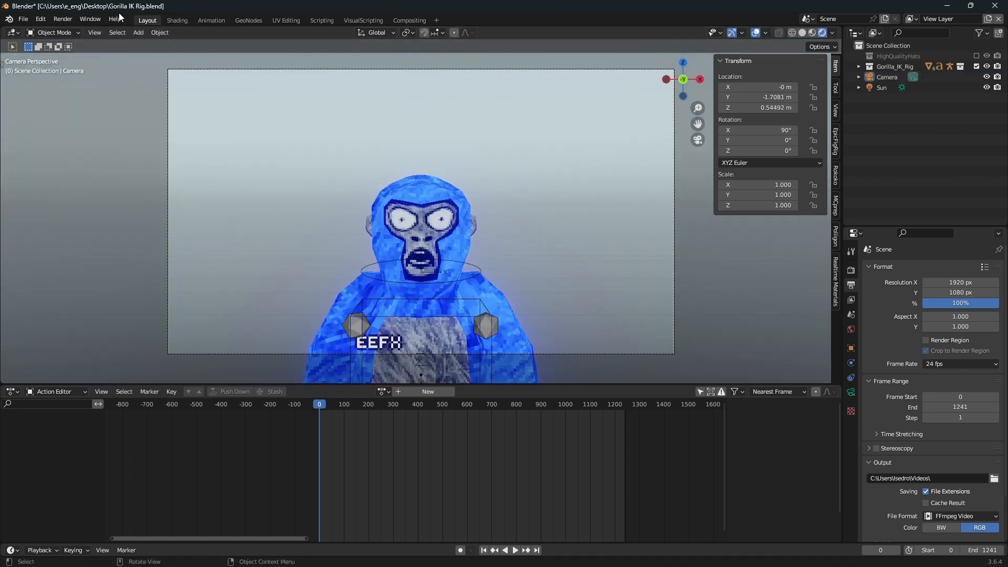
# Save the Gorilla IK Rig file and move the Blender window out of the way to reach the desktop.
pyautogui.click(23, 19)
pyautogui.click(52, 68)
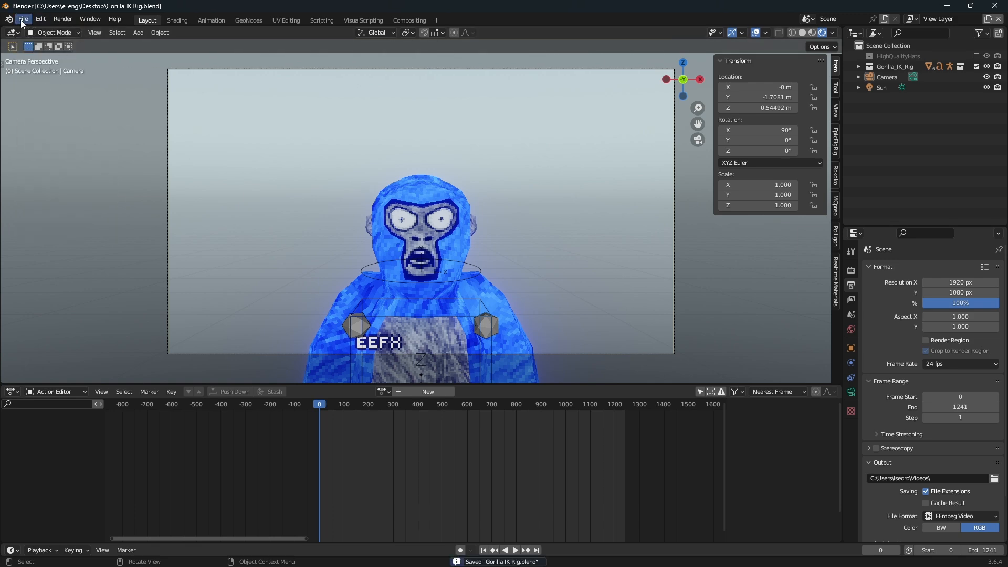
pyautogui.moveTo(579, 7); pyautogui.dragTo(876, 229)
pyautogui.click(442, 8)
pyautogui.moveTo(481, 228); pyautogui.dragTo(167, 278)
pyautogui.click(938, 271)
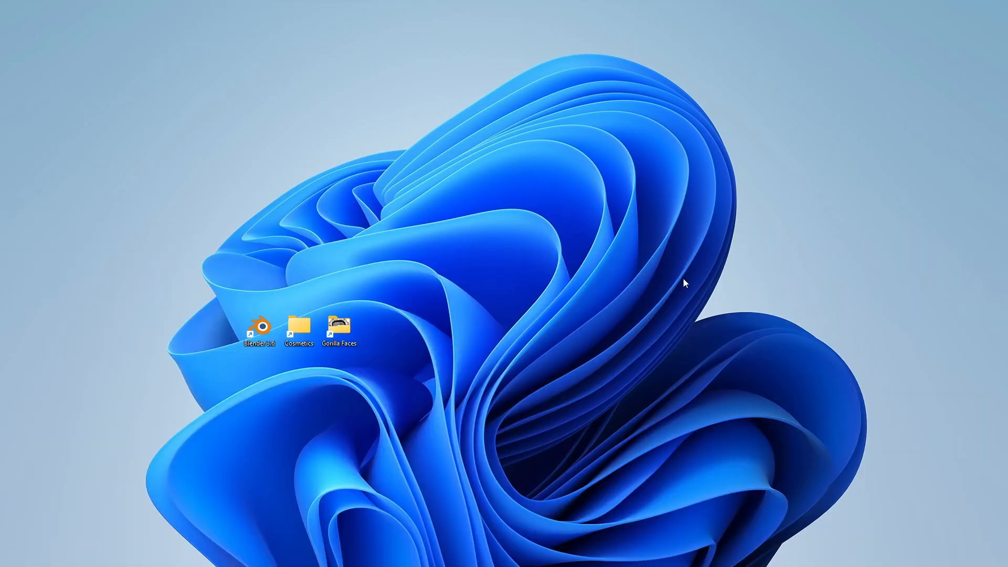
# Open the Cosmetics folder on the desktop and look through its Badges subfolder of FBX files.
pyautogui.doubleClick(299, 328)
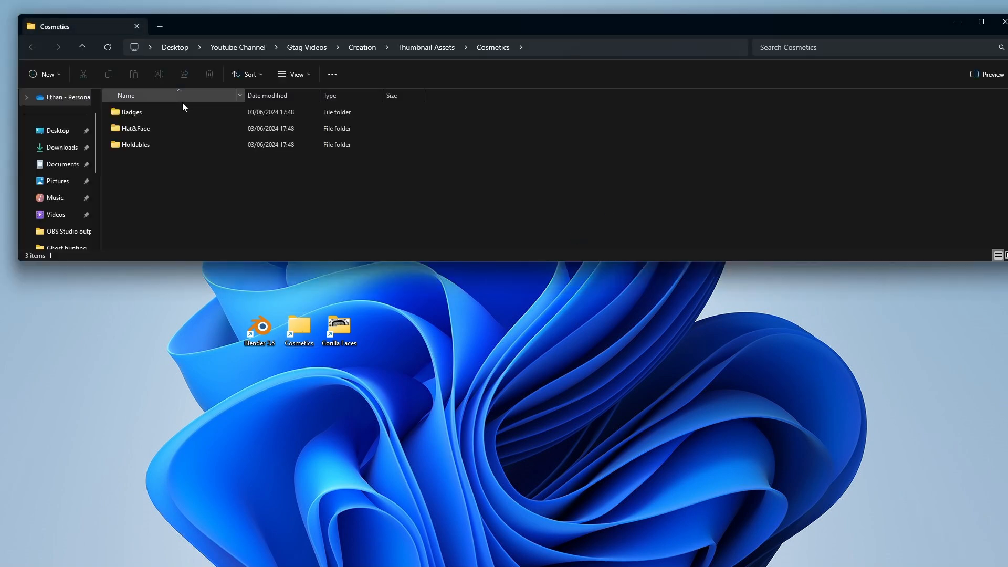
pyautogui.doubleClick(168, 118)
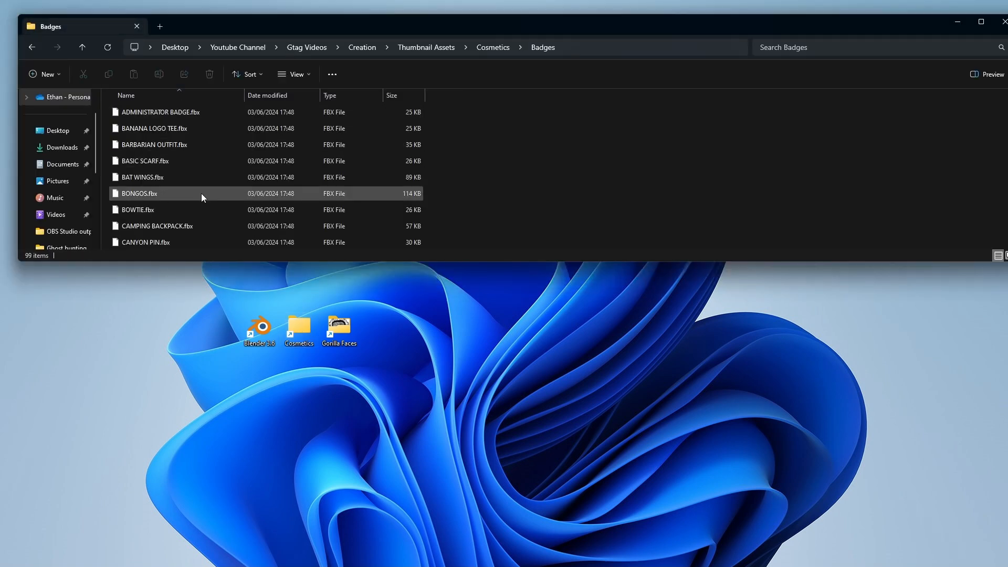
pyautogui.click(882, 48)
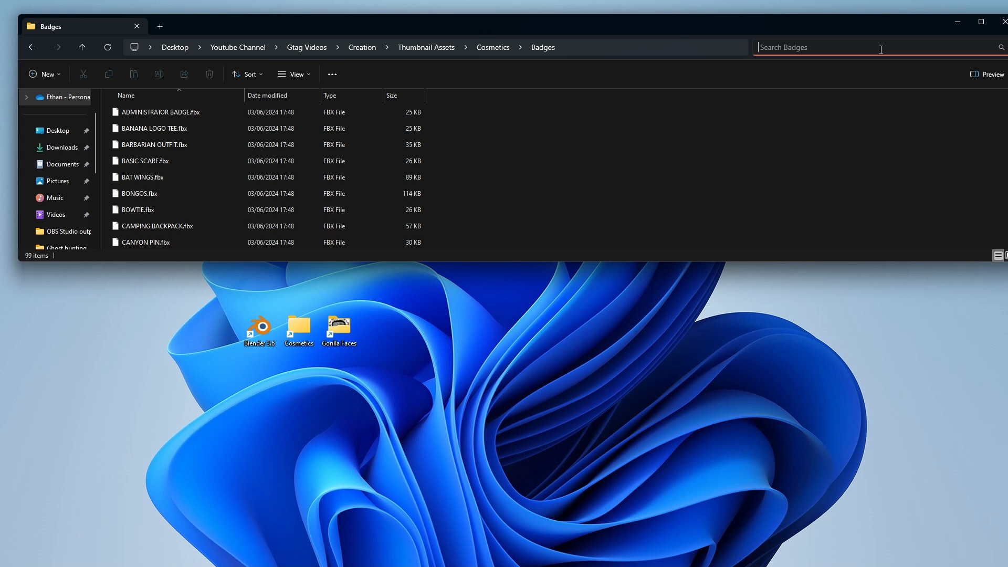
pyautogui.click(700, 105)
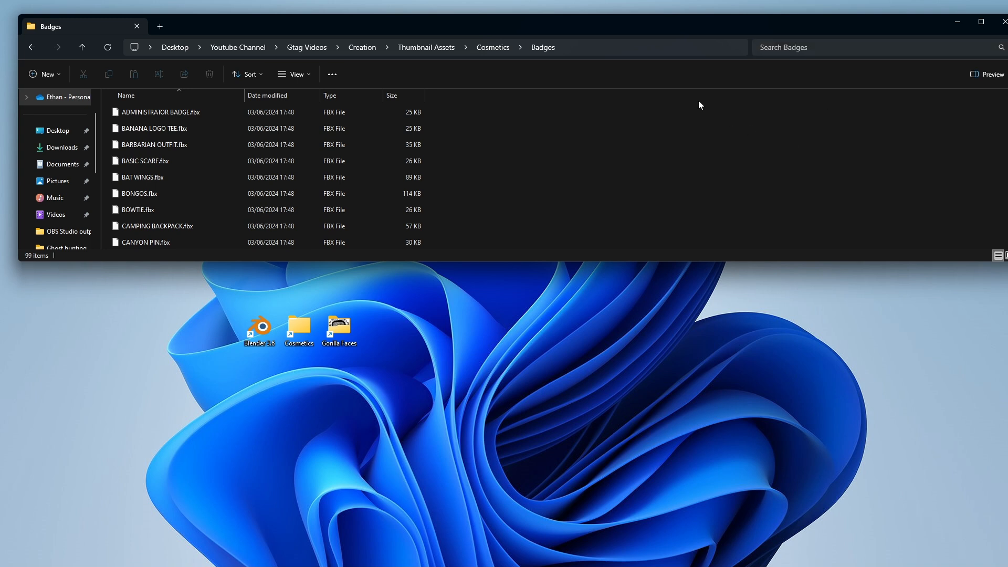
# Browse to the GorillaTagSummerSplashCosmetics folder inside Thumbnail Assets > source and select GorillaTagSummerSplashCosmetics.fbx.
pyautogui.click(491, 47)
pyautogui.click(440, 49)
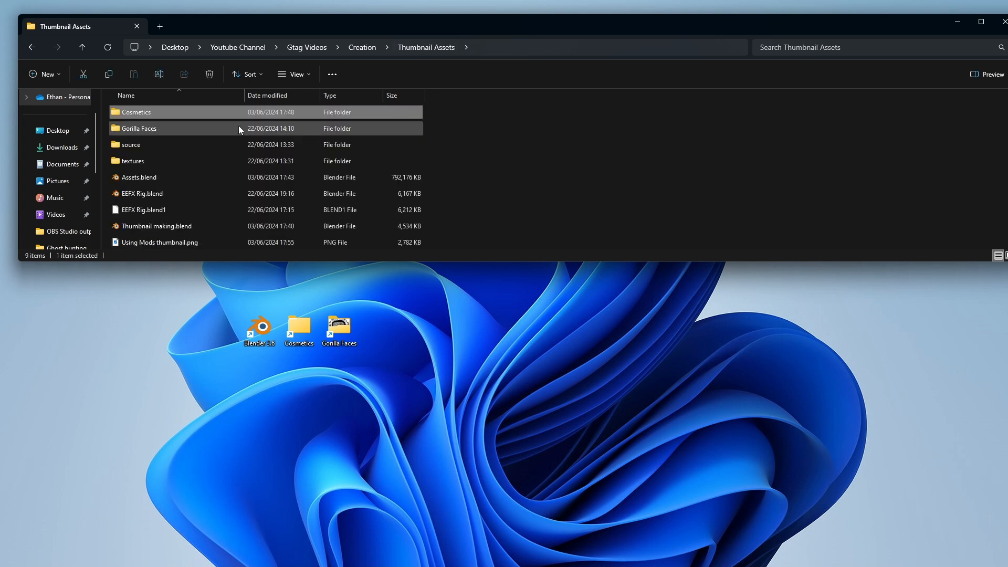
pyautogui.click(235, 145)
pyautogui.doubleClick(236, 145)
pyautogui.doubleClick(173, 113)
pyautogui.doubleClick(206, 116)
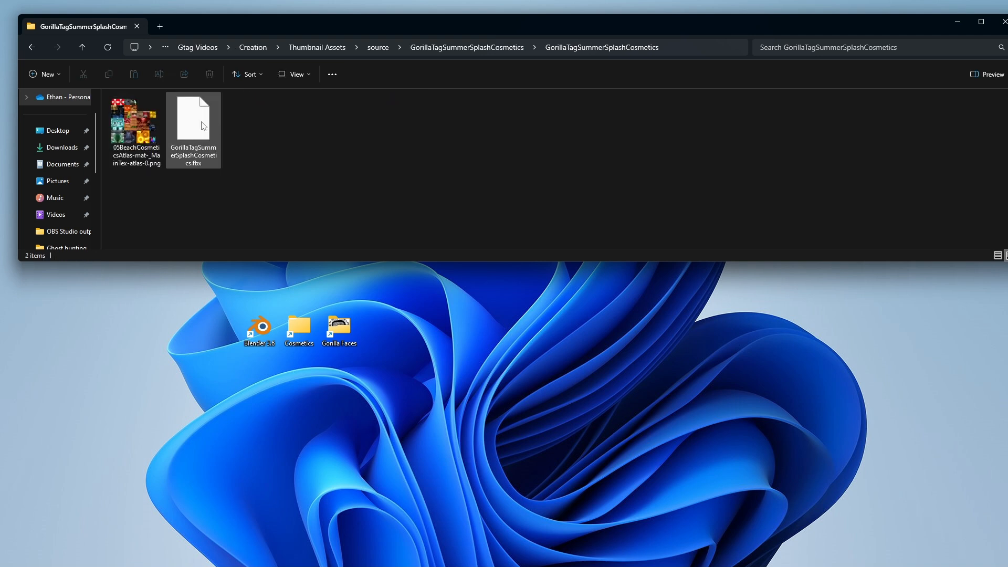
pyautogui.click(193, 122)
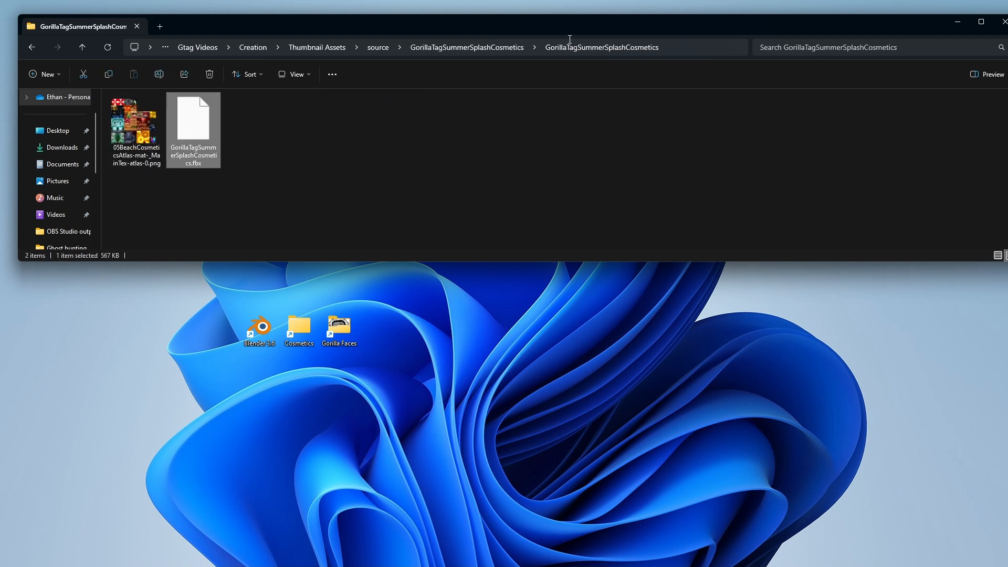
# Clear the file window away and switch back to a maximized Blender window.
pyautogui.moveTo(569, 28); pyautogui.dragTo(1007, 47)
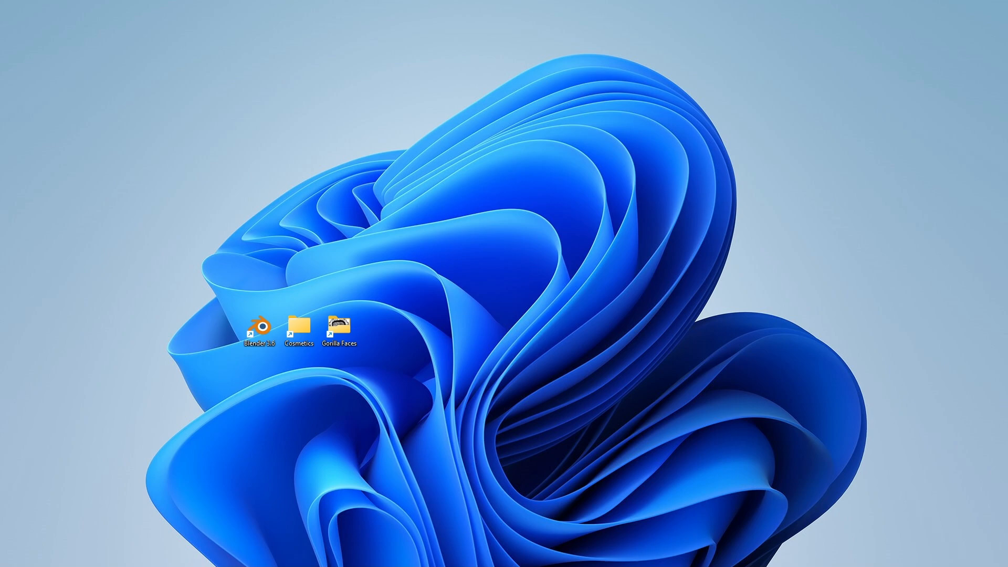
pyautogui.hotkey('alt', 'Tab')
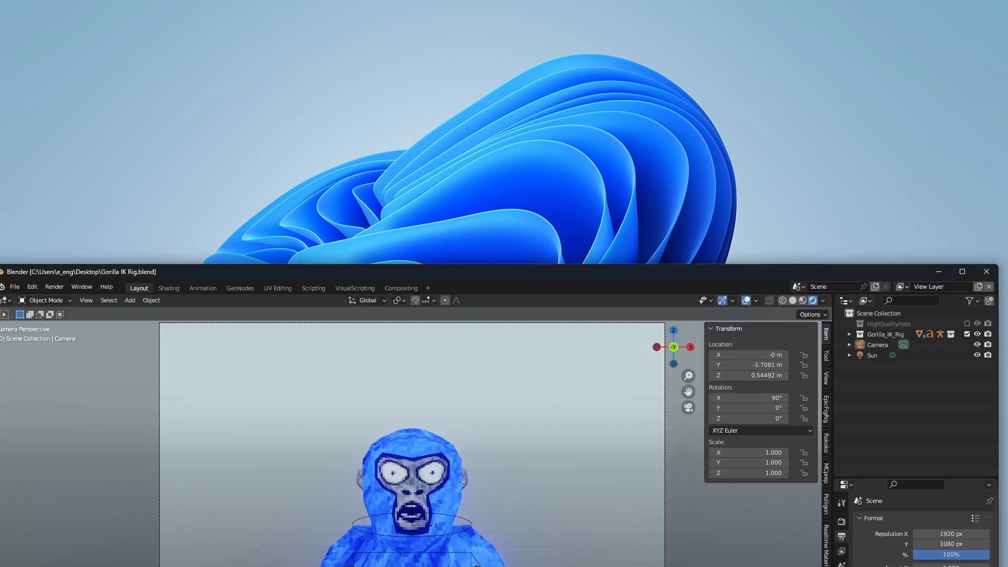
pyautogui.click(960, 272)
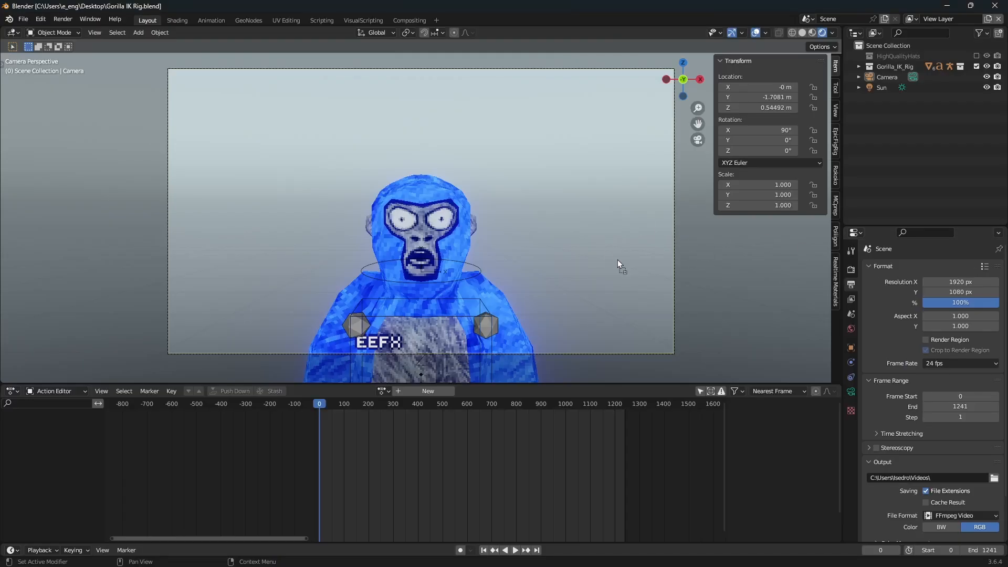
# Import GorillaTagSummerSplashCosmetics.fbx into the scene from the pasted folder path.
pyautogui.scroll(-3, 716, 266)
pyautogui.moveTo(713, 269); pyautogui.dragTo(756, 290, button='middle')
pyautogui.scroll(-8, 673, 275)
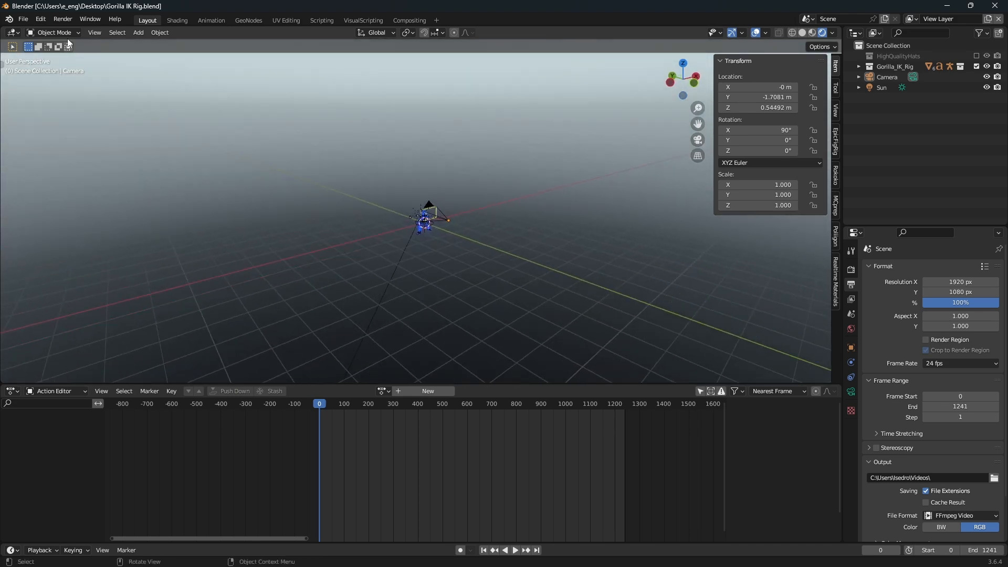
pyautogui.click(23, 19)
pyautogui.moveTo(58, 161)
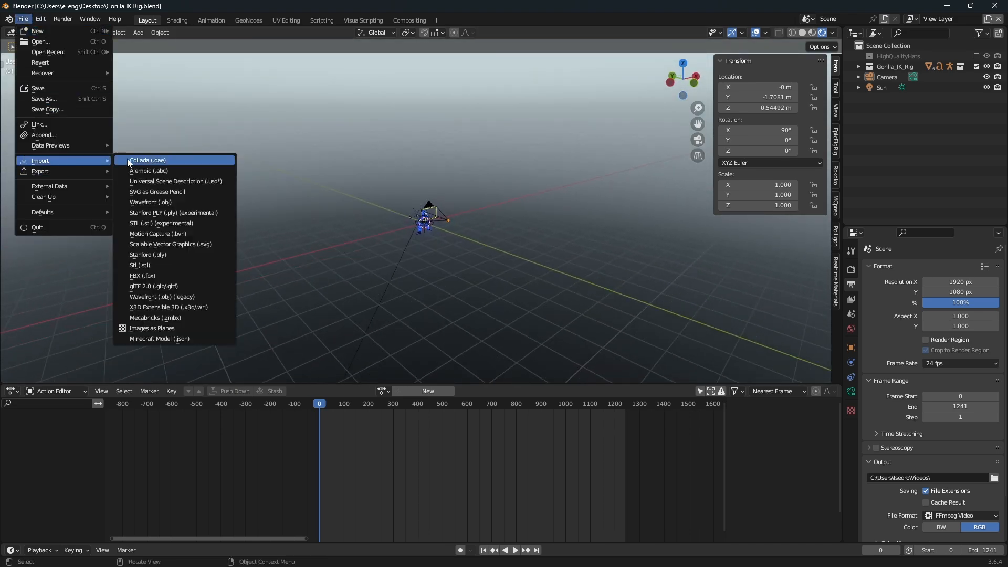
pyautogui.click(156, 277)
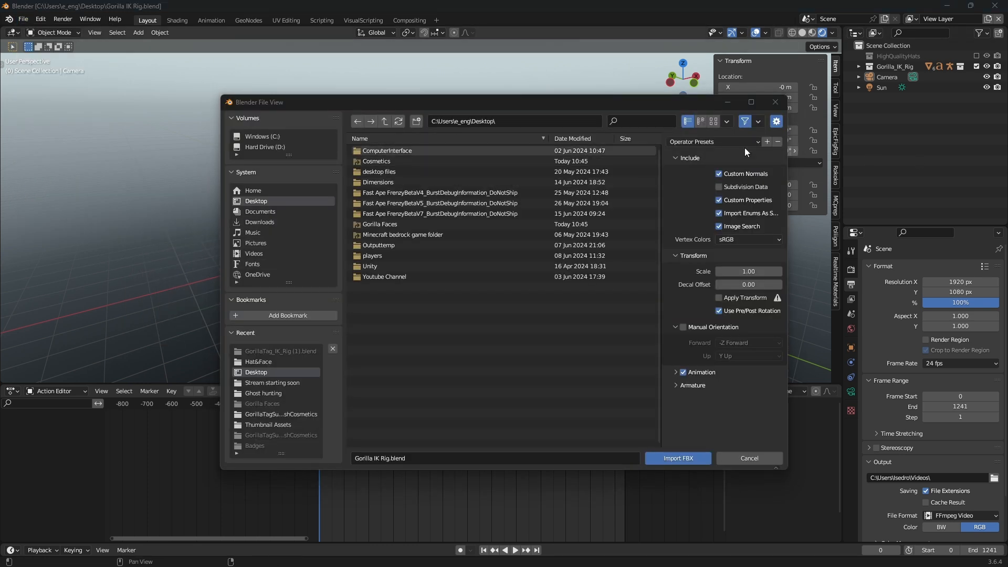
pyautogui.click(556, 121)
pyautogui.hotkey('ctrl', 'v')
pyautogui.press('Return')
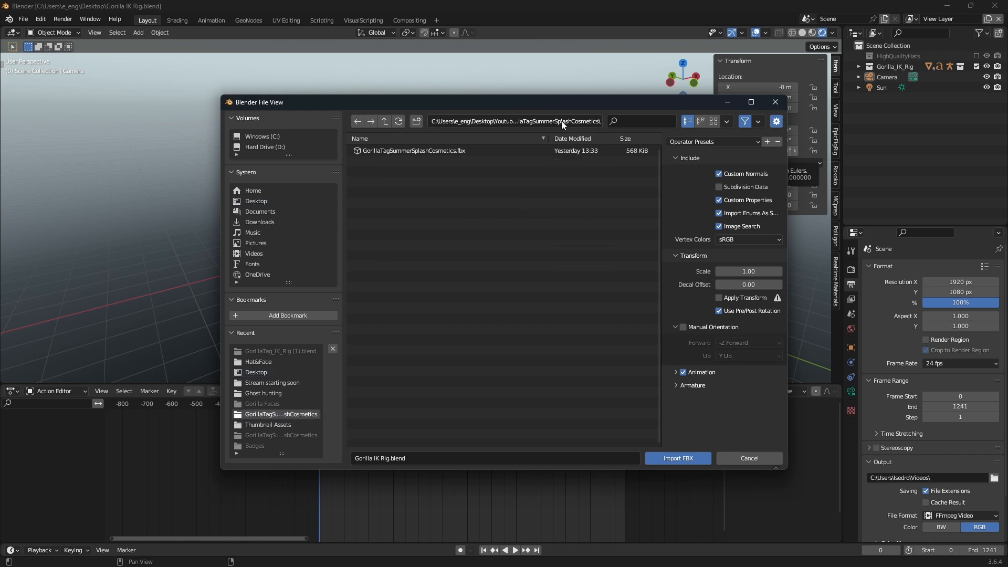
pyautogui.click(545, 149)
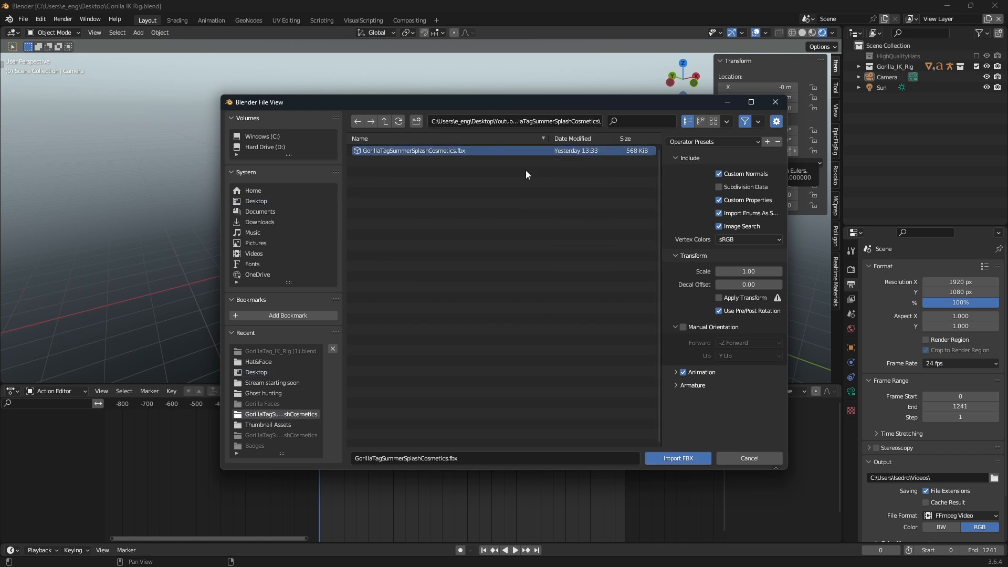
pyautogui.click(695, 460)
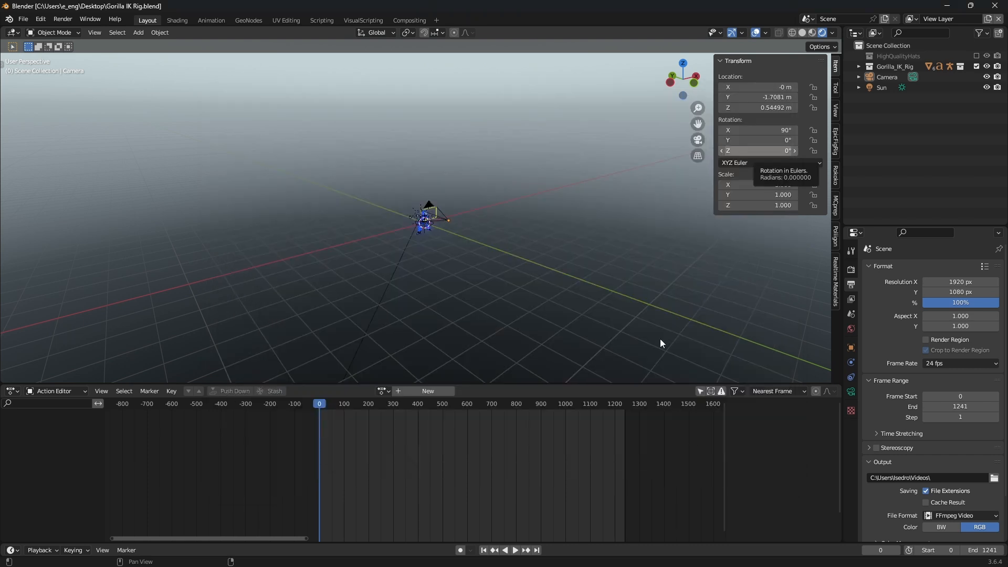
# From the top view, move the imported cosmetics away from the gorilla rig.
pyautogui.scroll(-3, 470, 231)
pyautogui.click(683, 64)
pyautogui.press('g')
pyautogui.click(484, 230)
# Delete several unwanted imported cosmetics one at a time, keeping the MuscleTrunks.
pyautogui.moveTo(484, 229); pyautogui.dragTo(556, 141, button='middle')
pyautogui.scroll(6, 436, 300)
pyautogui.moveTo(436, 301)
pyautogui.mouseDown(button='middle')
pyautogui.moveTo(436, 239)
pyautogui.moveTo(434, 289)
pyautogui.mouseUp(button='middle')
pyautogui.click(433, 291)
pyautogui.press('Delete')
pyautogui.click(426, 278)
pyautogui.press('Delete')
pyautogui.click(396, 287)
pyautogui.press('Delete')
pyautogui.click(365, 284)
pyautogui.press('Delete')
pyautogui.click(352, 251)
pyautogui.press('Delete')
pyautogui.click(314, 309)
pyautogui.press('Delete')
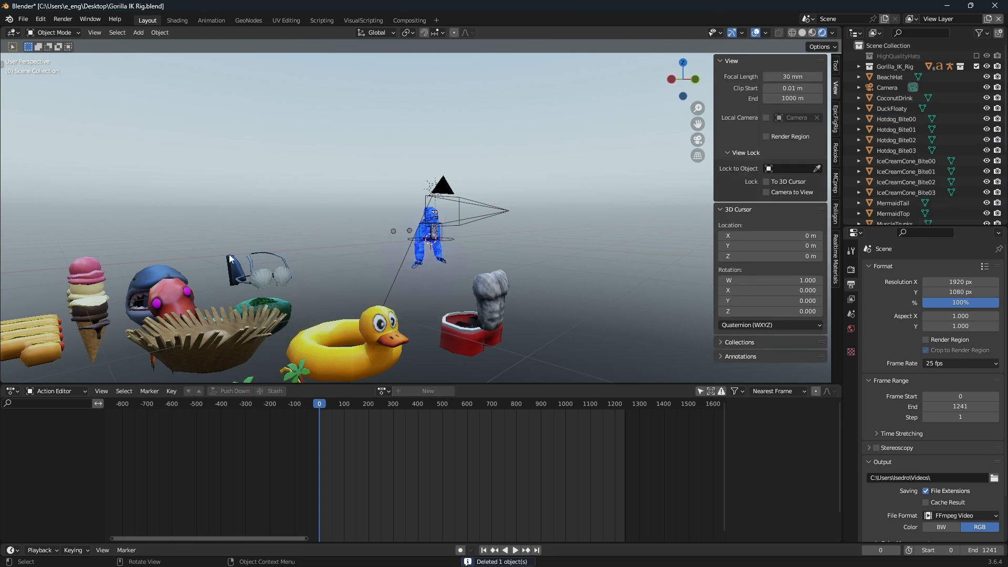
# Delete all remaining cosmetics, including the glasses, hat, duck float and food items, leaving only MuscleTrunks.
pyautogui.moveTo(235, 255); pyautogui.dragTo(305, 348)
pyautogui.press('Delete')
pyautogui.scroll(-1, 329, 267)
pyautogui.moveTo(49, 218); pyautogui.dragTo(366, 365)
pyautogui.moveTo(358, 313); pyautogui.dragTo(52, 219)
pyautogui.press('Delete')
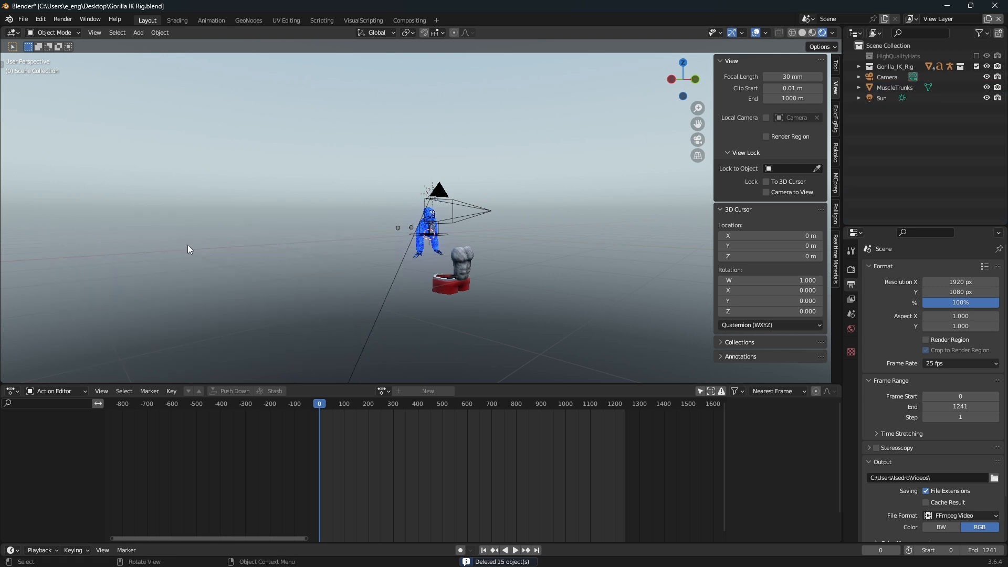
# In the Shading workspace, set the MuscleTrunks diffuse texture's interpolation to Closest.
pyautogui.click(445, 277)
pyautogui.click(177, 20)
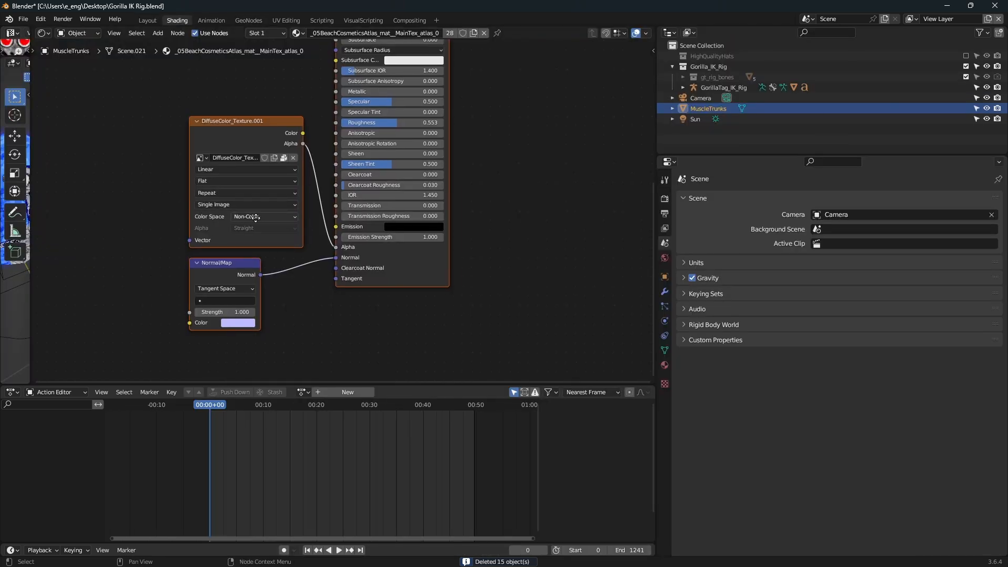
pyautogui.click(250, 171)
pyautogui.click(235, 194)
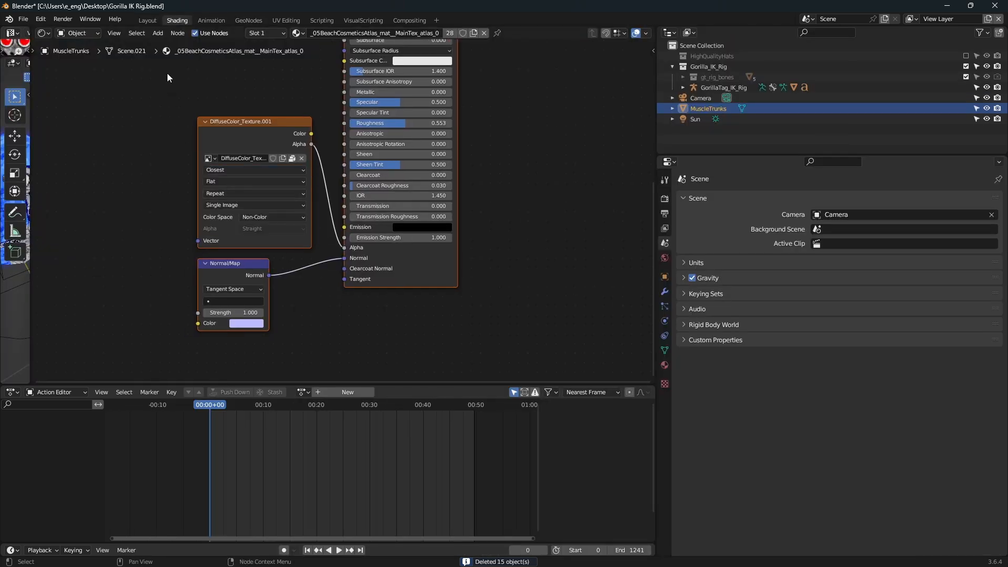
# Return to the Layout workspace and select the MuscleTrunks object for positioning.
pyautogui.click(151, 21)
pyautogui.scroll(4, 558, 289)
pyautogui.moveTo(557, 288)
pyautogui.mouseDown(button='middle')
pyautogui.moveTo(520, 279)
pyautogui.moveTo(537, 279)
pyautogui.mouseUp(button='middle')
pyautogui.scroll(-4, 519, 279)
pyautogui.scroll(3, 529, 283)
pyautogui.click(417, 264)
pyautogui.click(351, 277)
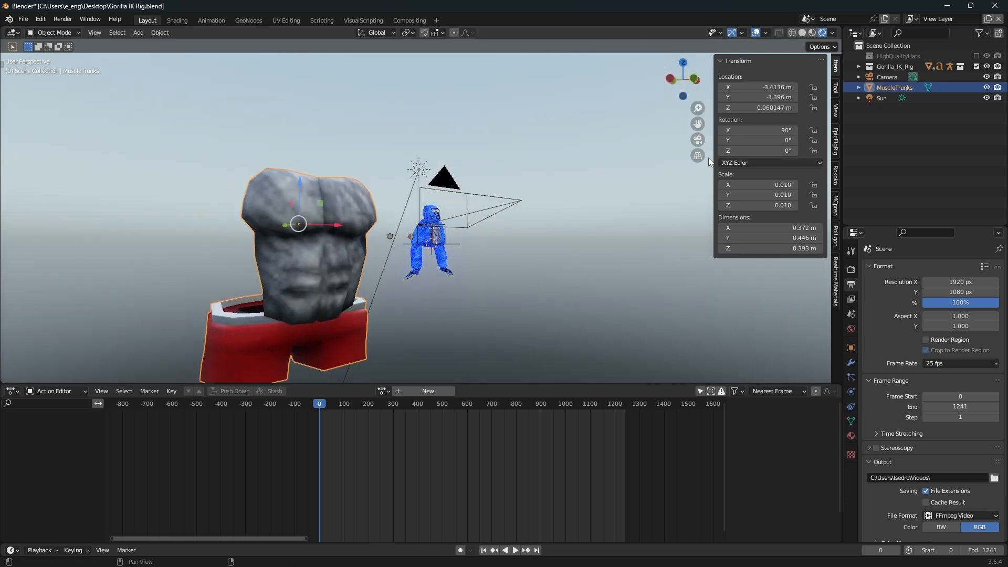
# Set the MuscleTrunks location to 0 m on the X, Y and Z axes.
pyautogui.moveTo(688, 67); pyautogui.dragTo(647, 163)
pyautogui.click(770, 96)
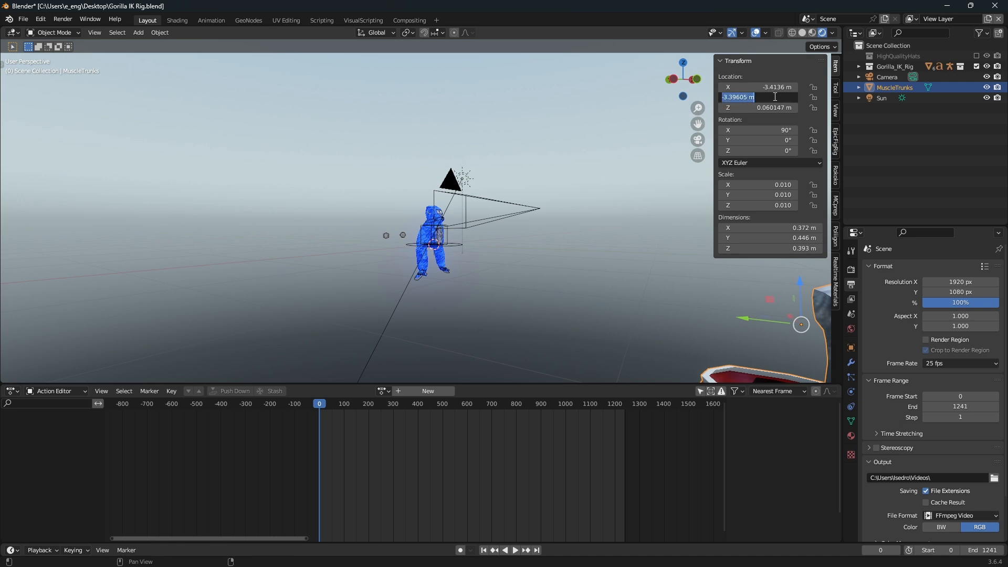
pyautogui.write('0')
pyautogui.press('Return')
pyautogui.click(774, 87)
pyautogui.write('0')
pyautogui.press('Return')
pyautogui.click(771, 108)
pyautogui.write('0')
pyautogui.press('Return')
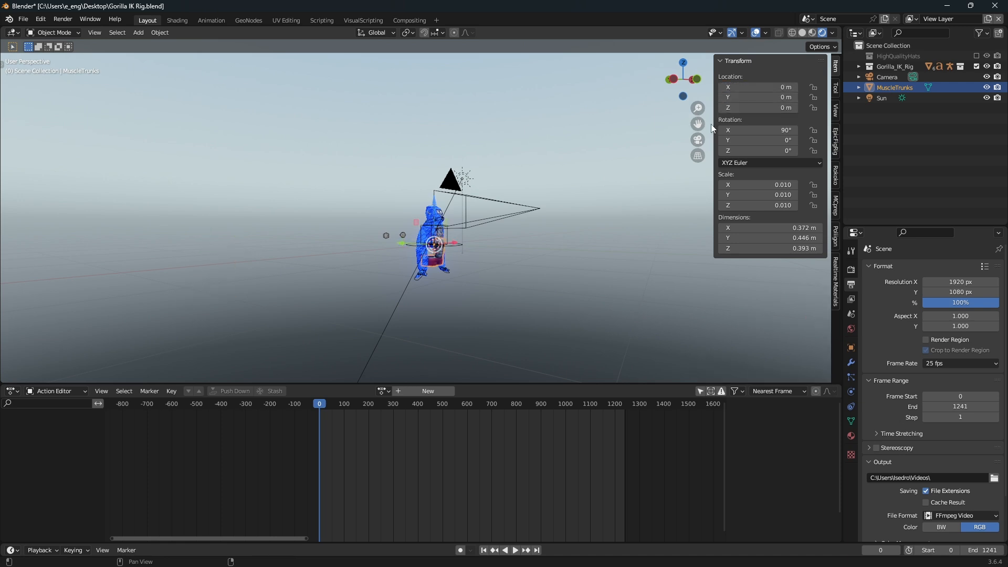
# In an orthographic side view, raise the MuscleTrunks about 0.22 m along Z to fit over the gorilla's torso.
pyautogui.moveTo(542, 167); pyautogui.dragTo(593, 147, button='middle')
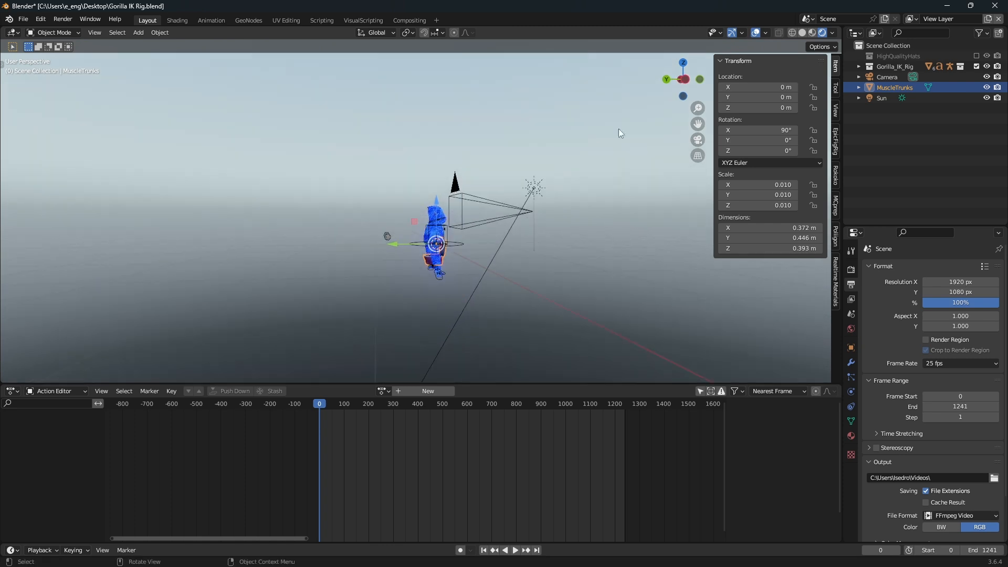
pyautogui.click(685, 81)
pyautogui.scroll(7, 547, 204)
pyautogui.moveTo(698, 123); pyautogui.dragTo(603, 22)
pyautogui.press('g')
pyautogui.press('z')
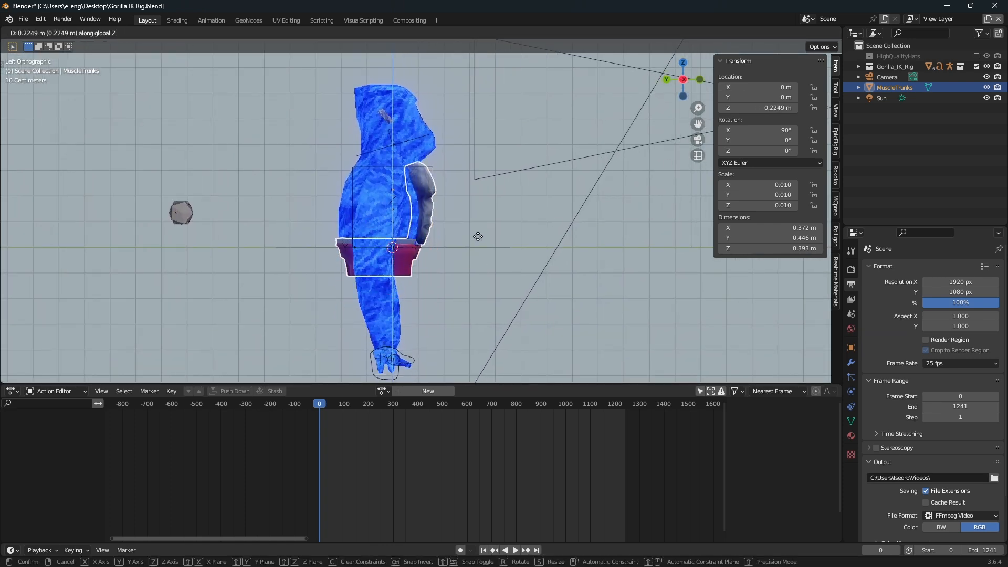
pyautogui.click(477, 233)
pyautogui.moveTo(477, 233); pyautogui.dragTo(497, 209, button='middle')
# Rotate the chest name tag to about -12.7° around Z and move it to about X -0.148 m, Y -0.130 m.
pyautogui.click(616, 268)
pyautogui.click(419, 198)
pyautogui.moveTo(419, 197); pyautogui.dragTo(414, 225, button='middle')
pyautogui.click(679, 67)
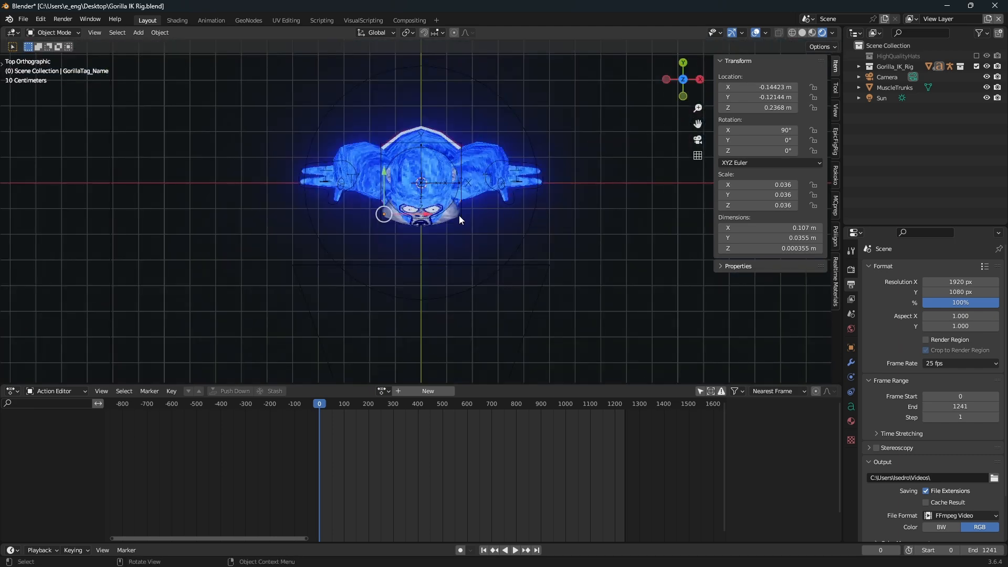
pyautogui.press('r')
pyautogui.click(515, 223)
pyautogui.press('g')
pyautogui.moveTo(515, 232); pyautogui.dragTo(630, 159, button='middle')
pyautogui.click(622, 161)
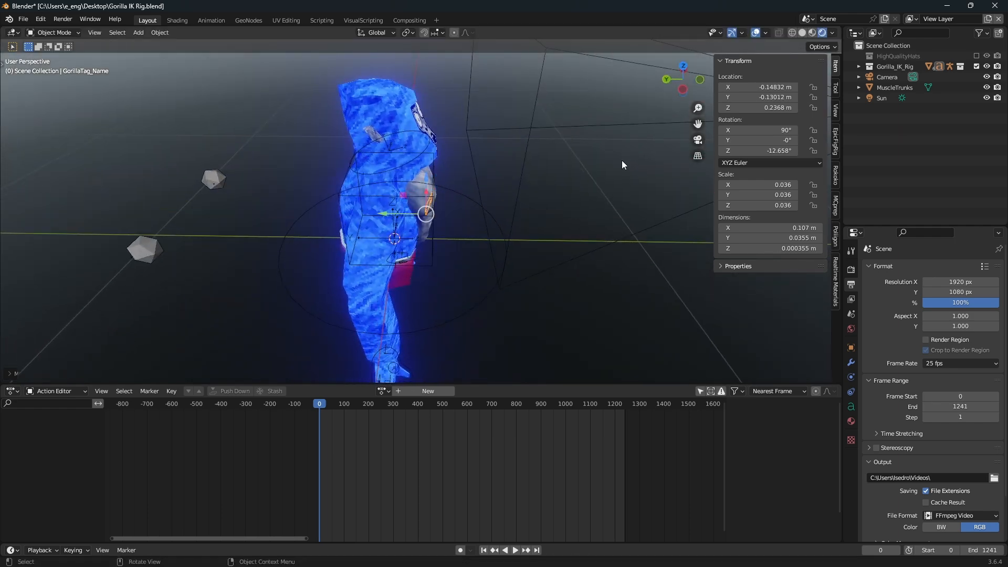
# Shift the name tag along Y to about -0.143 m and tilt it to about 91.1° on X and -13.5° on Z.
pyautogui.press('g')
pyautogui.press('y')
pyautogui.click(626, 161)
pyautogui.press('r')
pyautogui.click(632, 163)
pyautogui.moveTo(632, 163); pyautogui.dragTo(519, 135, button='middle')
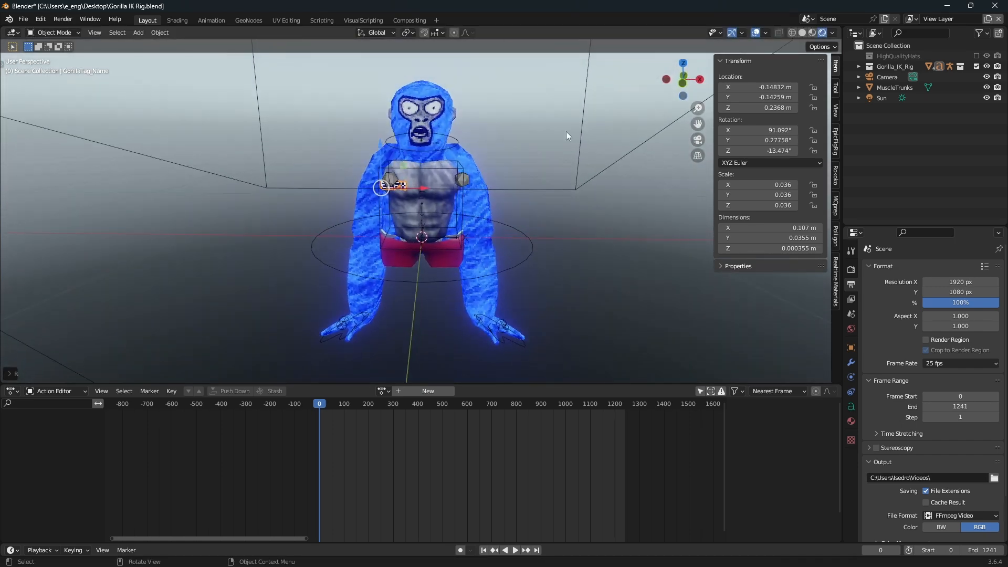
# Switch to the camera view and save the Gorilla IK Rig.blend file.
pyautogui.click(696, 136)
pyautogui.scroll(3, 606, 245)
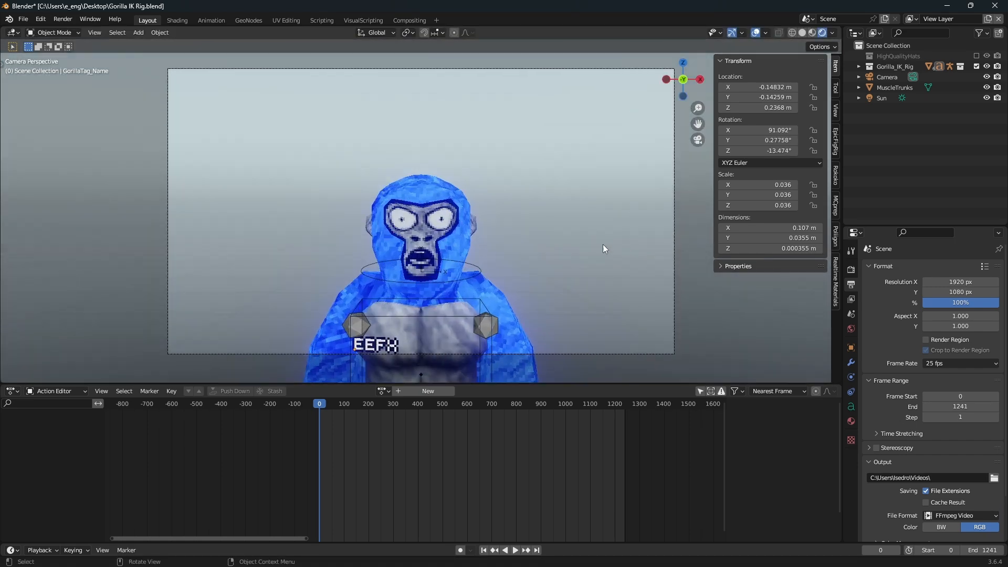
pyautogui.click(24, 19)
pyautogui.click(50, 87)
# Start an FBX import and go to the Thumbnail Assets\Cosmetics folder using the copied path.
pyautogui.click(23, 19)
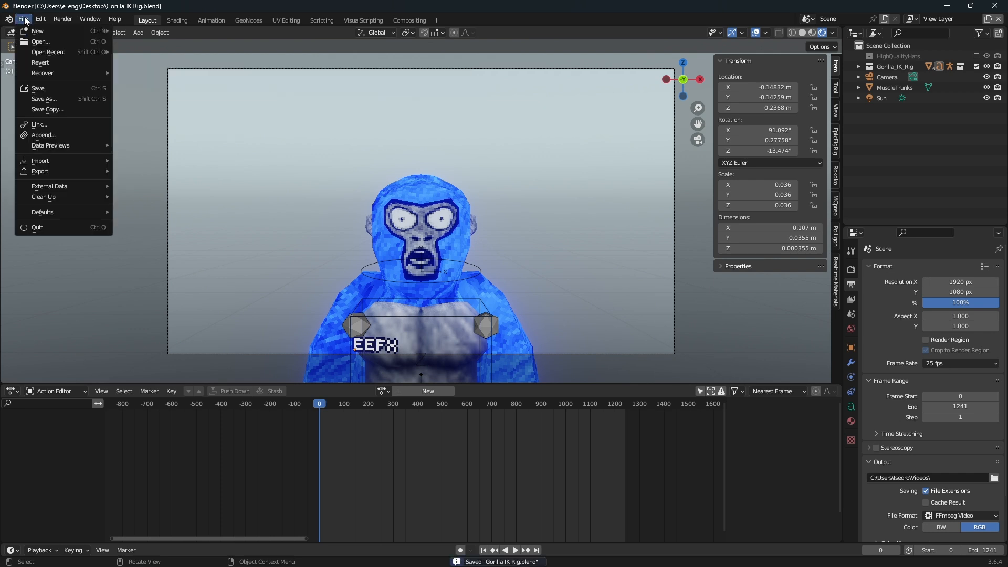
pyautogui.moveTo(62, 171)
pyautogui.click(147, 269)
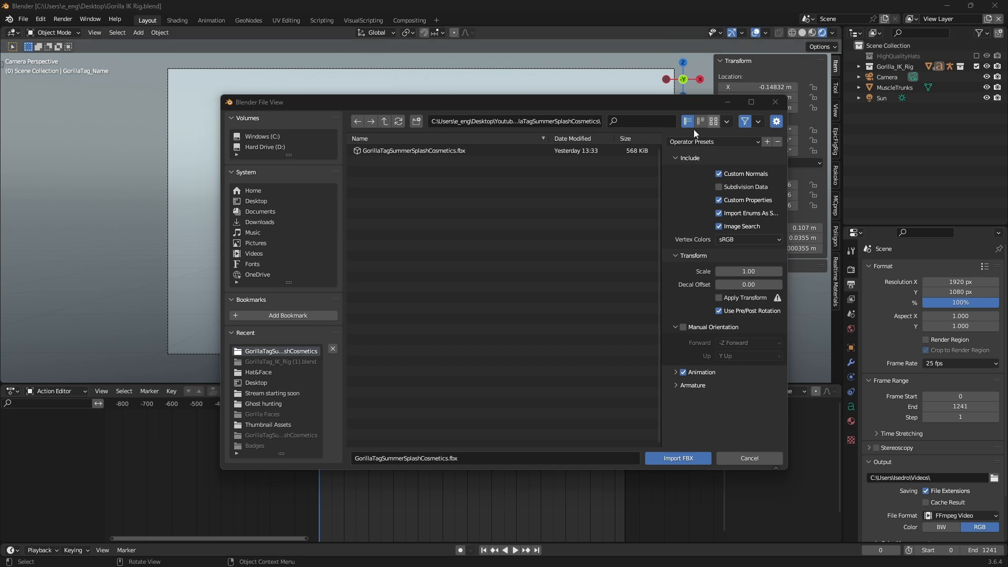
pyautogui.click(581, 120)
pyautogui.hotkey('ctrl', 'v')
pyautogui.press('Return')
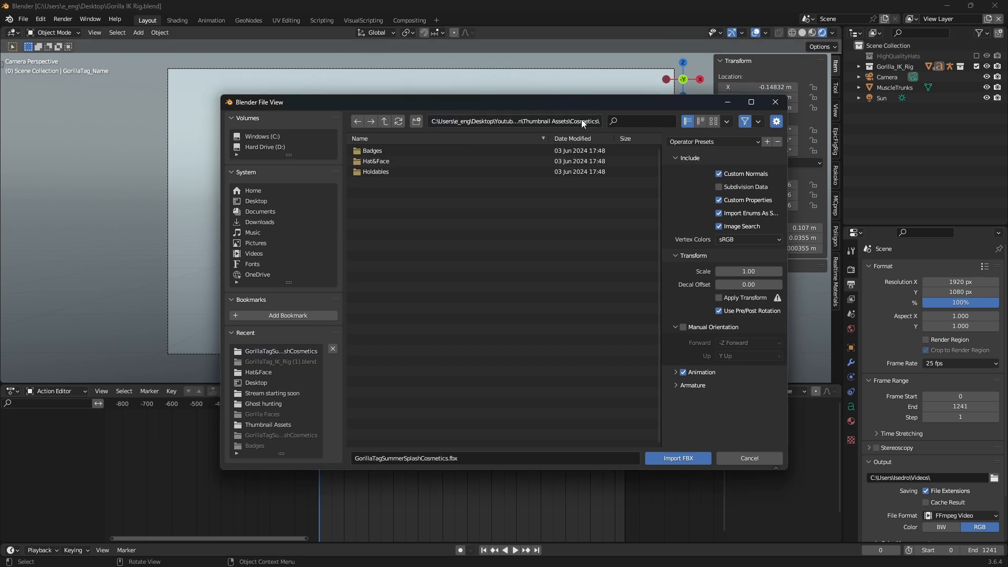
# Search the Hat&Face folder for "boxy" and import BOXY SUNGLASSES.fbx.
pyautogui.click(581, 120)
pyautogui.click(481, 149)
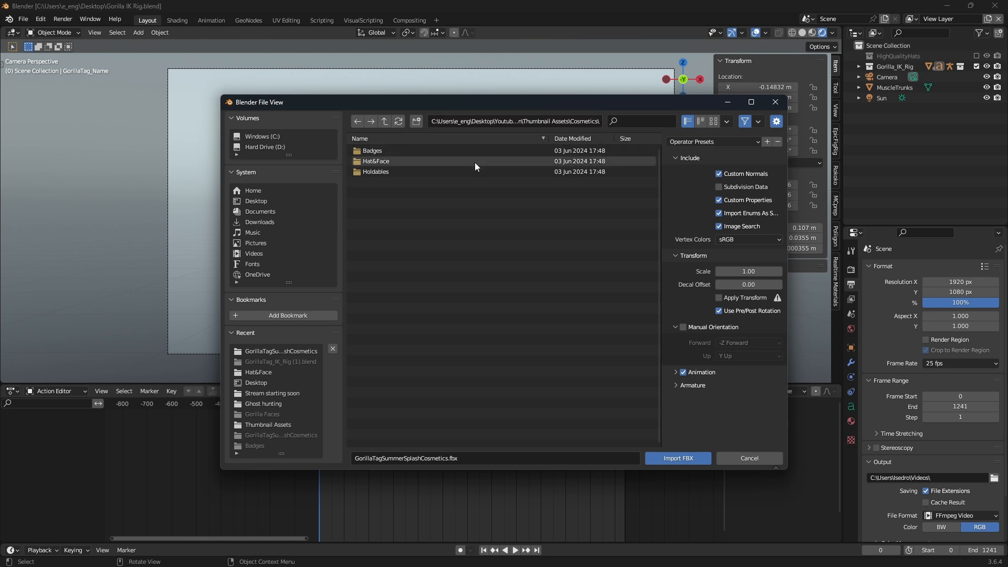
pyautogui.doubleClick(474, 161)
pyautogui.click(654, 125)
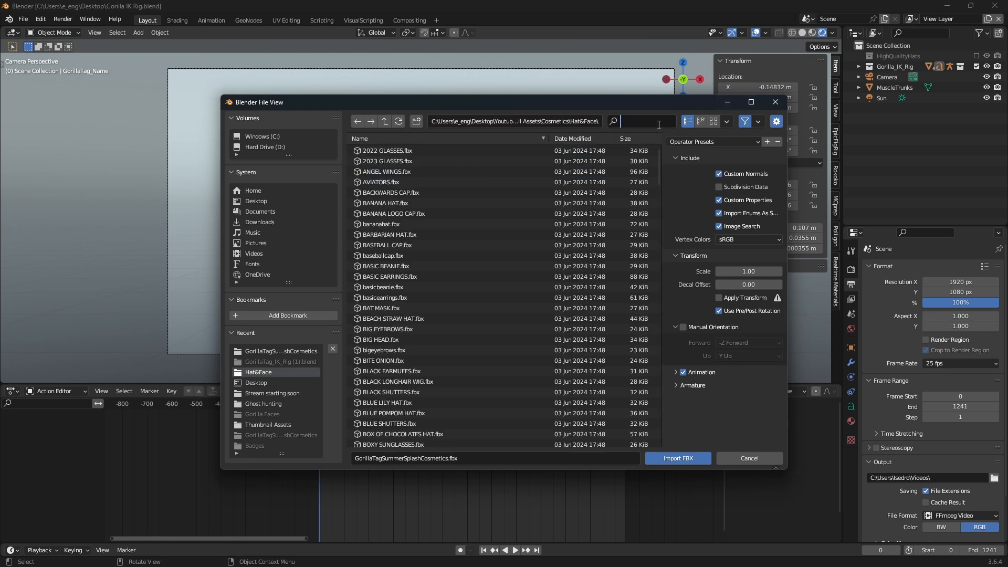
pyautogui.write('boxy')
pyautogui.doubleClick(559, 150)
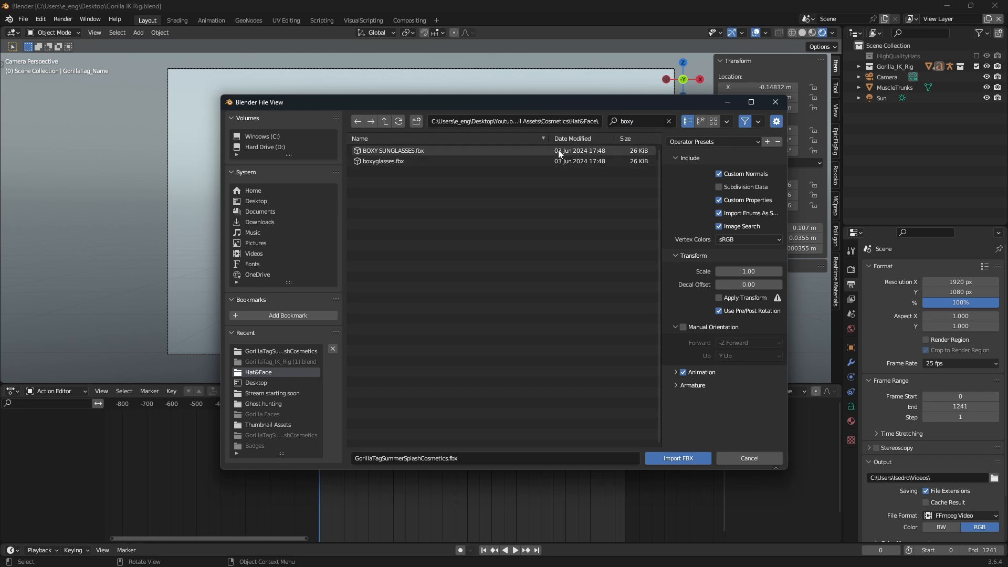
pyautogui.moveTo(526, 295); pyautogui.dragTo(416, 316, button='middle')
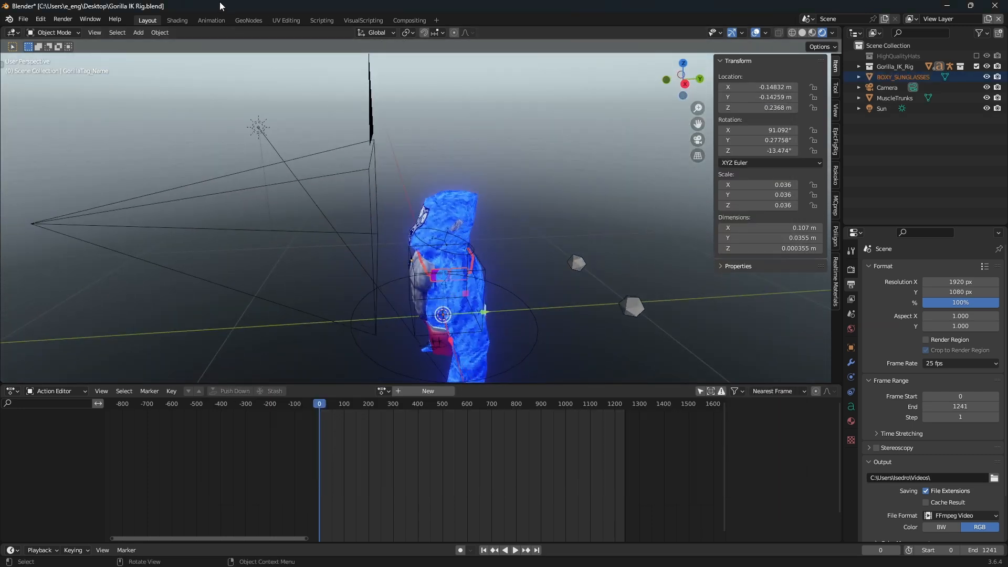
pyautogui.click(177, 20)
pyautogui.moveTo(417, 230); pyautogui.dragTo(376, 336, button='middle')
pyautogui.scroll(5, 378, 229)
pyautogui.click(353, 232)
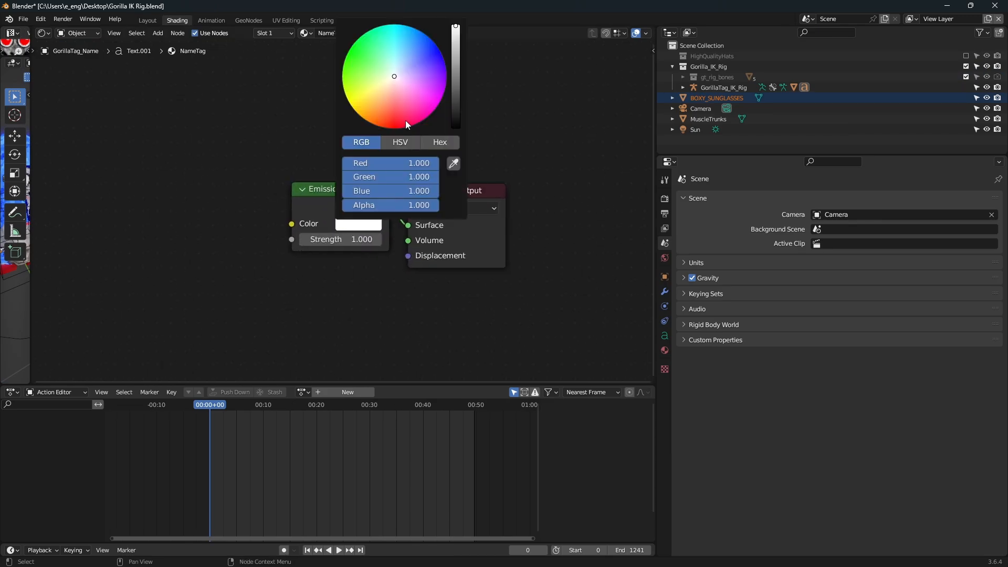
pyautogui.click(147, 21)
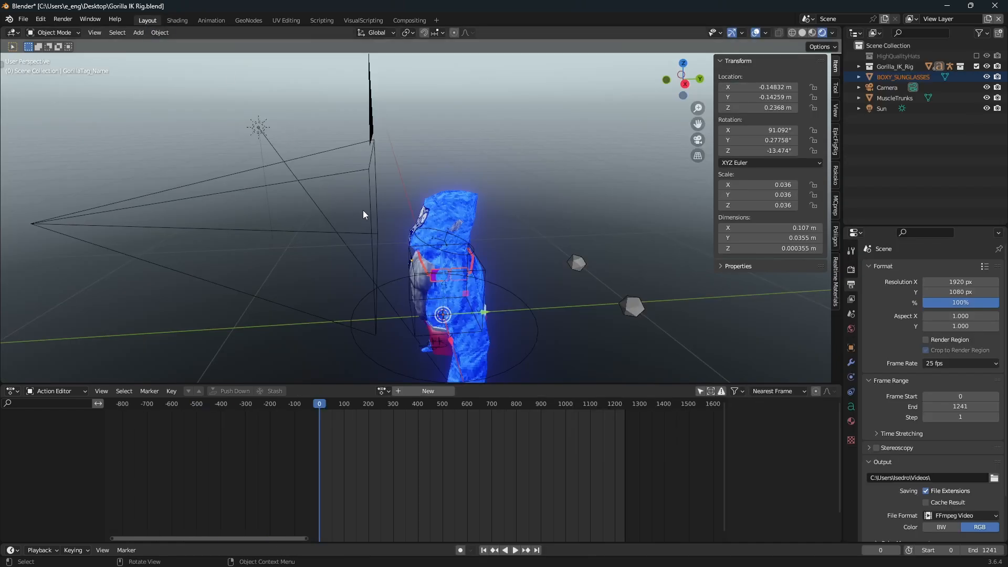
# In the Shading workspace, delete the Emission node from the NameTag material.
pyautogui.click(184, 20)
pyautogui.moveTo(364, 188); pyautogui.dragTo(330, 193, button='middle')
pyautogui.press('x')
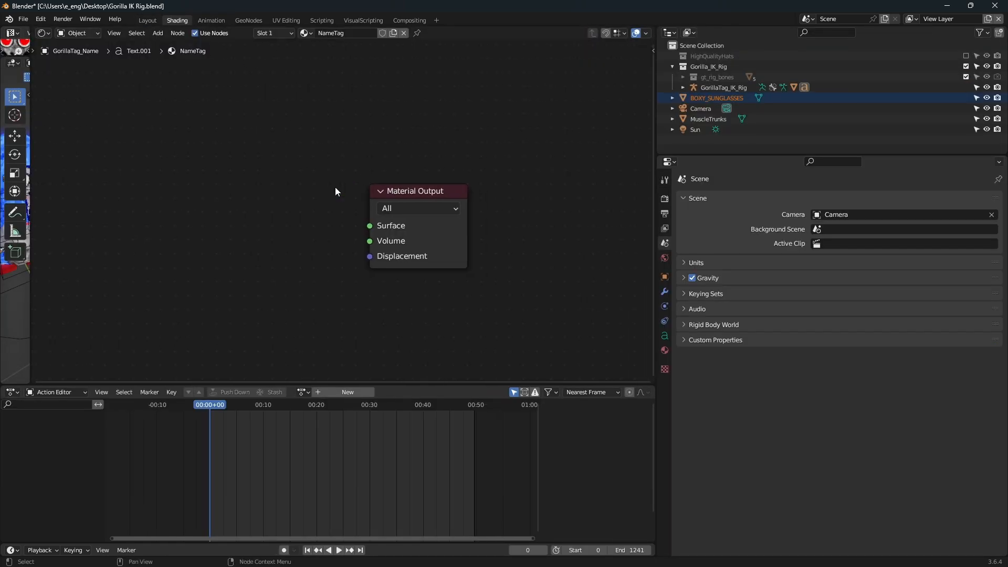
pyautogui.click(157, 32)
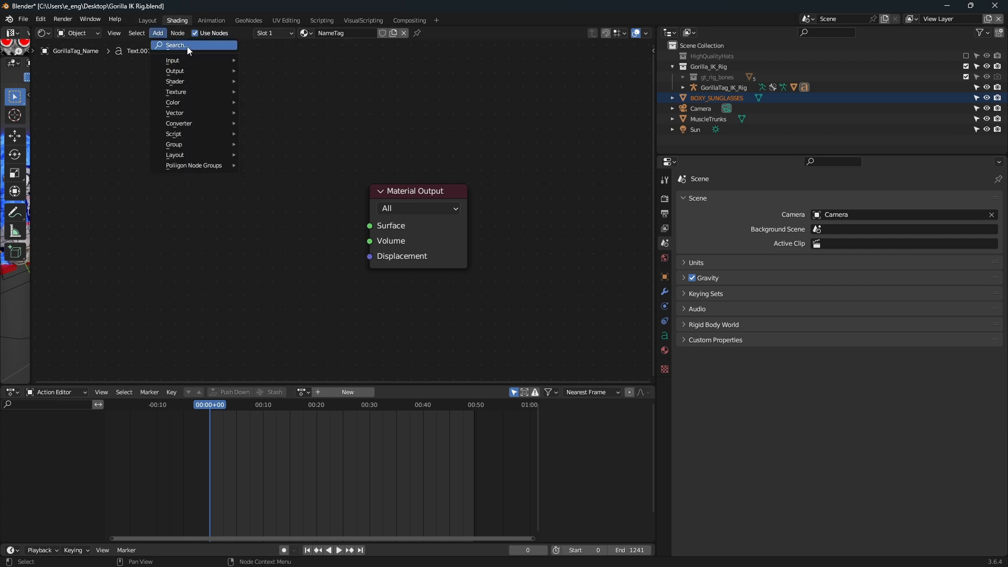
pyautogui.click(187, 45)
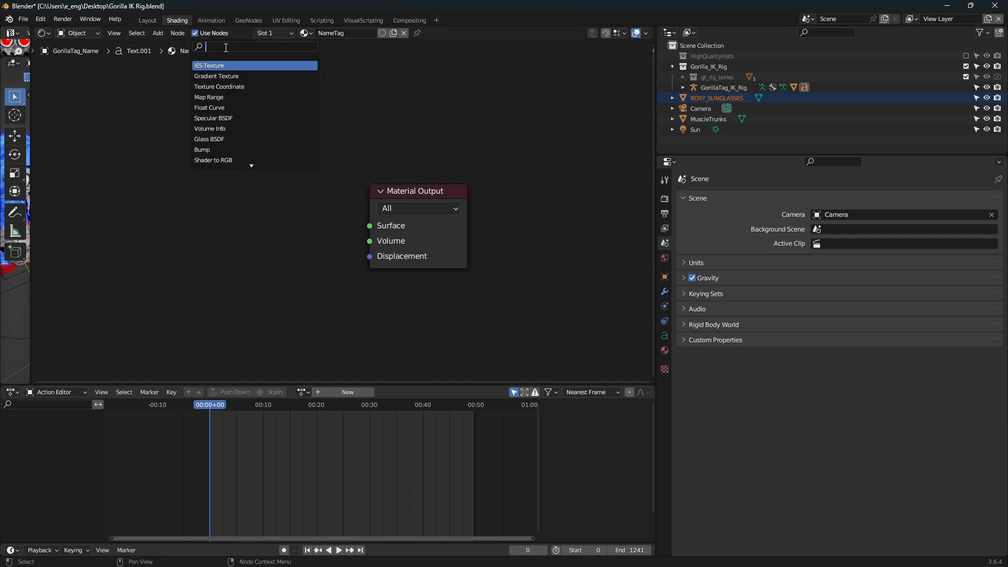
pyautogui.write('bsdf')
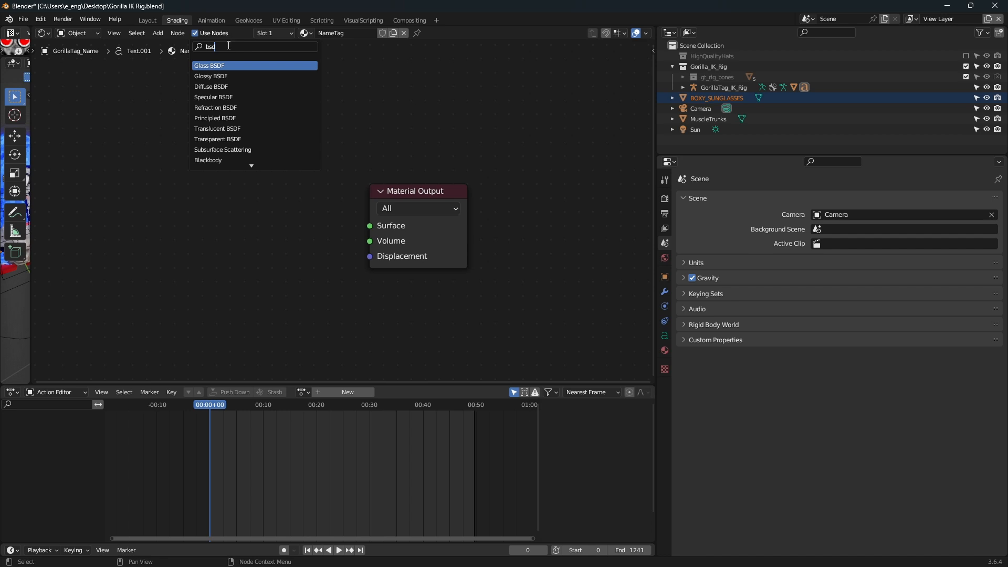
pyautogui.click(233, 97)
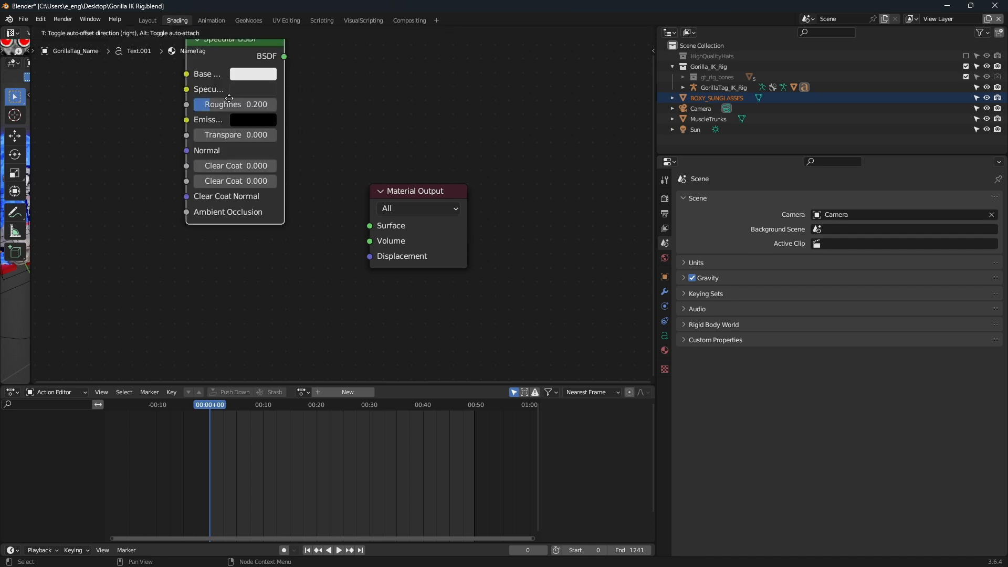
pyautogui.click(235, 135)
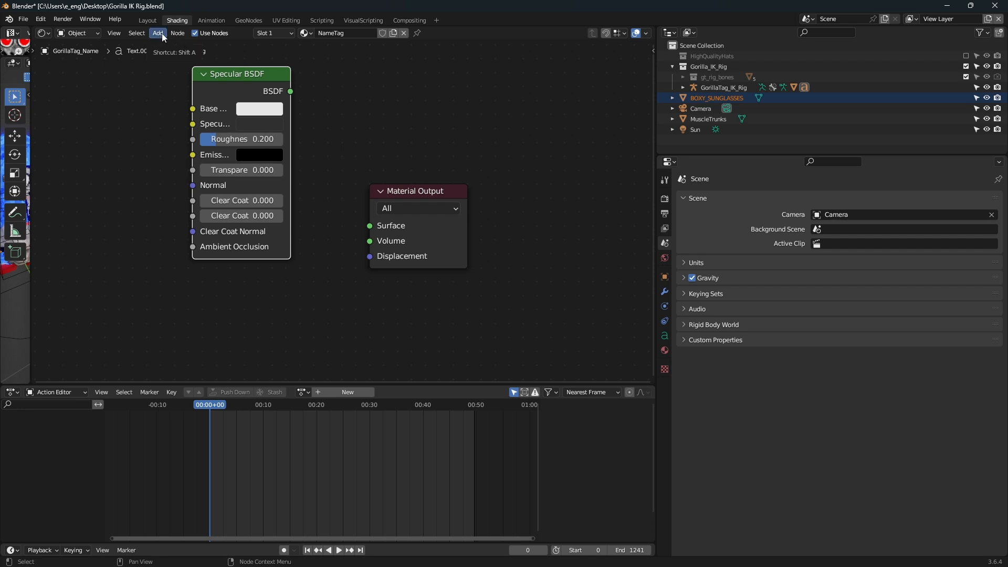
pyautogui.press('Delete')
# Add a Principled BSDF node to the NameTag material and connect its BSDF output to the Material Output's Surface.
pyautogui.hotkey('shift', 'a')
pyautogui.click(176, 43)
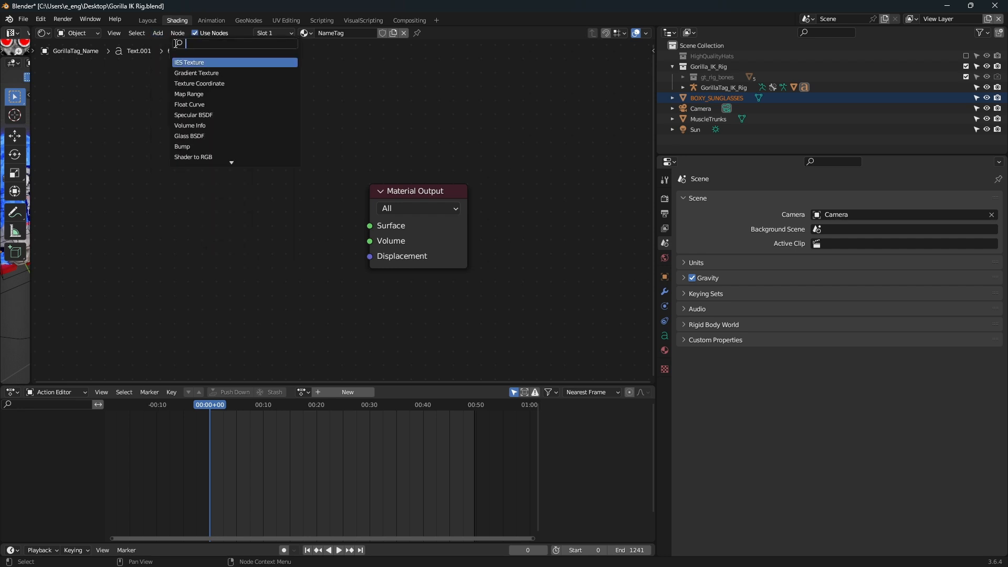
pyautogui.write('bsdf')
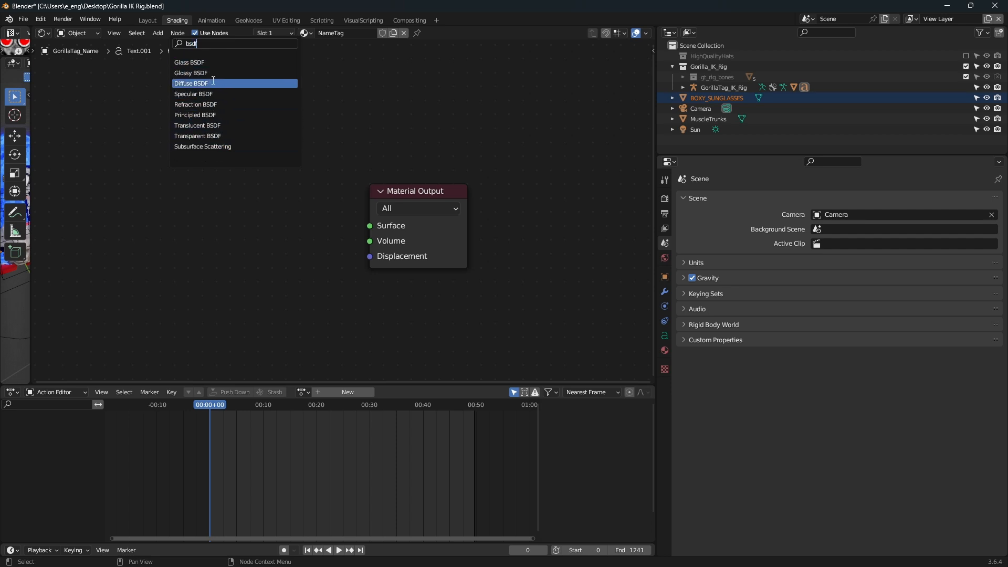
pyautogui.click(213, 114)
pyautogui.click(202, 193)
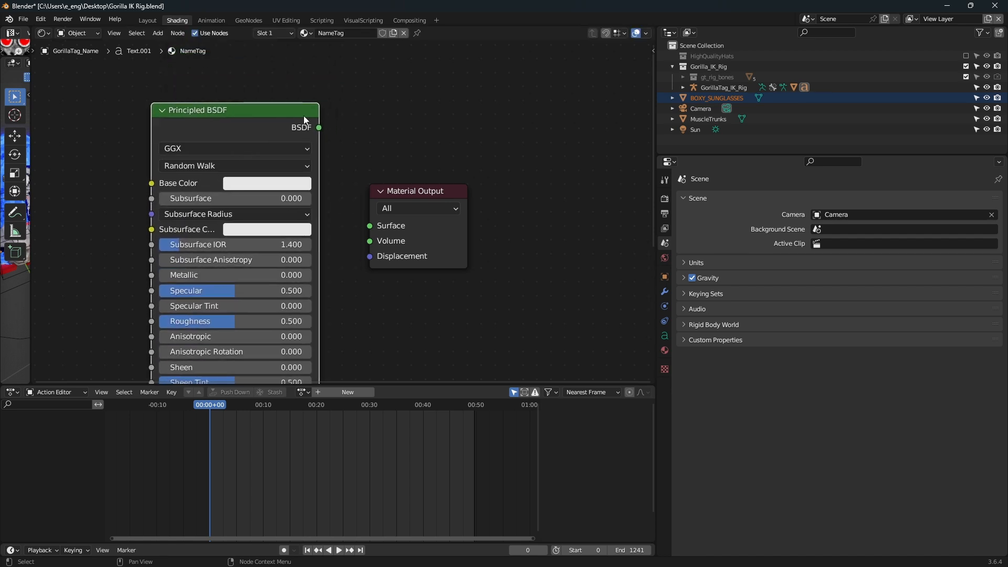
pyautogui.moveTo(319, 128); pyautogui.dragTo(370, 225)
pyautogui.moveTo(355, 227); pyautogui.dragTo(413, 208, button='middle')
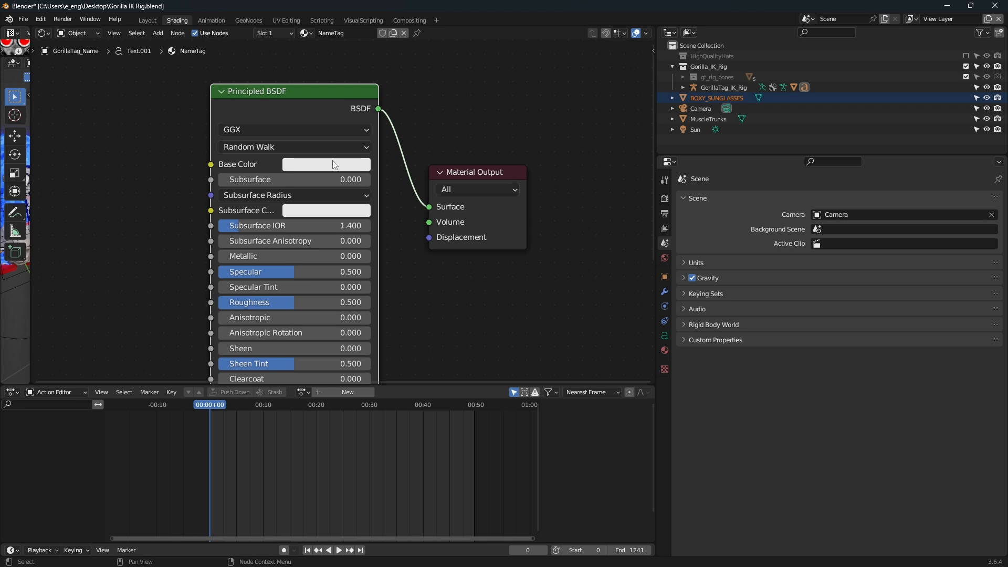
# Set the Base Color of the NameTag material's Principled BSDF to black.
pyautogui.click(319, 167)
pyautogui.moveTo(403, 220); pyautogui.dragTo(403, 286)
pyautogui.click(488, 260)
pyautogui.moveTo(488, 260); pyautogui.dragTo(590, 260, button='middle')
# Return to the Layout workspace and show the name tag's material properties.
pyautogui.click(147, 20)
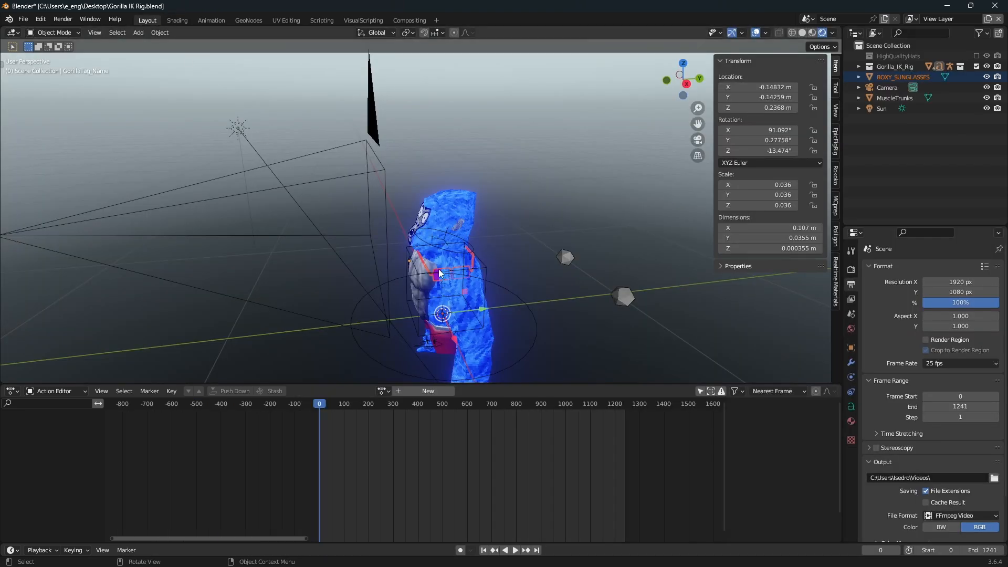
pyautogui.click(177, 20)
pyautogui.moveTo(507, 222); pyautogui.dragTo(509, 191, button='middle')
pyautogui.scroll(-3, 451, 212)
pyautogui.moveTo(454, 271); pyautogui.dragTo(506, 352, button='middle')
pyautogui.click(148, 20)
pyautogui.click(851, 422)
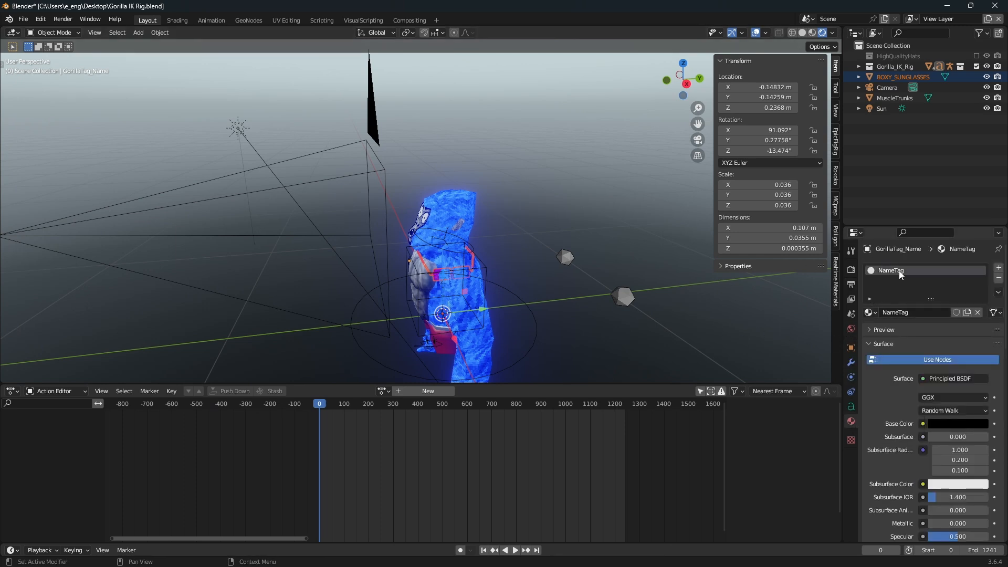
# Add a second material slot to the name tag with a new material and set its Base Color to black.
pyautogui.moveTo(490, 308); pyautogui.dragTo(506, 305, button='middle')
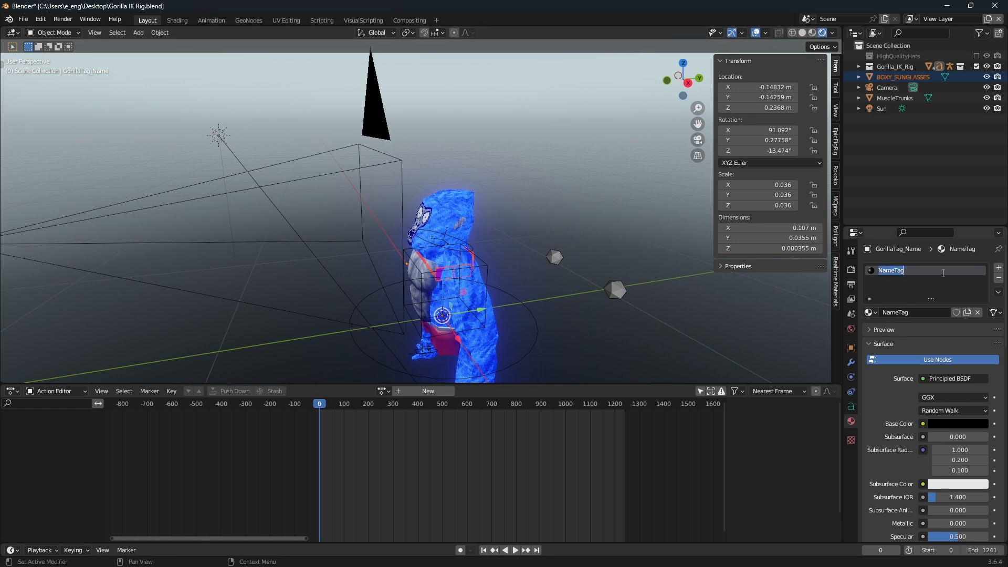
pyautogui.click(999, 268)
pyautogui.click(919, 333)
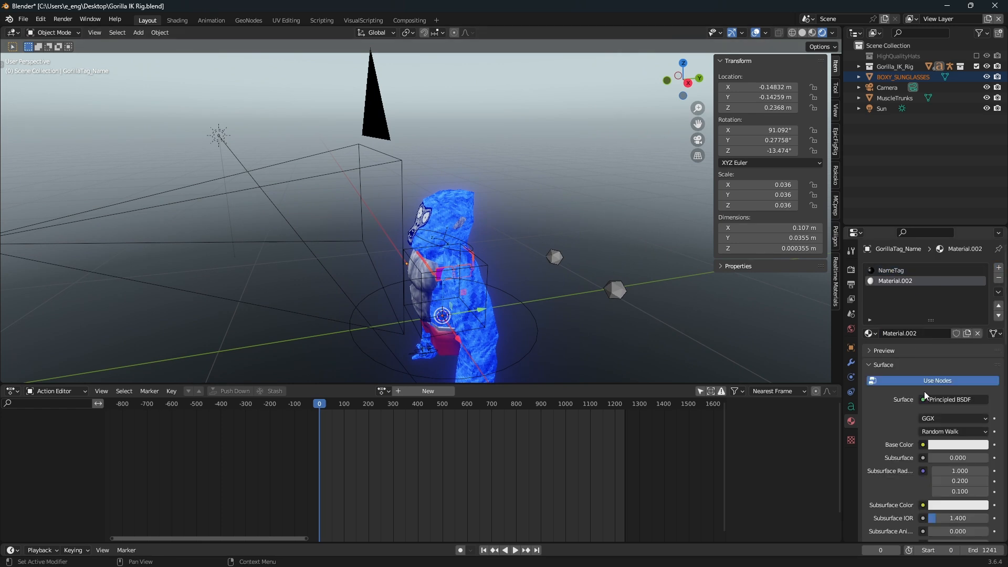
pyautogui.click(950, 444)
pyautogui.click(948, 445)
pyautogui.moveTo(988, 336); pyautogui.dragTo(988, 370)
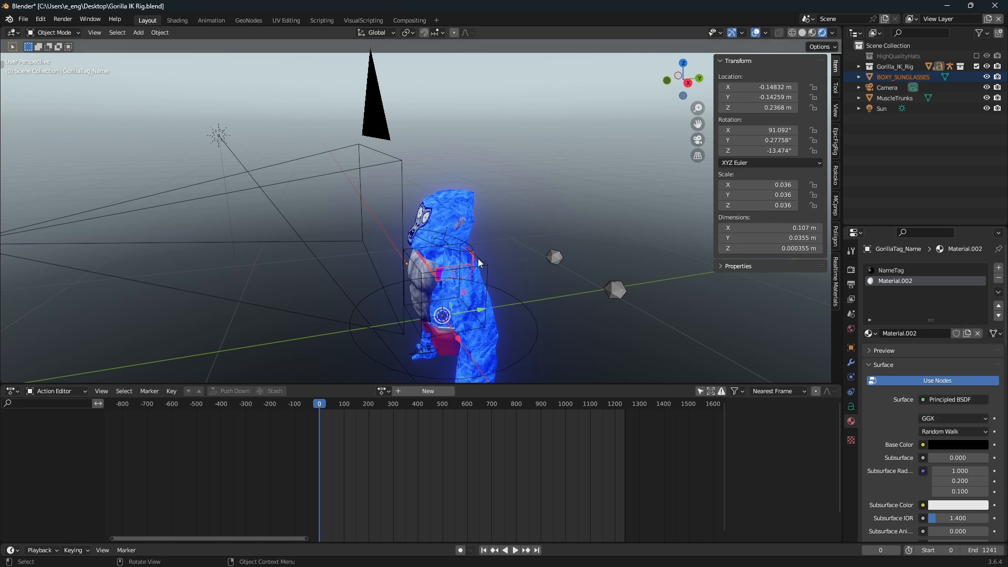
# Select the imported BOXY_SUNGLASSES object near the gorilla's chest instead of the rig.
pyautogui.click(442, 273)
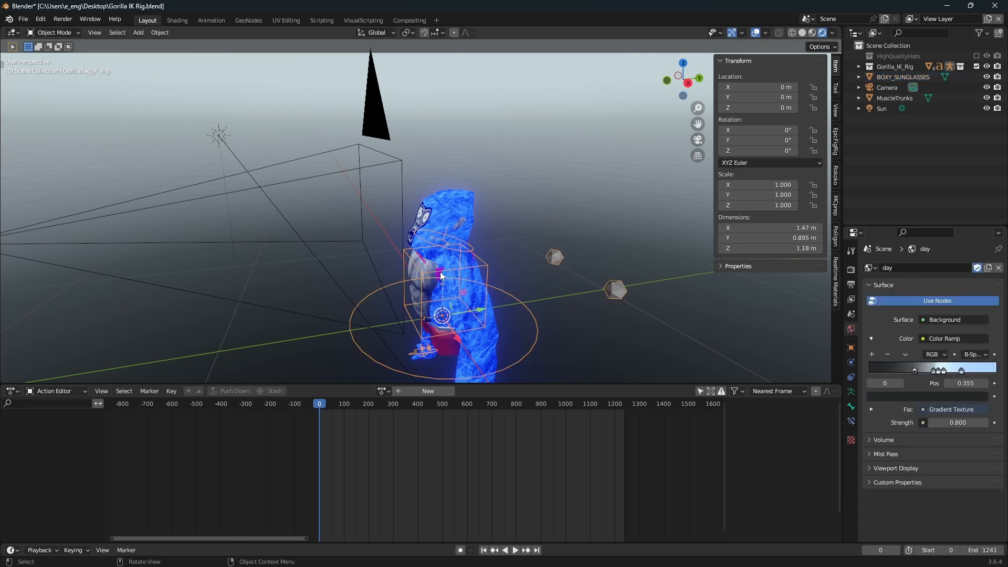
pyautogui.scroll(2, 527, 276)
pyautogui.scroll(1, 501, 302)
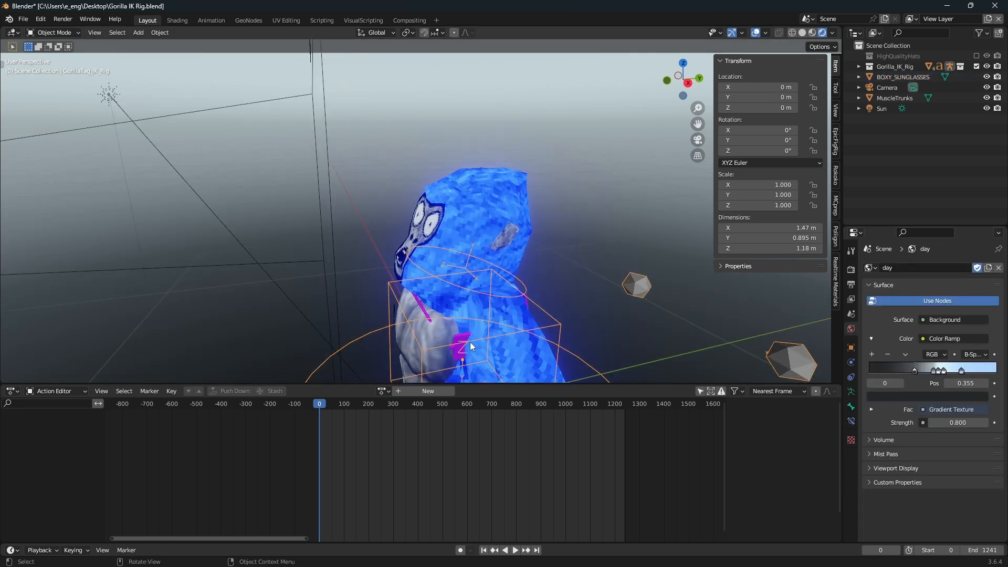
pyautogui.click(473, 342)
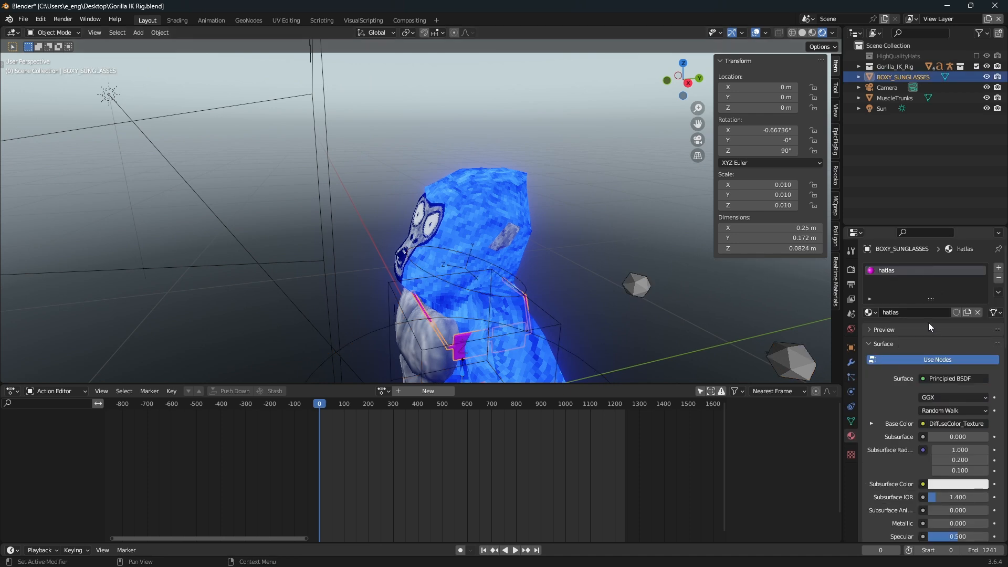
# In the Shading workspace, set the Subsurface Color of the sunglasses' hatlas material to black.
pyautogui.click(177, 20)
pyautogui.moveTo(489, 235); pyautogui.dragTo(490, 237, button='middle')
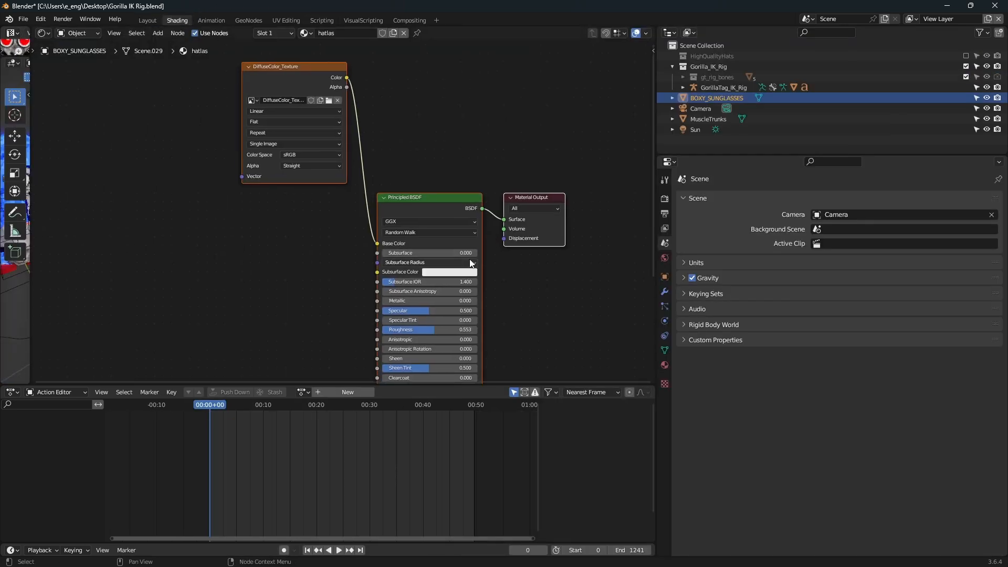
pyautogui.click(460, 271)
pyautogui.moveTo(495, 178); pyautogui.dragTo(496, 226)
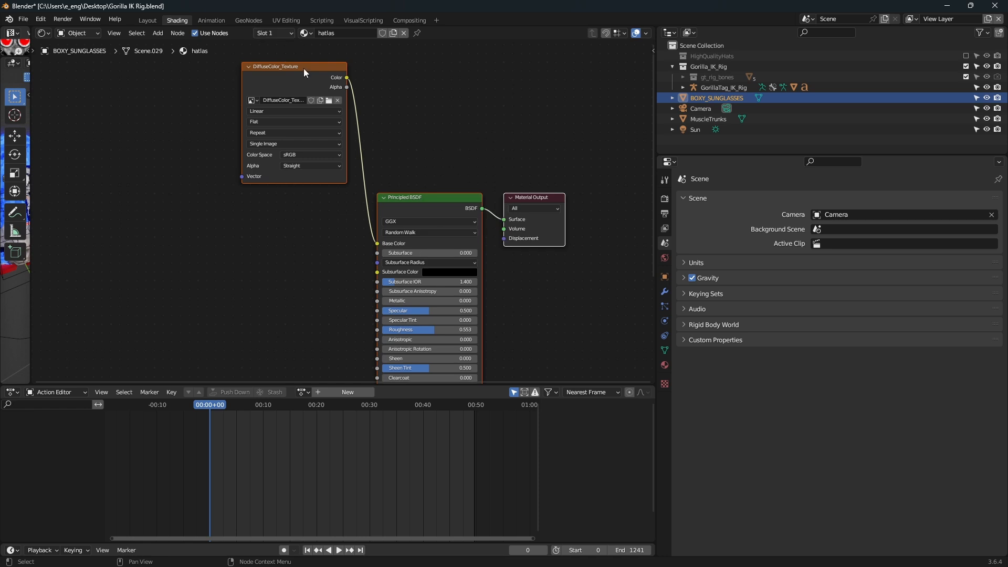
# Delete the DiffuseColor_Texture node from the hatlas material and return to the Layout workspace.
pyautogui.click(304, 68)
pyautogui.press('x')
pyautogui.moveTo(315, 157); pyautogui.dragTo(331, 46, button='middle')
pyautogui.click(305, 352)
pyautogui.press('x')
pyautogui.click(144, 20)
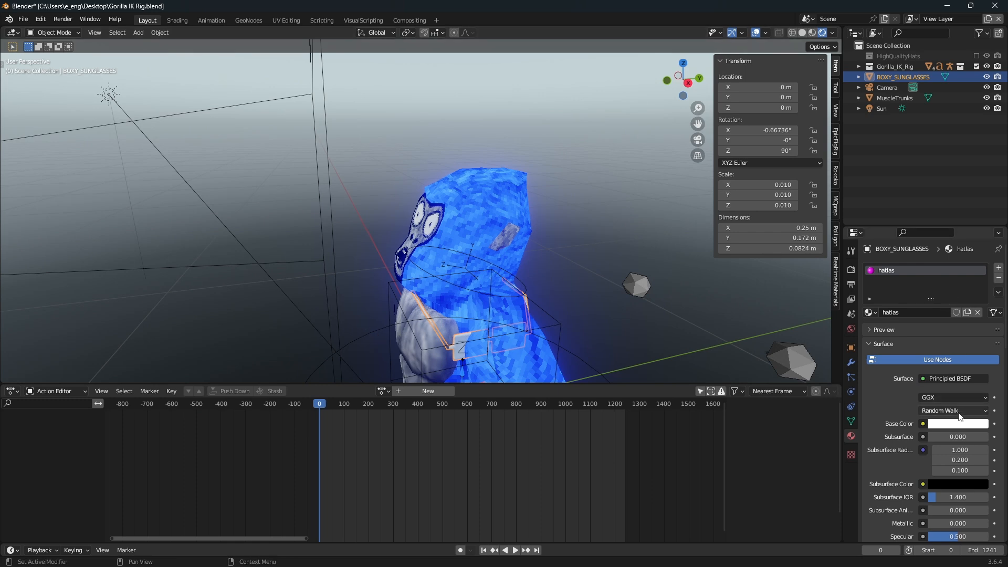
# Set the sunglasses material's Base Color to black, Specular to 0.000 and Roughness to 1.000.
pyautogui.click(961, 424)
pyautogui.moveTo(981, 286); pyautogui.dragTo(980, 337)
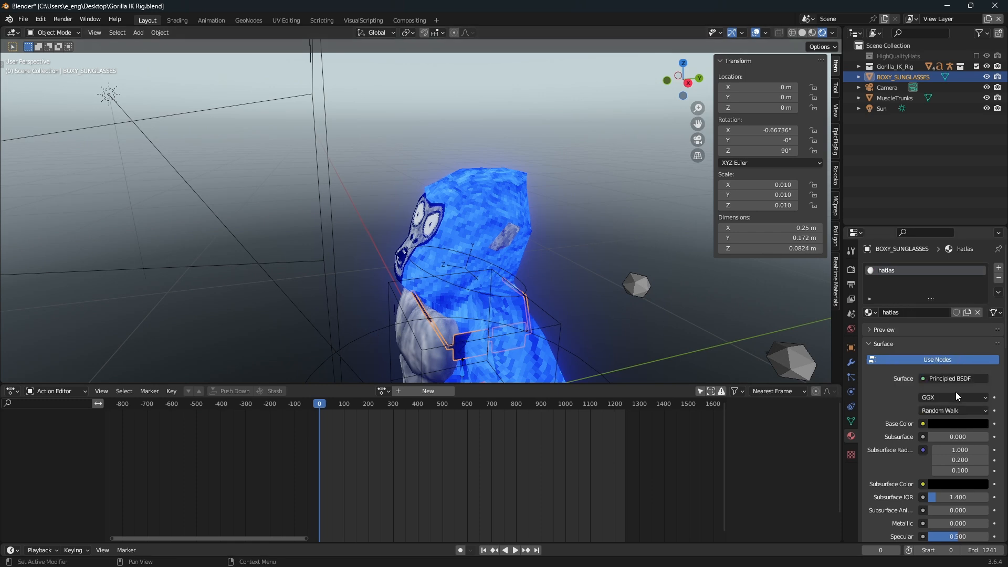
pyautogui.scroll(-3, 955, 392)
pyautogui.moveTo(949, 496); pyautogui.dragTo(925, 474)
pyautogui.scroll(-2, 754, 326)
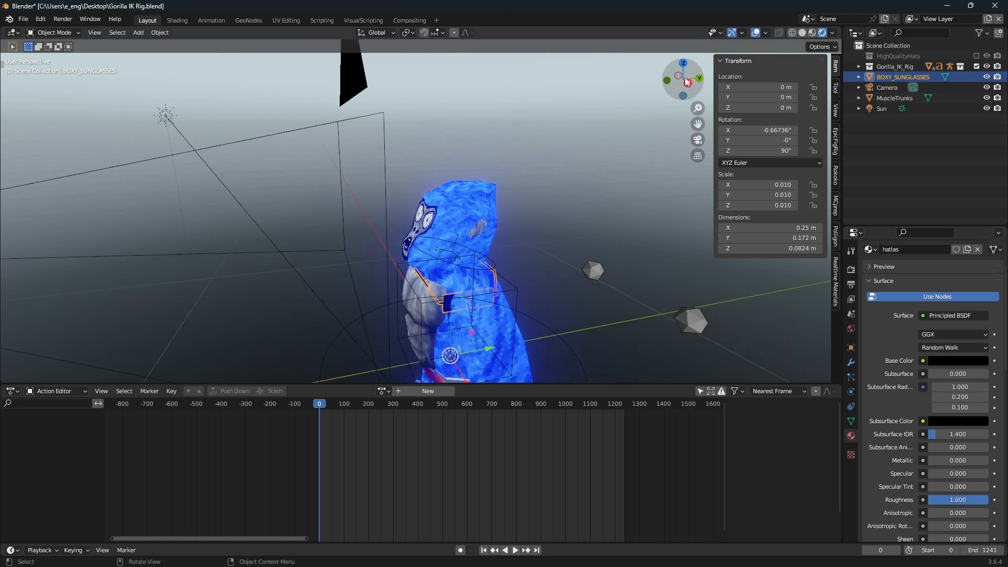
# Rotate the sunglasses -90° about the global Z axis so they face the same way as the gorilla.
pyautogui.click(678, 78)
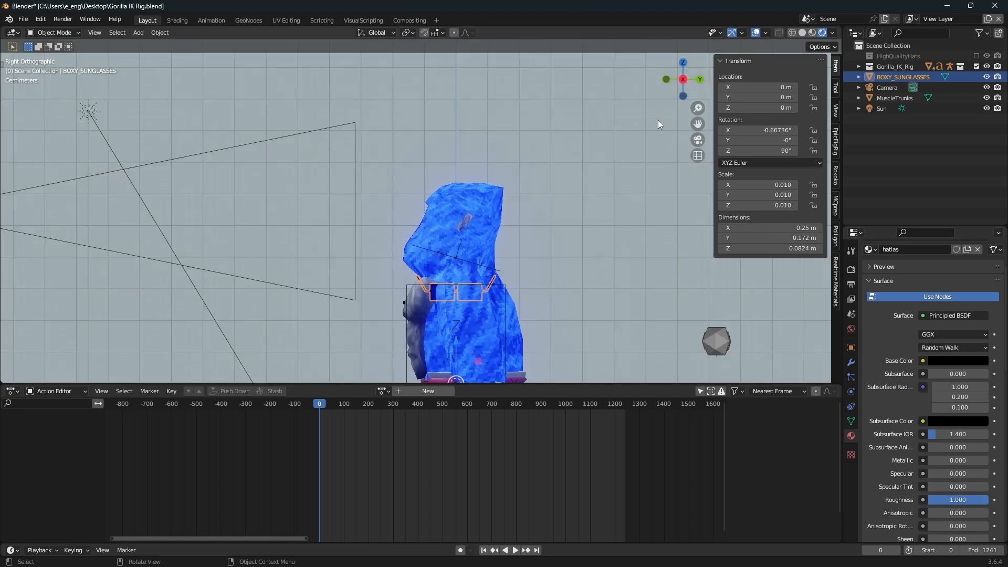
pyautogui.click(685, 63)
pyautogui.press('r')
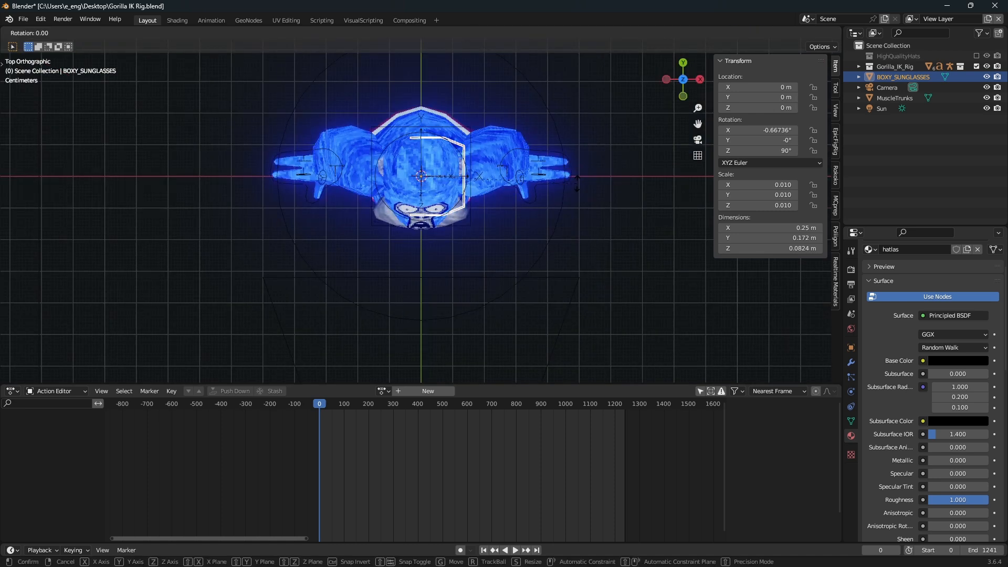
pyautogui.press('z')
pyautogui.press('9')
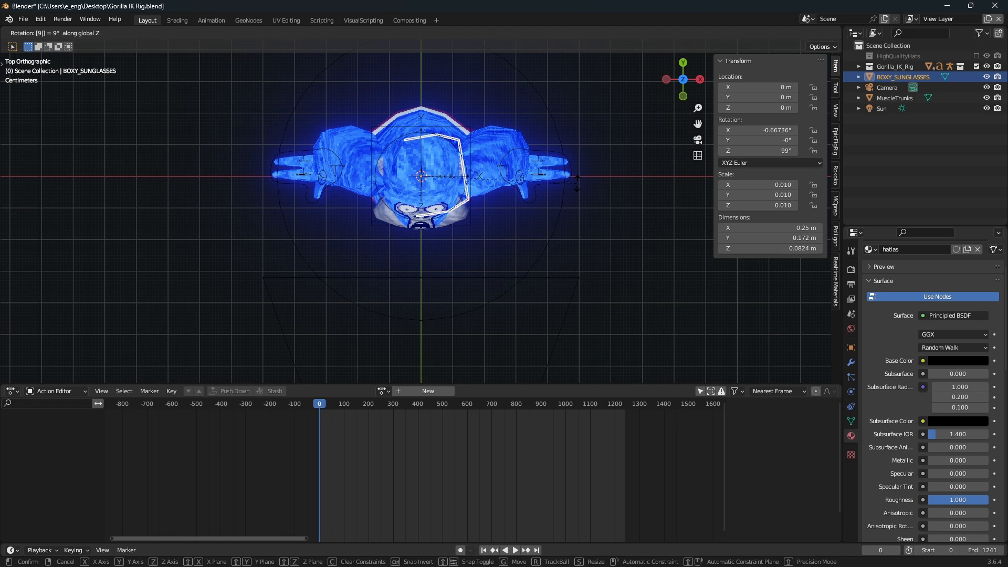
pyautogui.press('BackSpace')
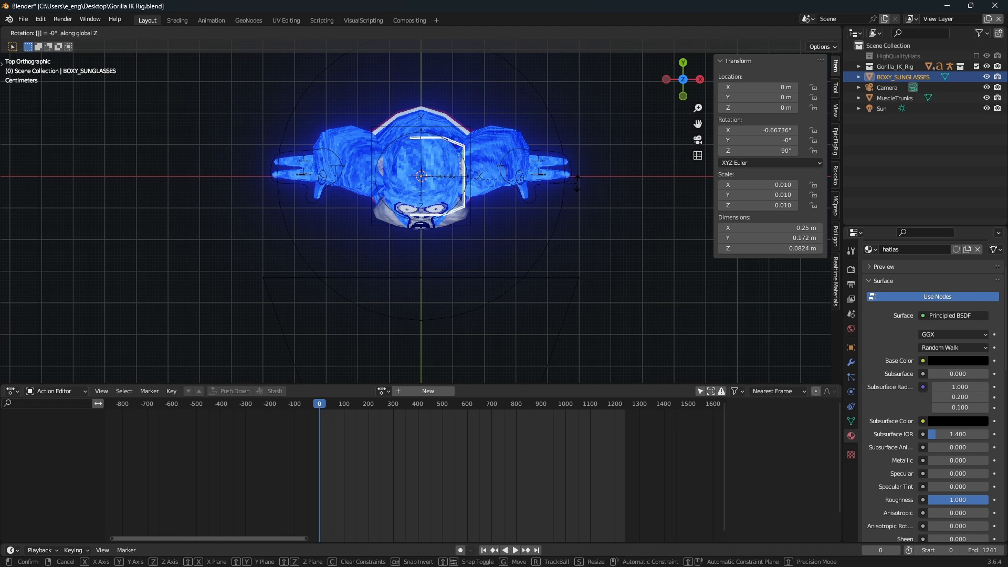
pyautogui.write('90')
pyautogui.press('Return')
pyautogui.moveTo(632, 142); pyautogui.dragTo(580, 67, button='middle')
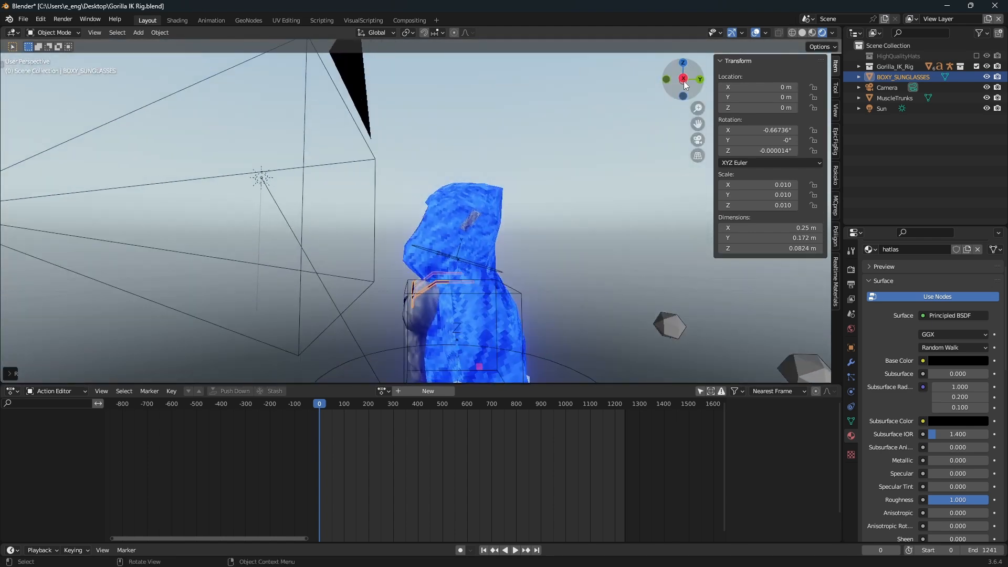
# In the right orthographic view, set the sunglasses' origin to their geometry.
pyautogui.click(684, 79)
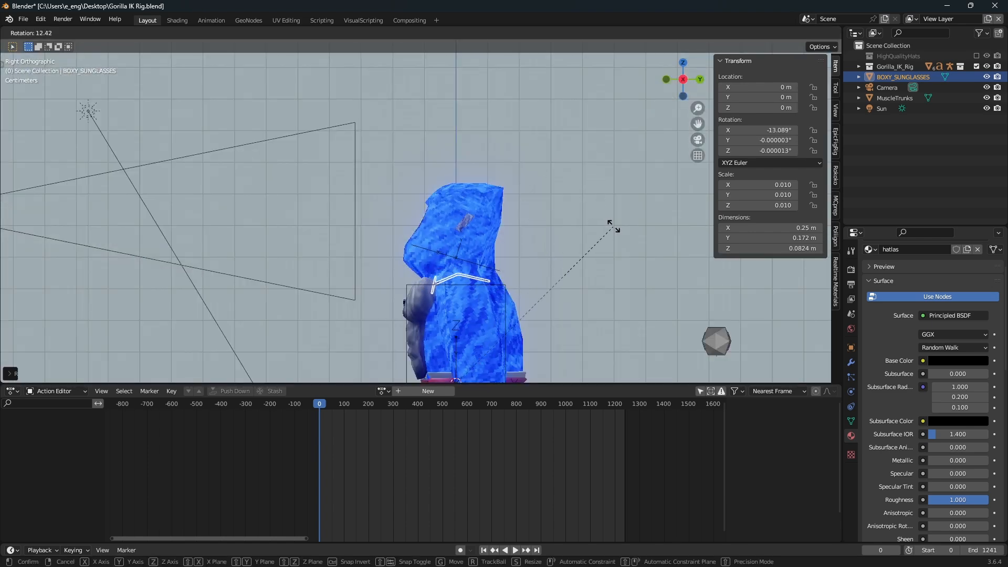
pyautogui.rightClick(449, 277)
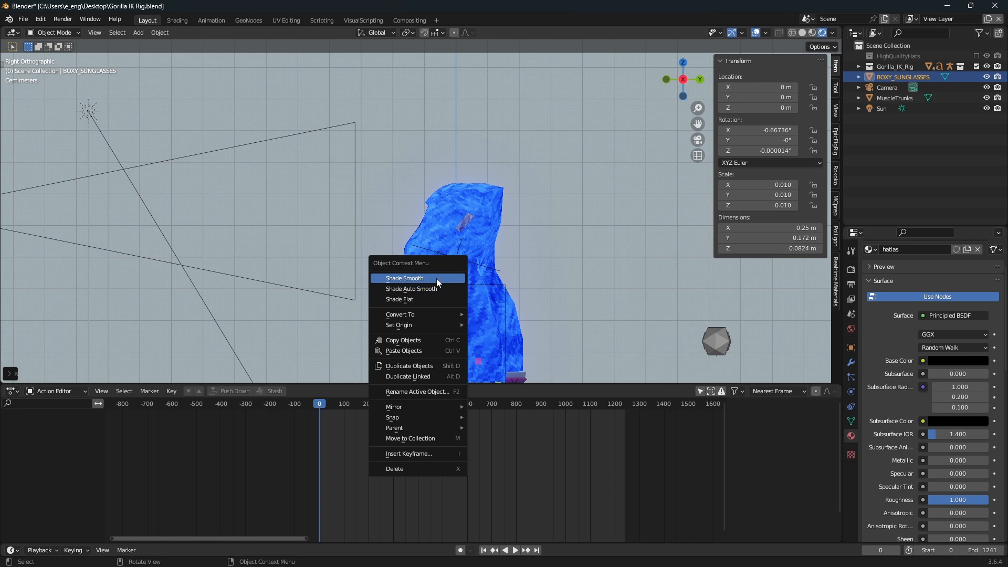
pyautogui.moveTo(429, 324)
pyautogui.click(495, 338)
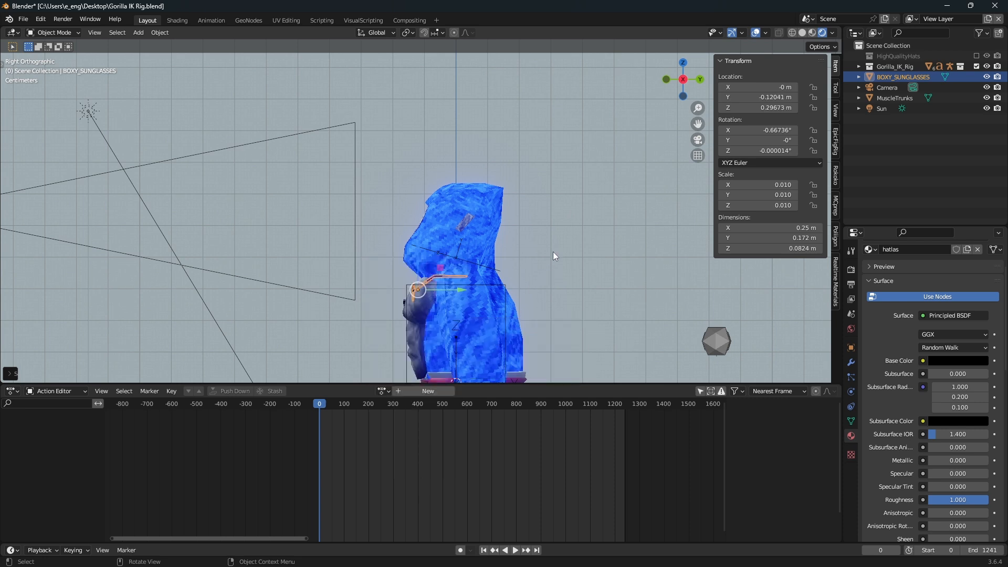
# Move the sunglasses up over the gorilla's eyes and tilt them to about -26° on the X axis.
pyautogui.press('g')
pyautogui.click(573, 214)
pyautogui.press('r')
pyautogui.click(577, 231)
pyautogui.moveTo(578, 232); pyautogui.dragTo(685, 242, button='middle')
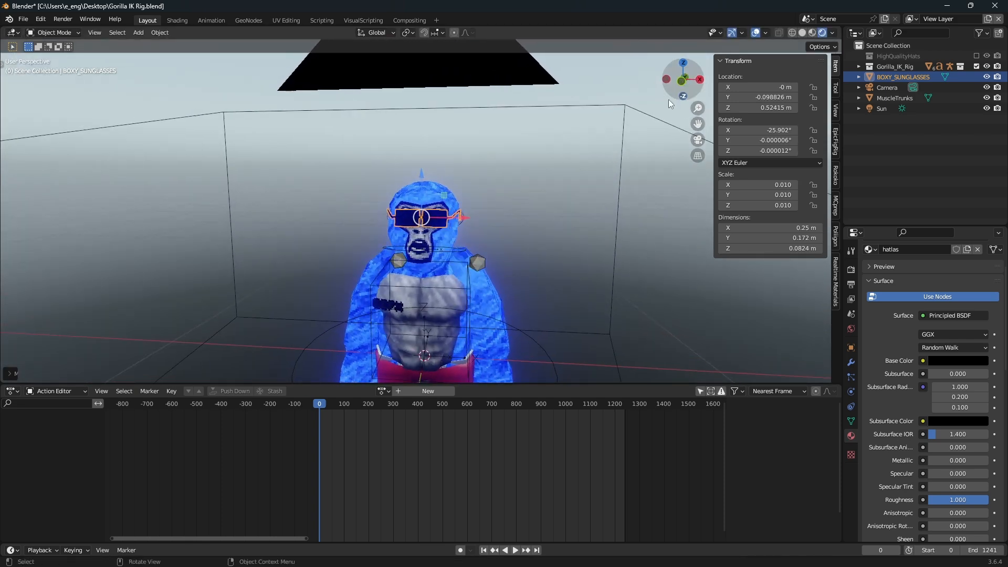
# Select the name text on the gorilla's chest and set its NameTag material's Base Color to white.
pyautogui.click(394, 307)
pyautogui.click(383, 307)
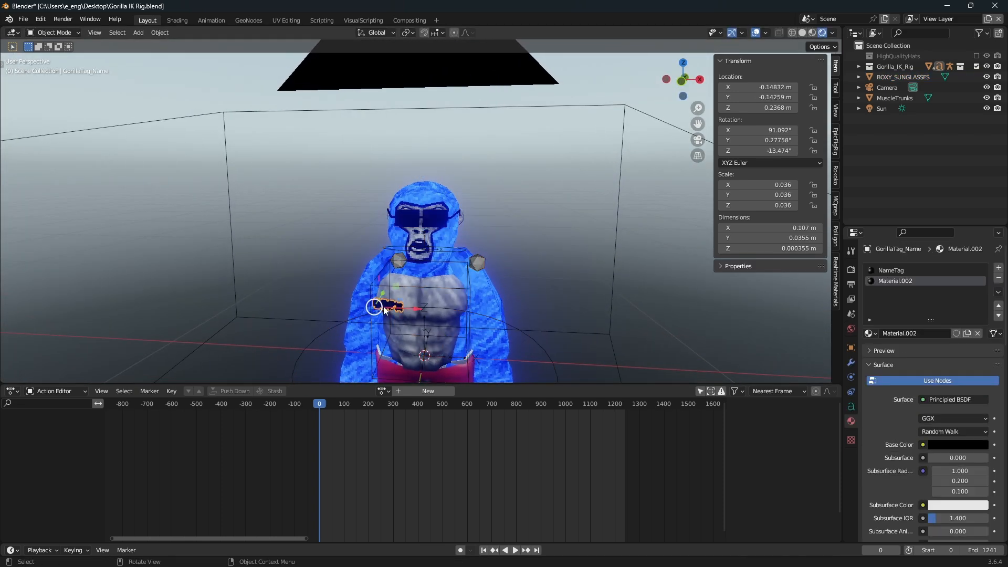
pyautogui.click(924, 270)
pyautogui.click(946, 446)
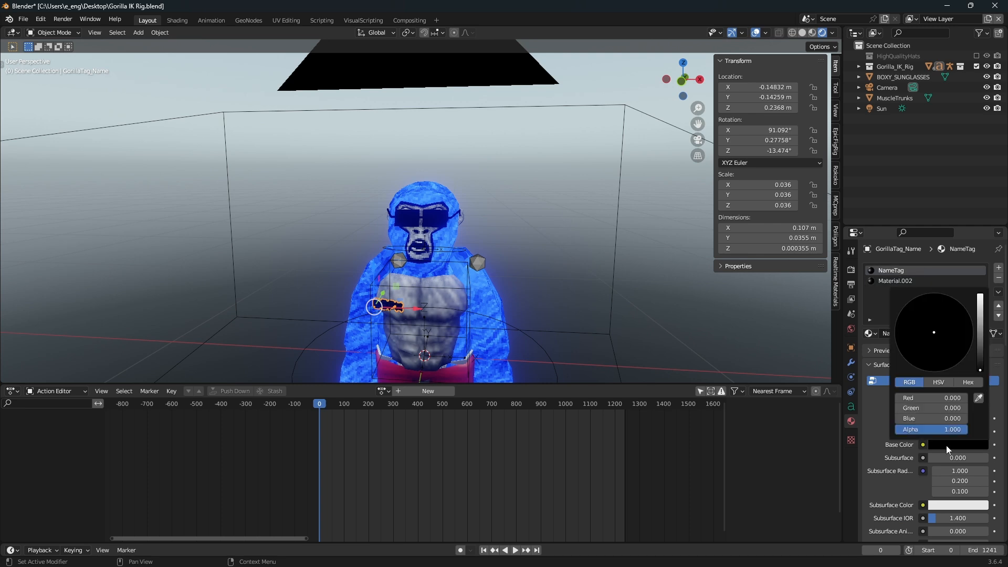
pyautogui.moveTo(982, 341); pyautogui.dragTo(982, 298)
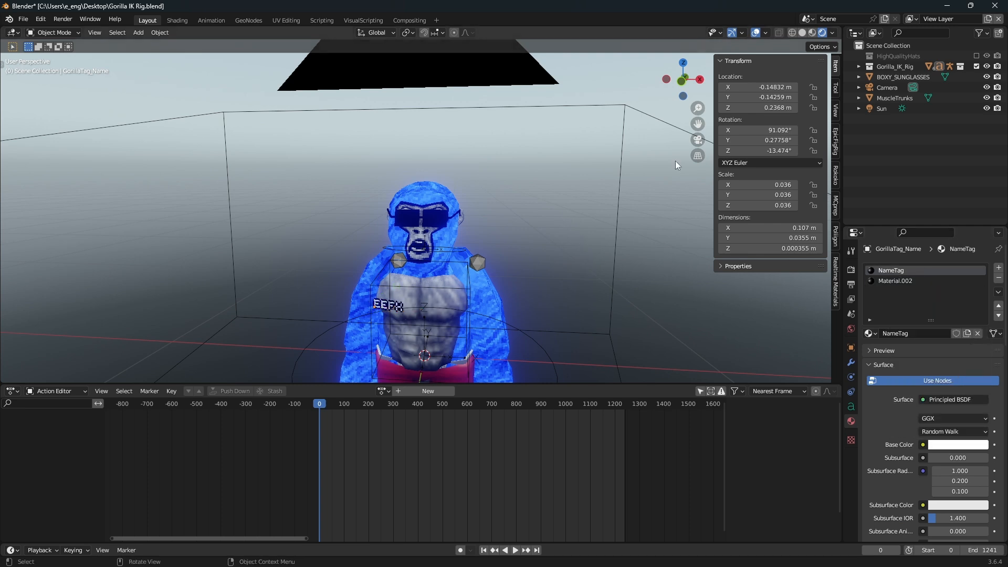
# From the camera view, replace the day world's background Color Ramp with an RGB input and darken it to black.
pyautogui.click(698, 139)
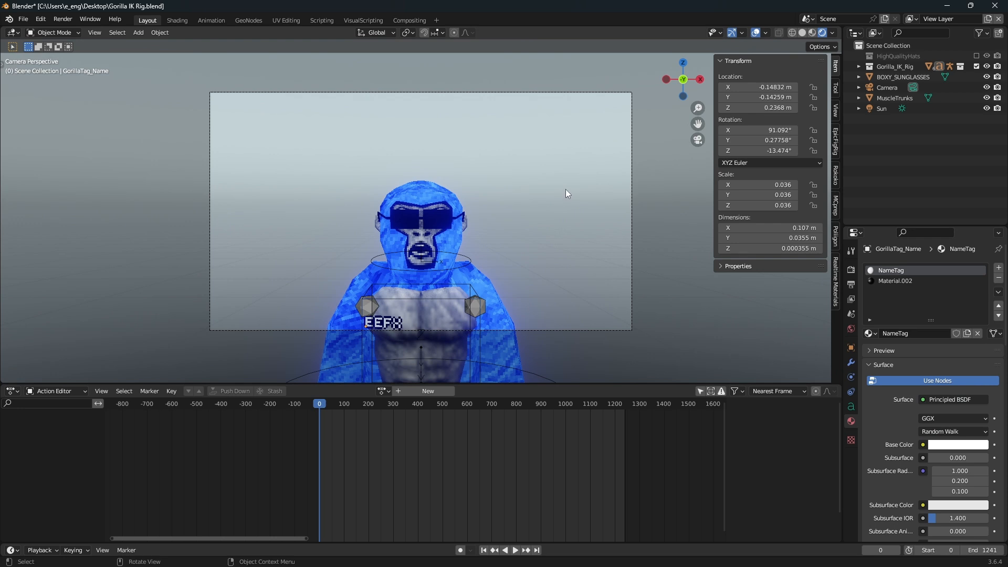
pyautogui.click(852, 329)
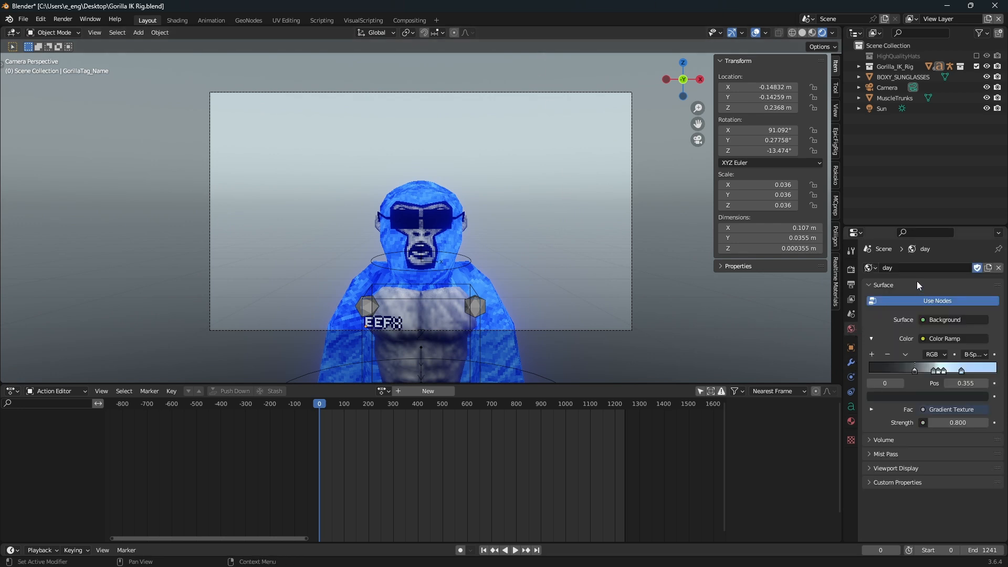
pyautogui.click(922, 341)
pyautogui.press('Escape')
pyautogui.click(922, 339)
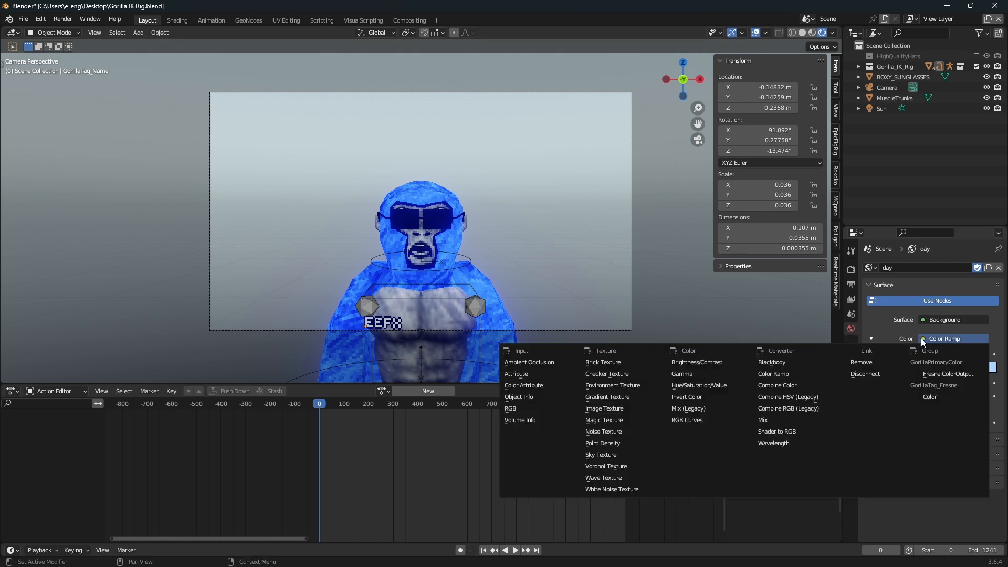
pyautogui.click(525, 408)
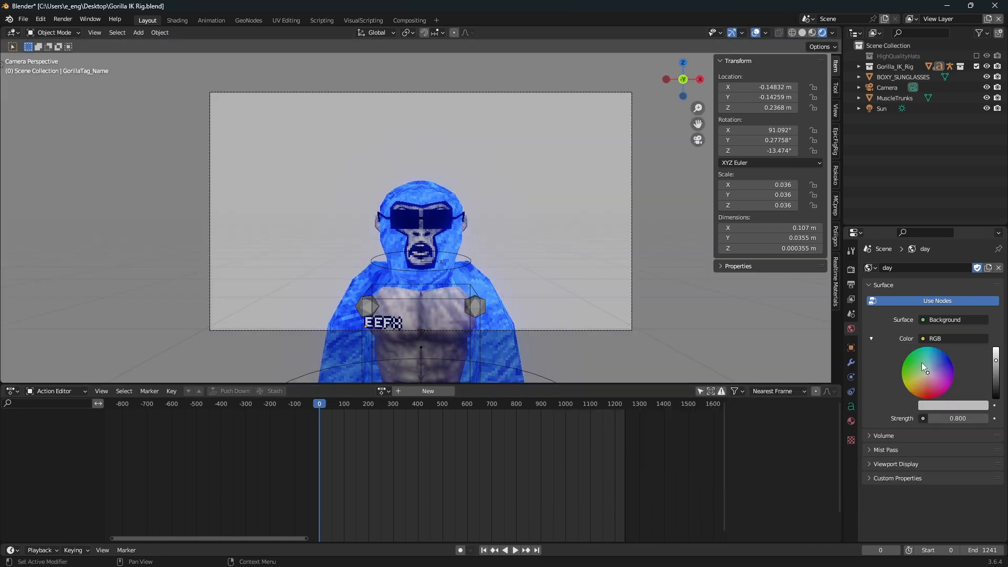
pyautogui.moveTo(996, 361); pyautogui.dragTo(996, 398)
# Select the Sun light and raise its Strength to 5.810.
pyautogui.moveTo(565, 200); pyautogui.dragTo(600, 220, button='middle')
pyautogui.scroll(-5, 573, 197)
pyautogui.scroll(-5, 591, 202)
pyautogui.moveTo(346, 164); pyautogui.dragTo(386, 260)
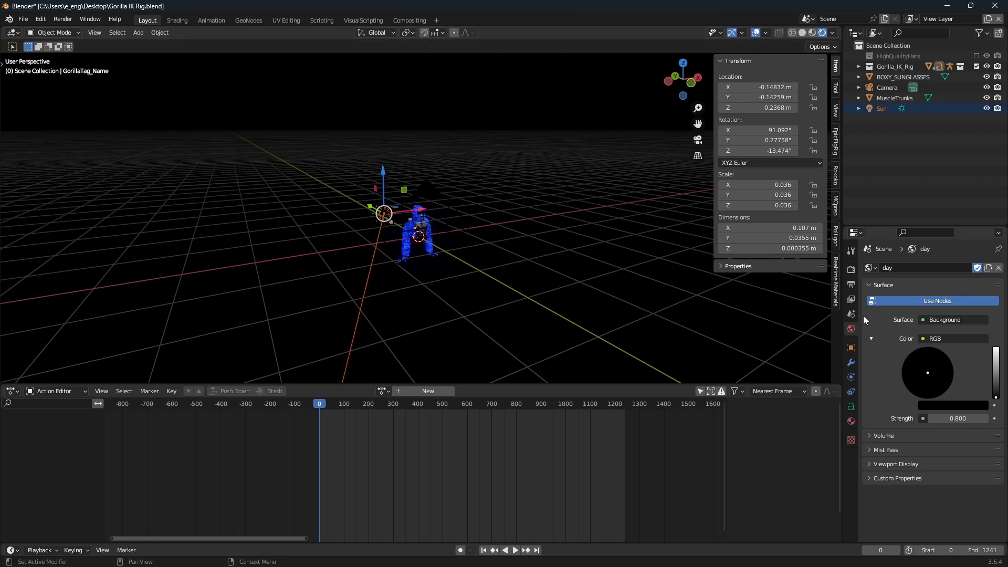
pyautogui.click(851, 421)
pyautogui.click(376, 238)
pyautogui.moveTo(941, 340); pyautogui.dragTo(968, 340)
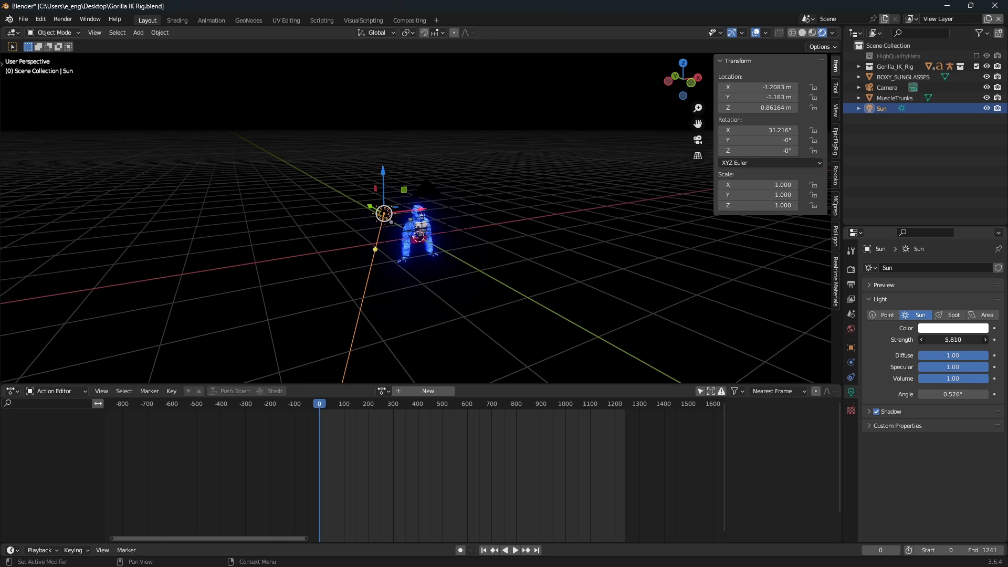
# Return to the camera view of the gorilla and save the Gorilla IK Rig.blend file.
pyautogui.click(698, 139)
pyautogui.click(716, 311)
pyautogui.scroll(1, 712, 310)
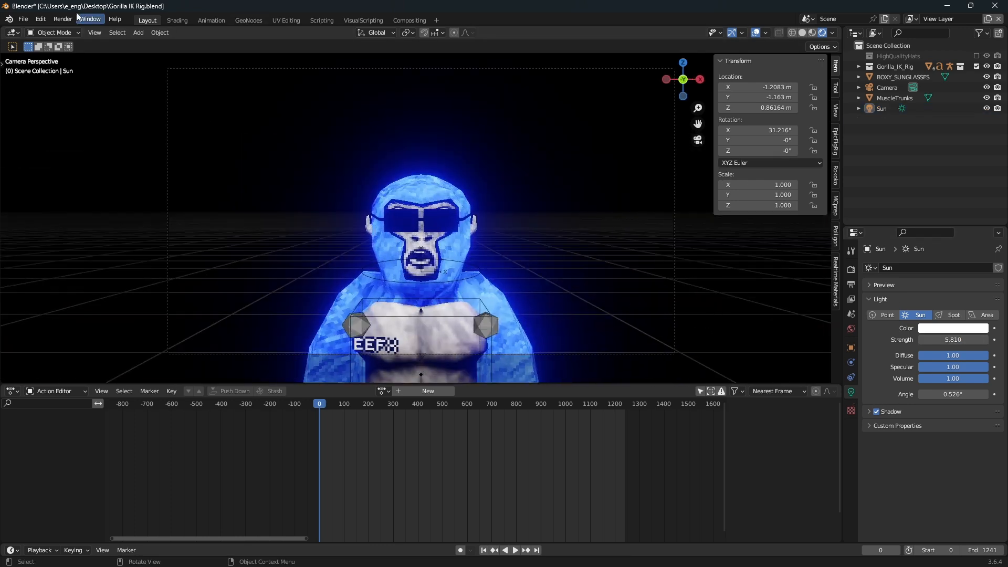
pyautogui.click(27, 19)
pyautogui.click(58, 88)
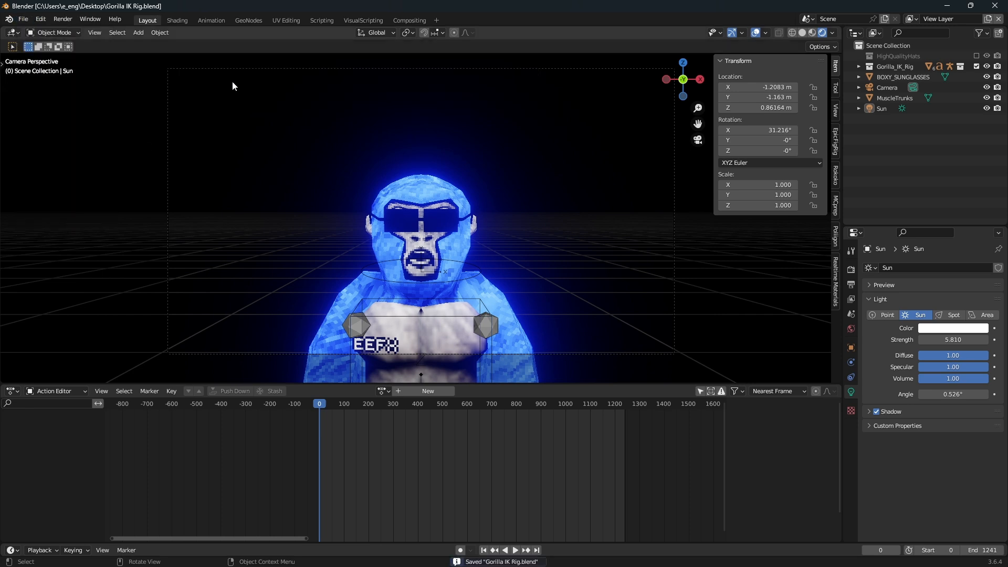
# Open the recent file All characters together.blend and show its viewport with rendered shading.
pyautogui.click(23, 19)
pyautogui.moveTo(61, 53)
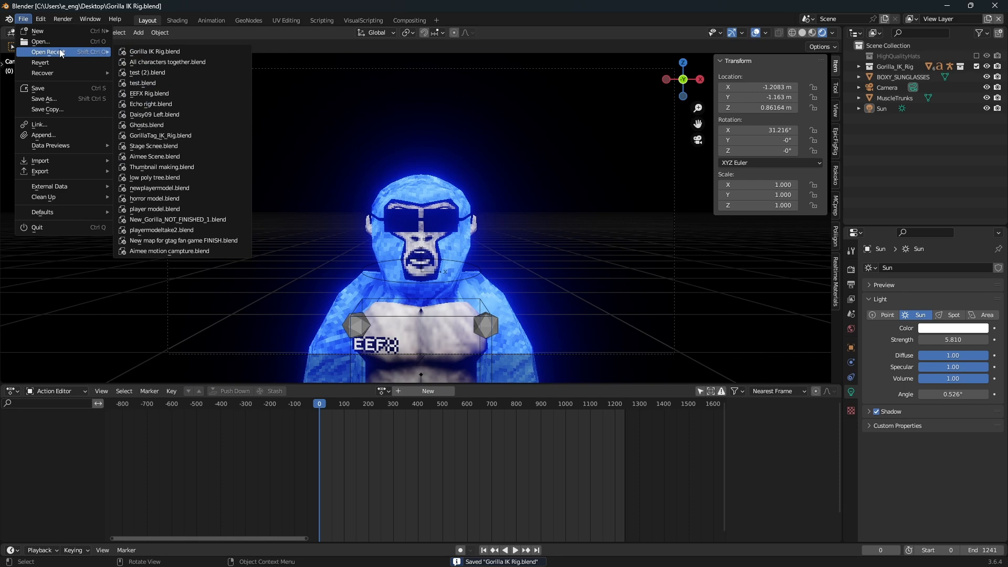
pyautogui.click(203, 62)
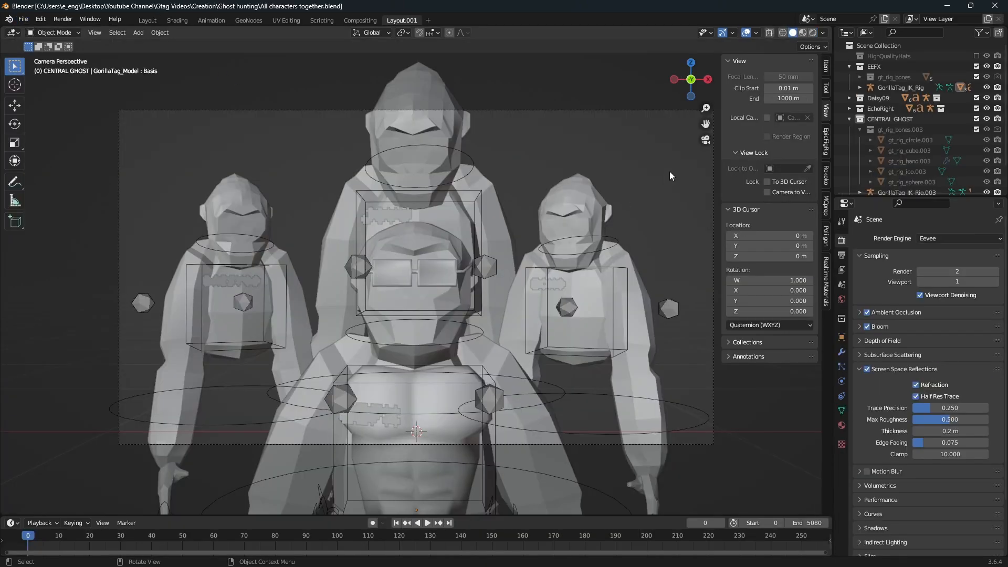
pyautogui.click(815, 32)
# Collapse the EEFX and CENTRAL GHOST collections and inspect the four gorilla characters from the side and through the camera.
pyautogui.click(849, 66)
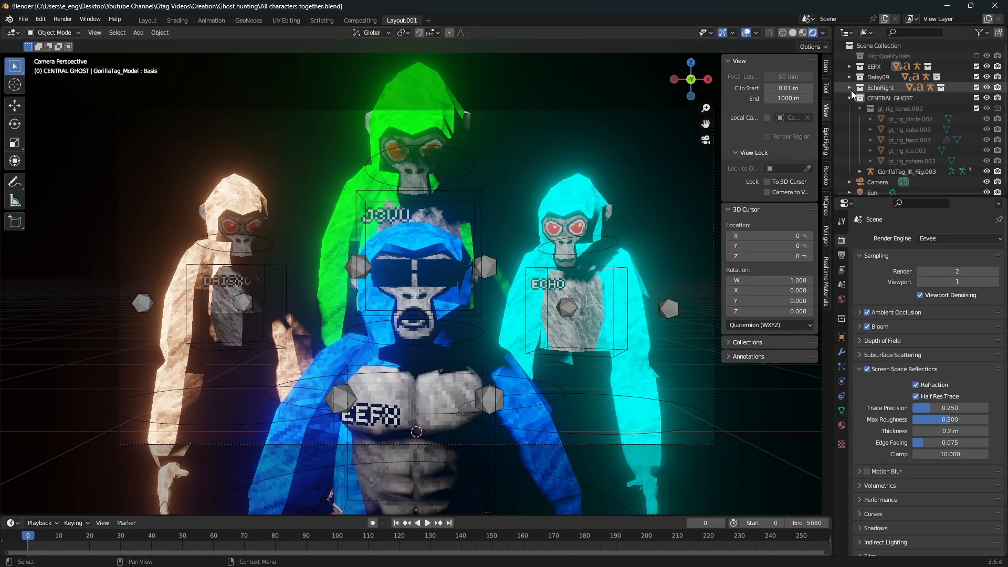
pyautogui.click(849, 98)
pyautogui.moveTo(577, 187); pyautogui.dragTo(732, 216, button='middle')
pyautogui.press('KP_0')
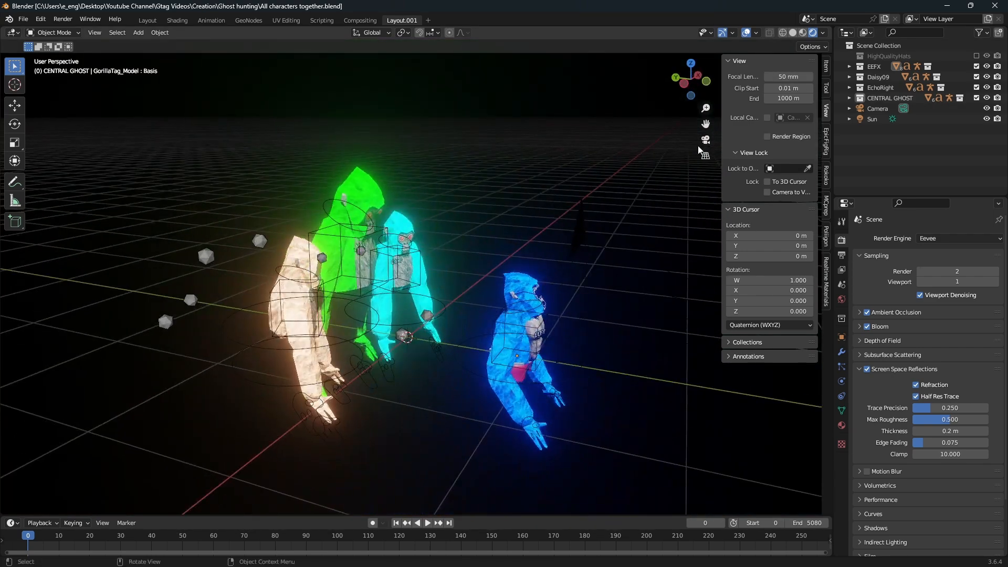